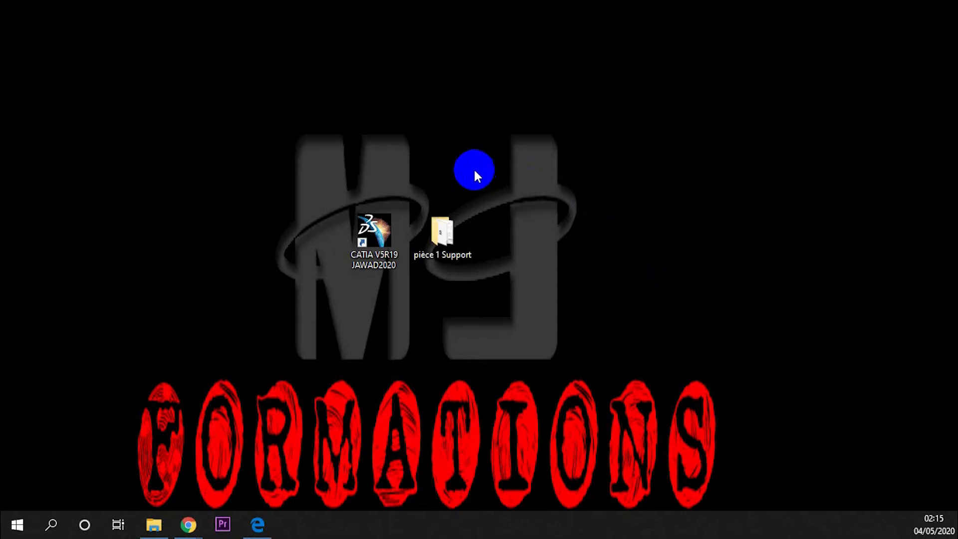
Step: Launch CATIA V5R19 and close the empty product document that opens by default
left_click(384, 233)
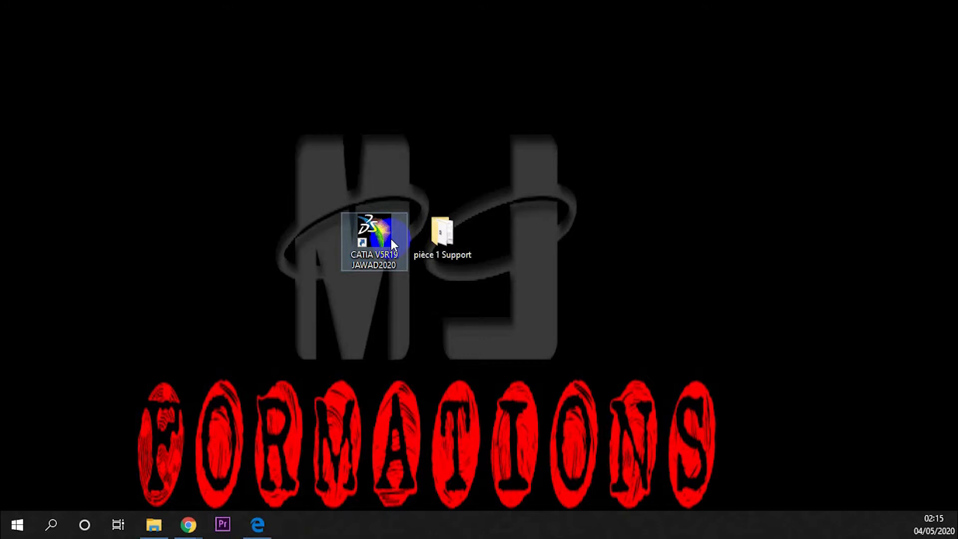
double_click(391, 239)
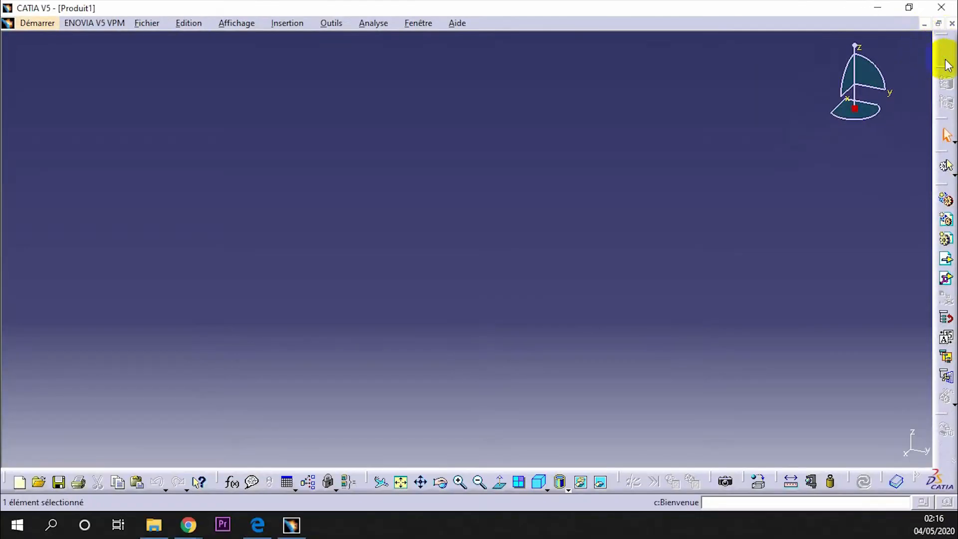
left_click(952, 24)
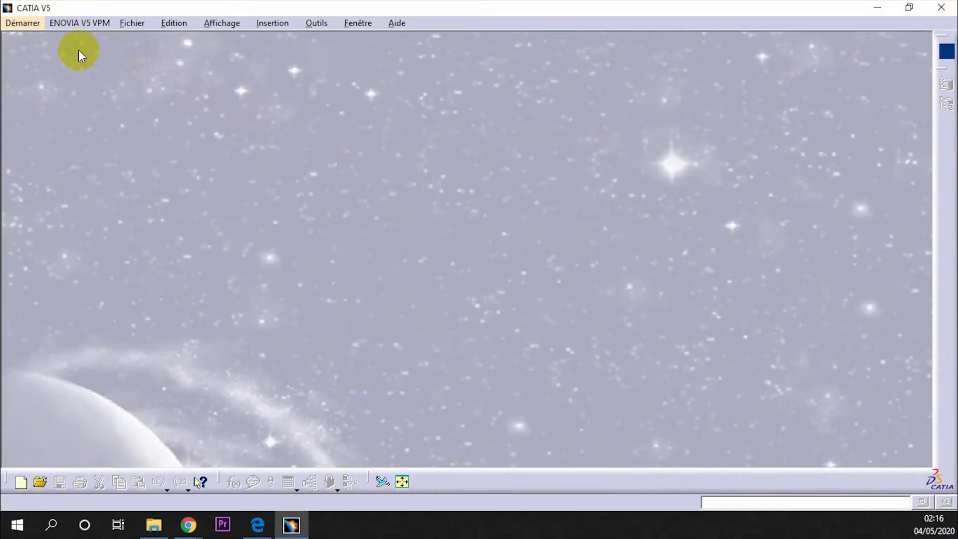
left_click(31, 22)
mouse_move(33, 60)
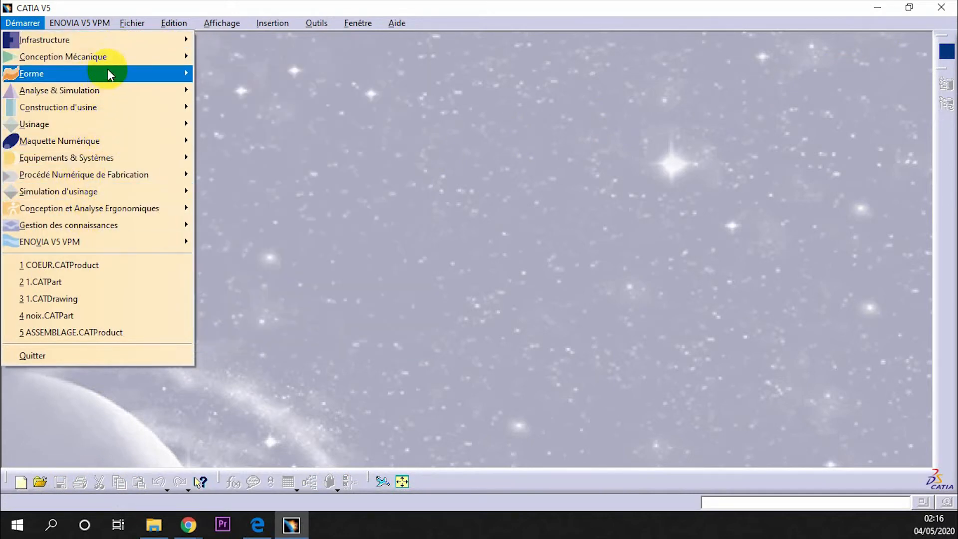
mouse_move(108, 62)
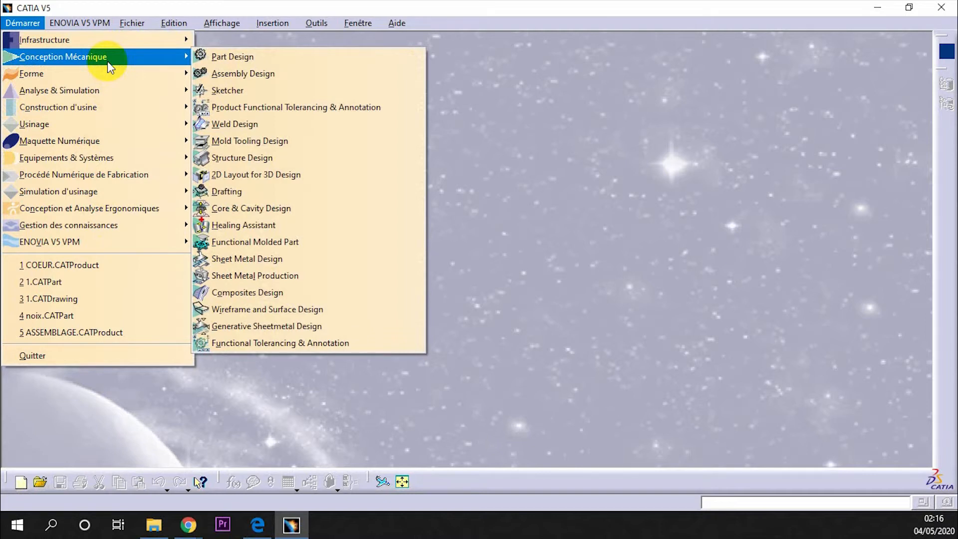
left_click(211, 59)
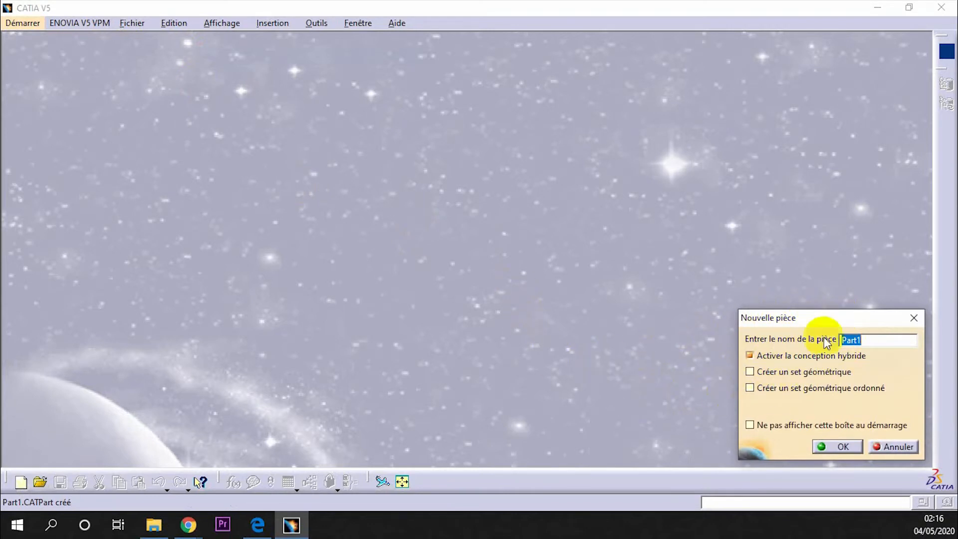
left_click(913, 318)
Step: Create a new document of type Part and name the part Support, with hybrid design enabled
key("ctrl+n")
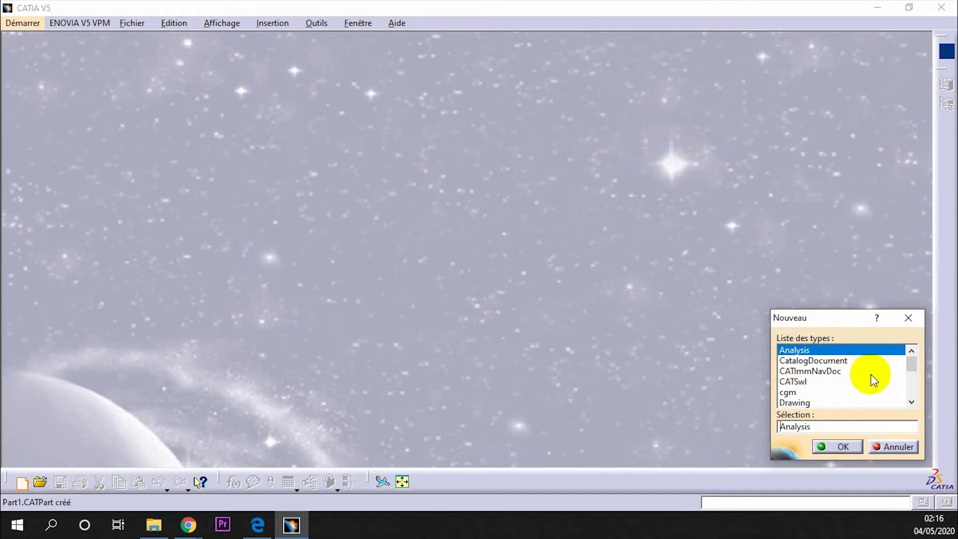
type("Part")
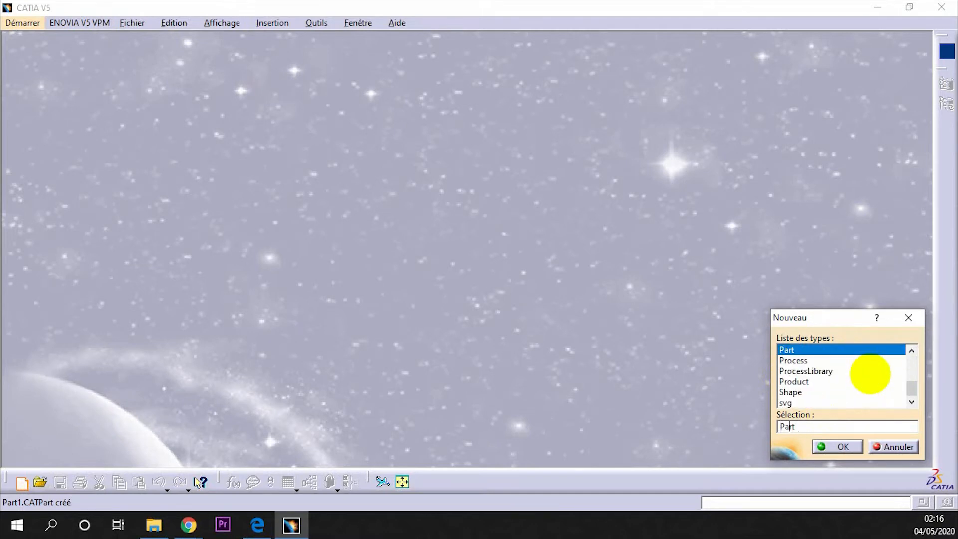
type("r")
key("Return")
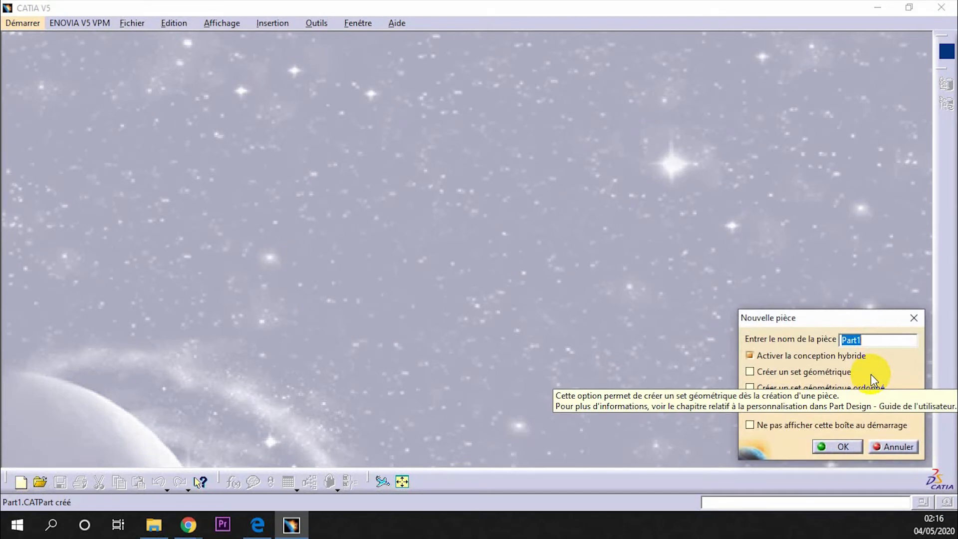
key("BackSpace")
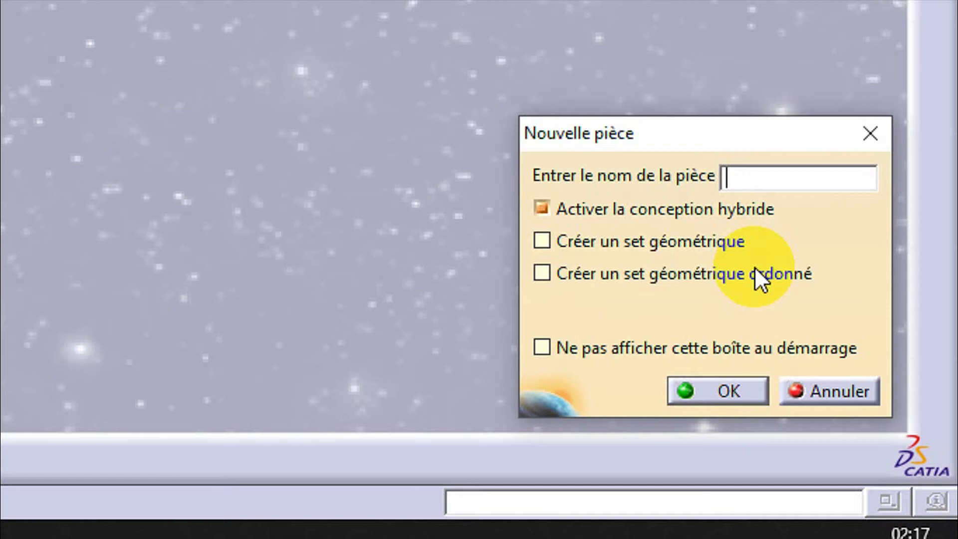
type("Support")
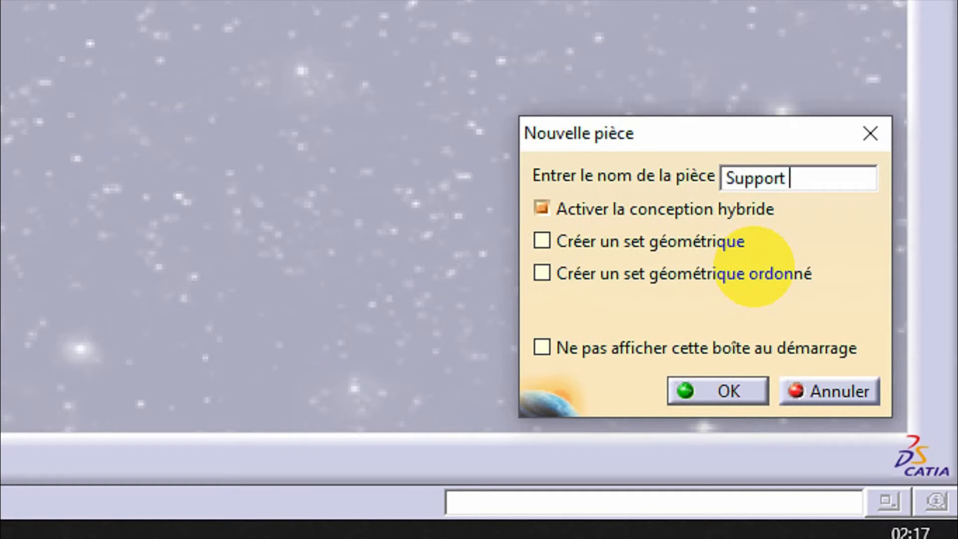
key("Return")
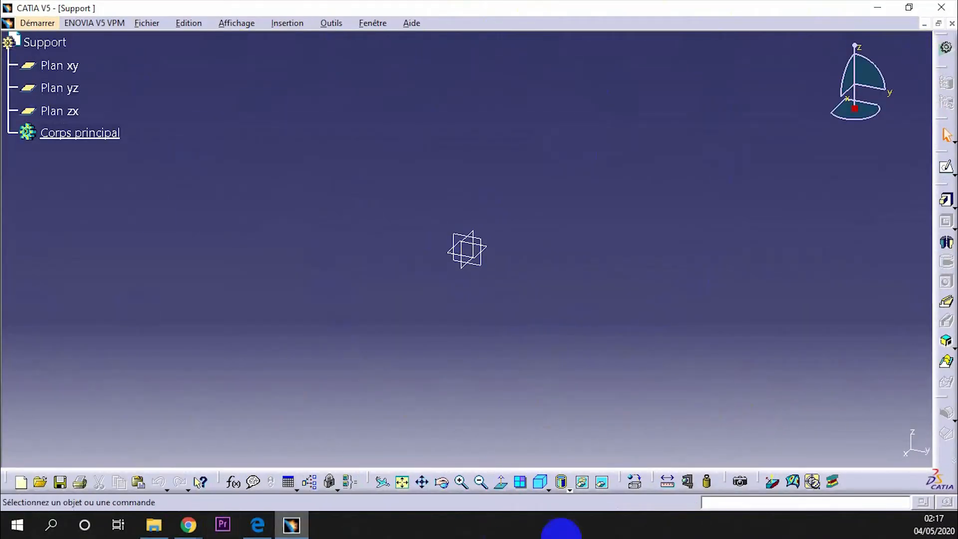
Step: In the Support part's product properties, set the revision to Version_2020
right_click(56, 43)
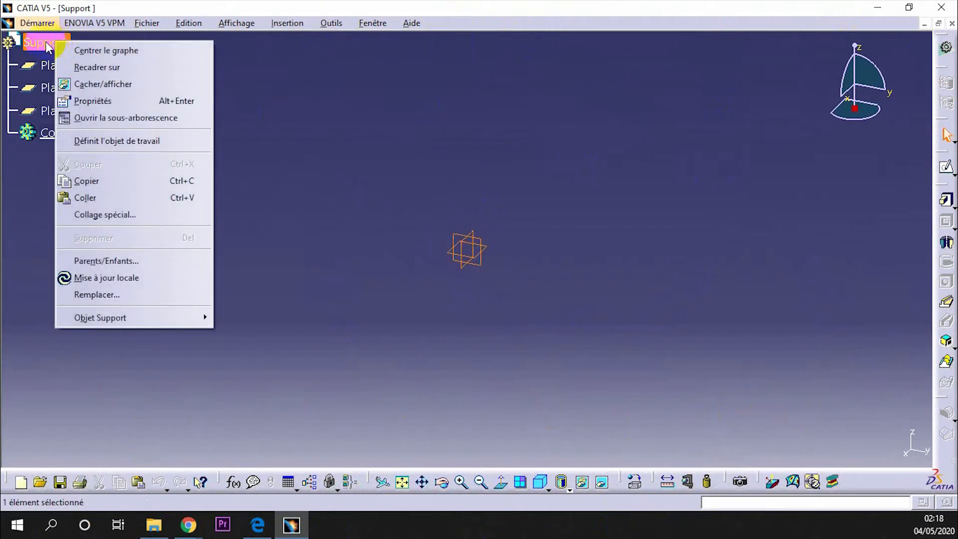
left_click(92, 100)
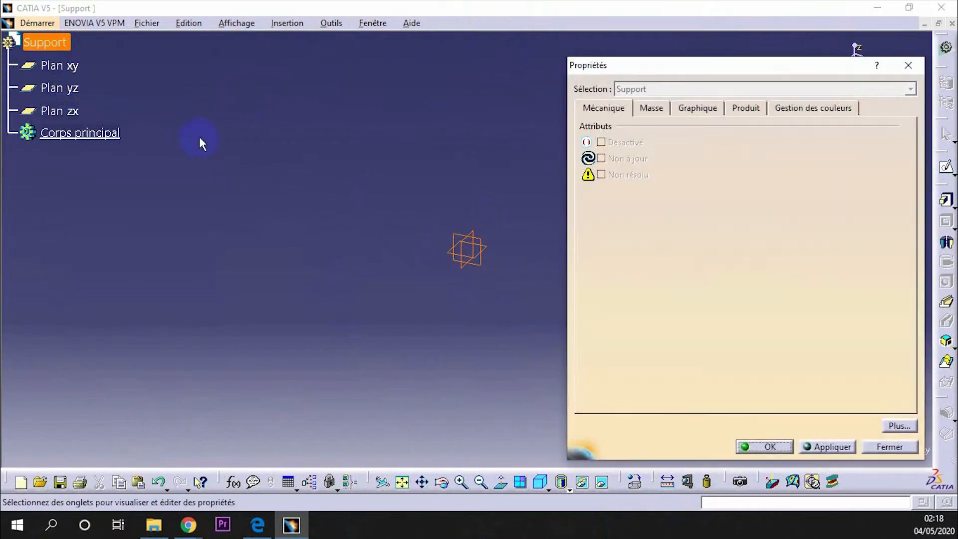
left_click(696, 107)
left_click(740, 105)
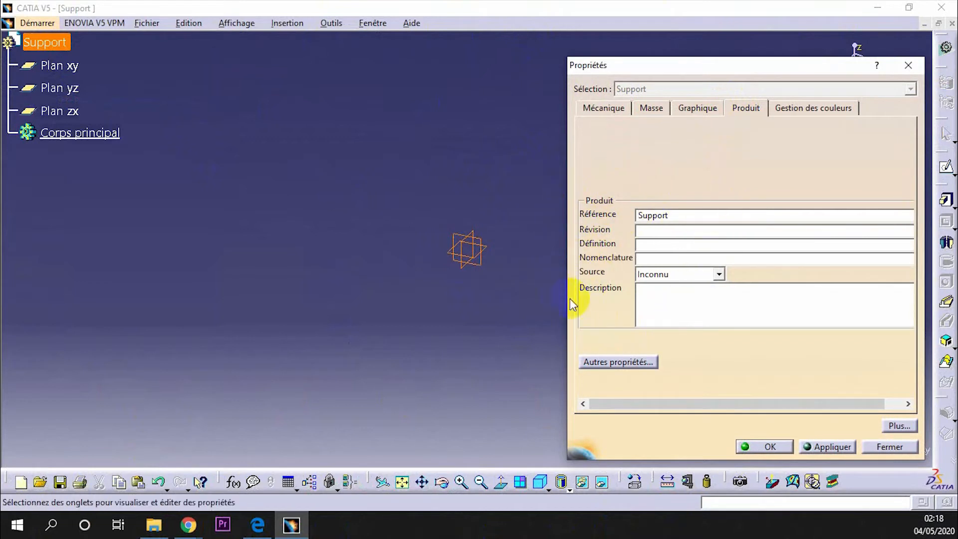
left_click(639, 299)
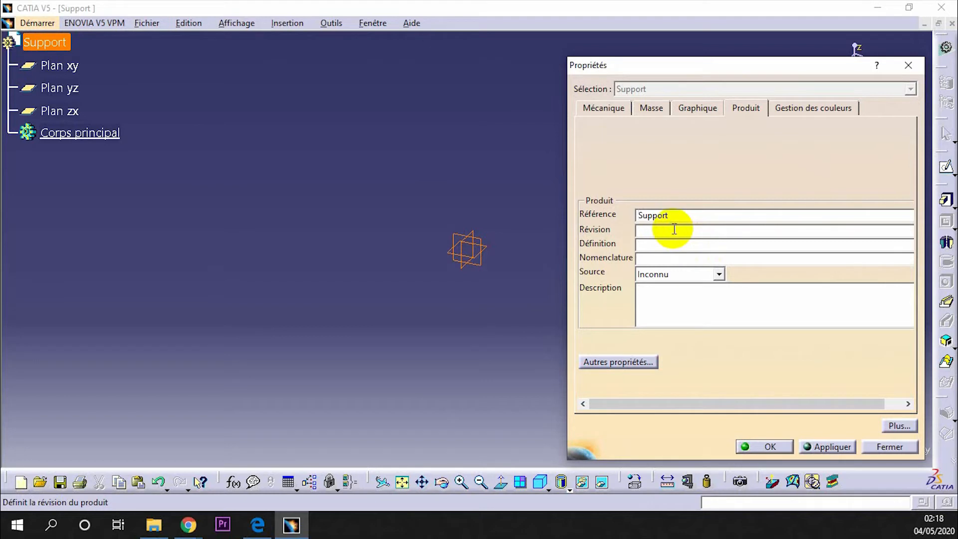
type("Ver")
type("sion_2020")
type("_")
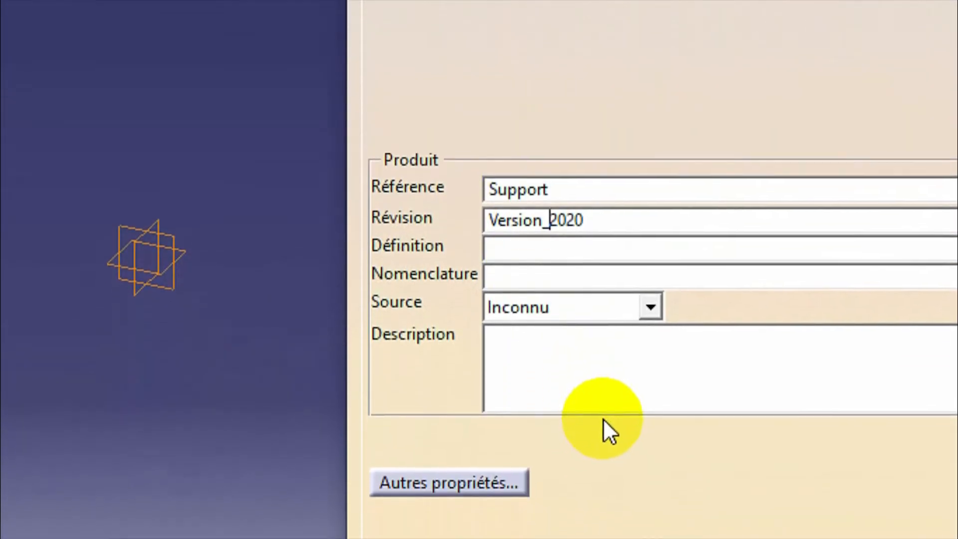
Step: Set the Support part's nomenclature to code_210 and apply the property changes
left_click(684, 245)
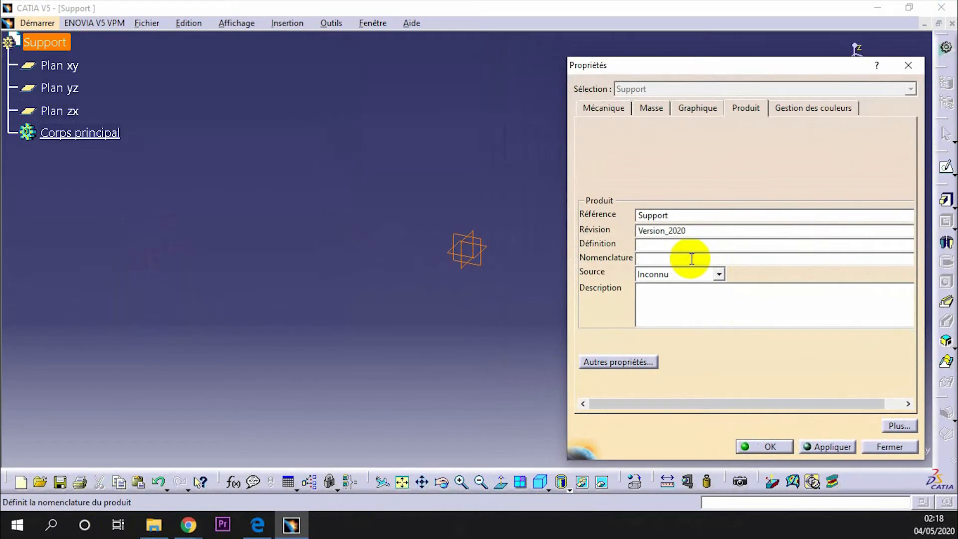
type("code_")
type("210")
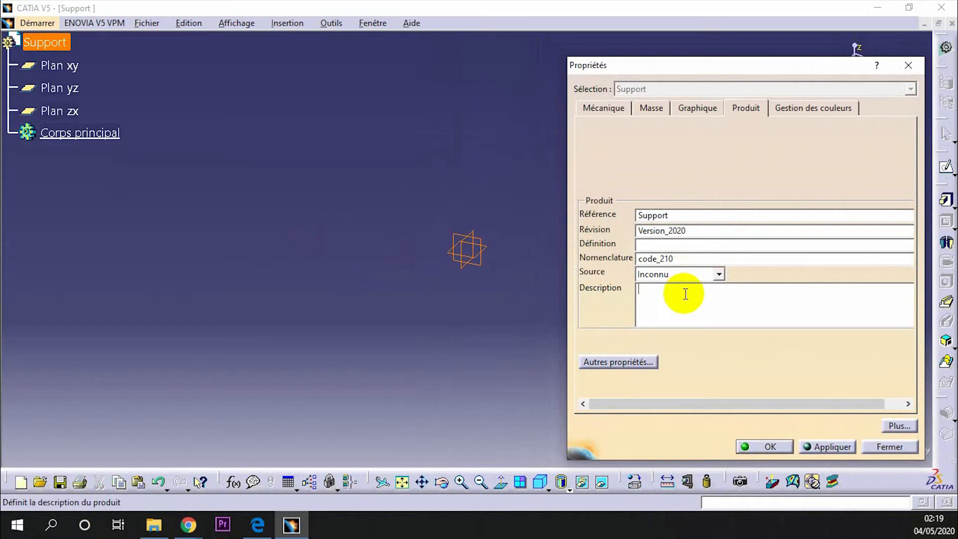
left_click(831, 448)
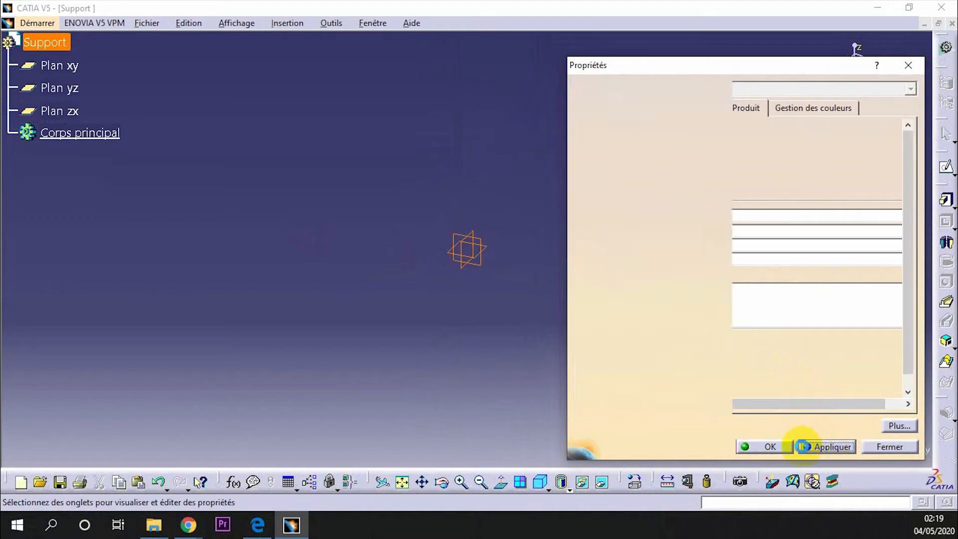
left_click(768, 447)
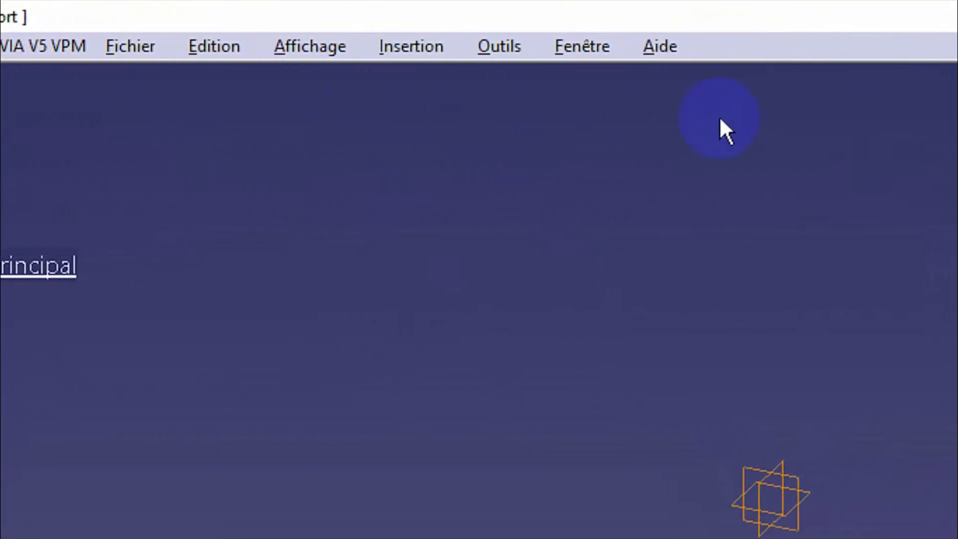
Step: Look through the available workbenches and the ENOVIA, file, editing, display and insertion commands, including dress-up, transformation and Boolean features
left_click(80, 47)
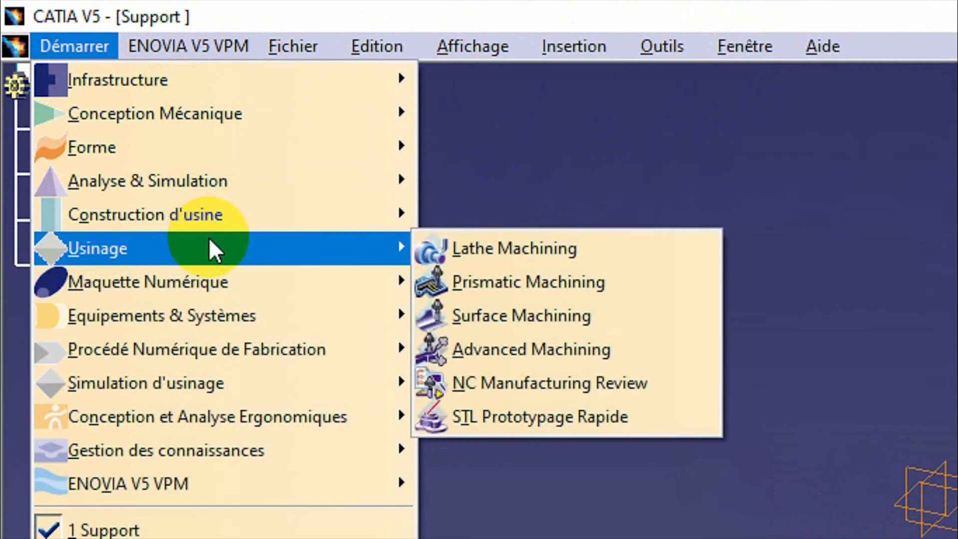
mouse_move(197, 127)
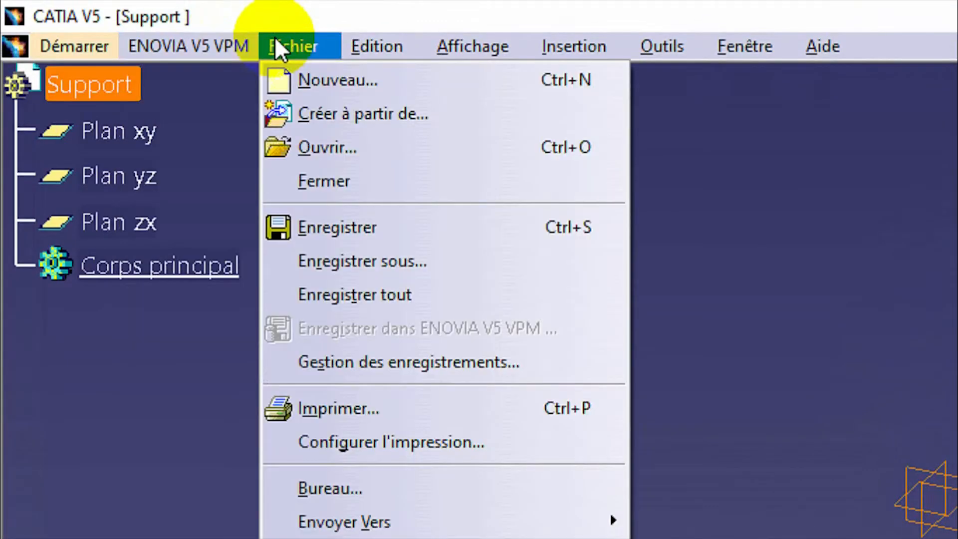
mouse_move(226, 42)
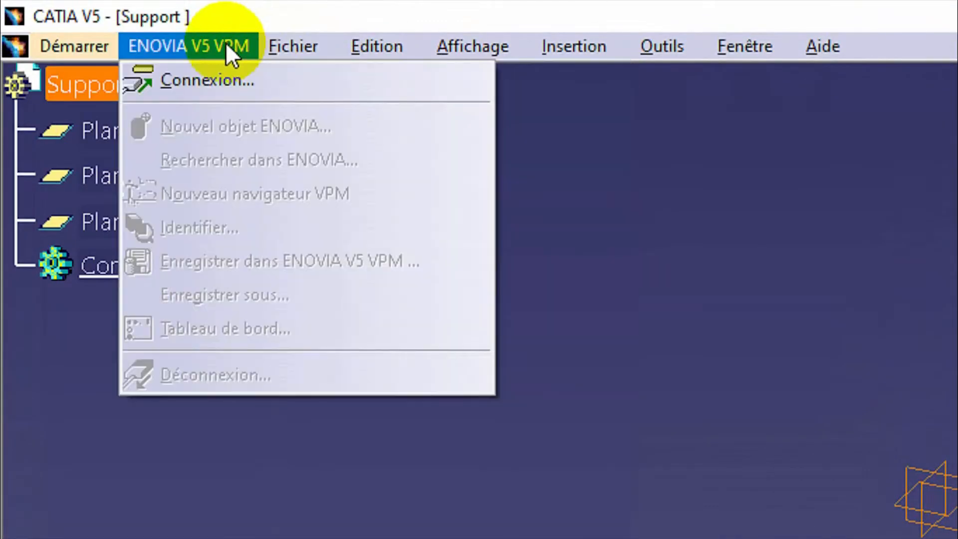
mouse_move(289, 42)
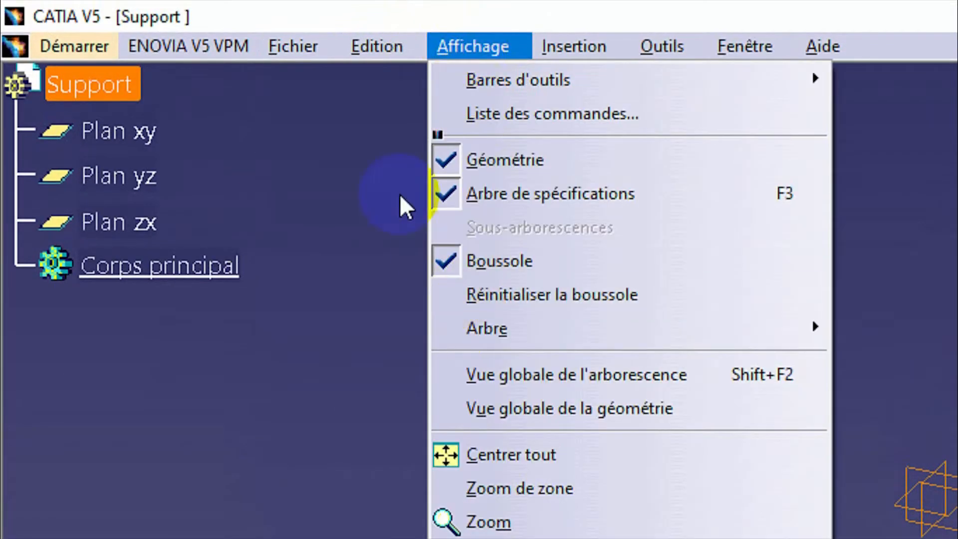
mouse_move(373, 53)
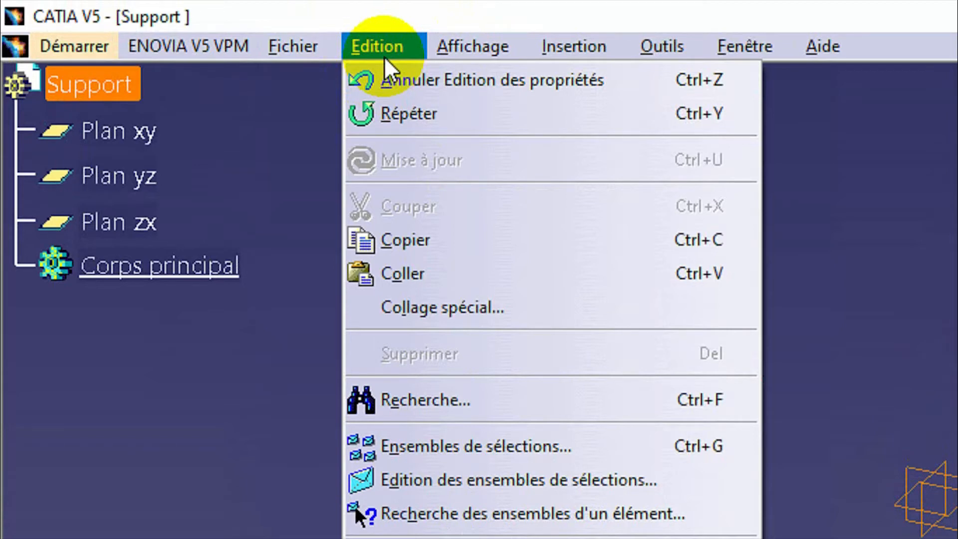
mouse_move(487, 32)
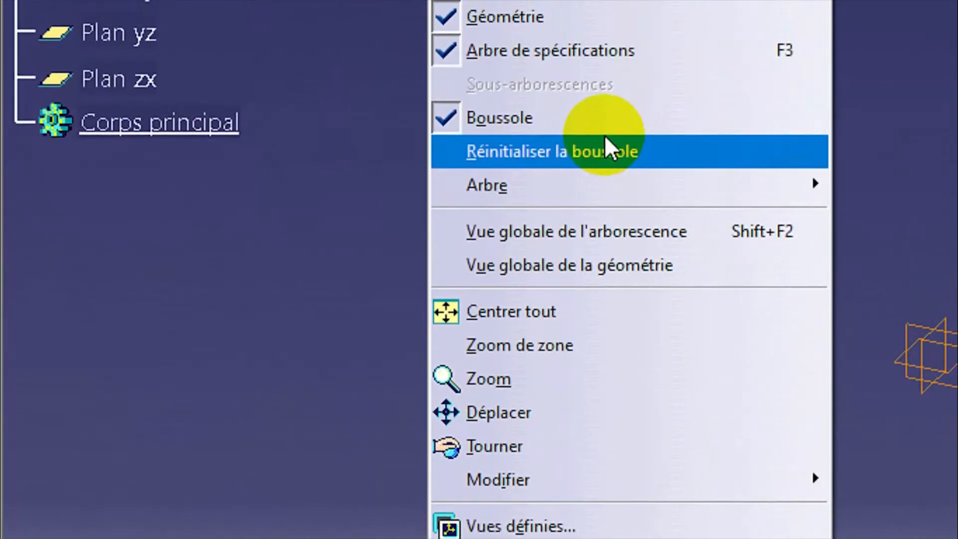
mouse_move(569, 34)
mouse_move(527, 50)
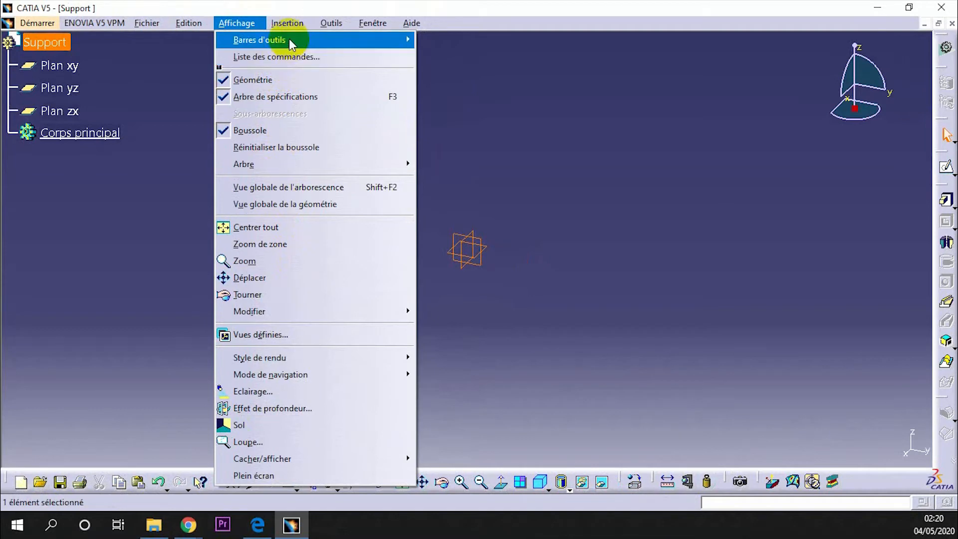
mouse_move(288, 25)
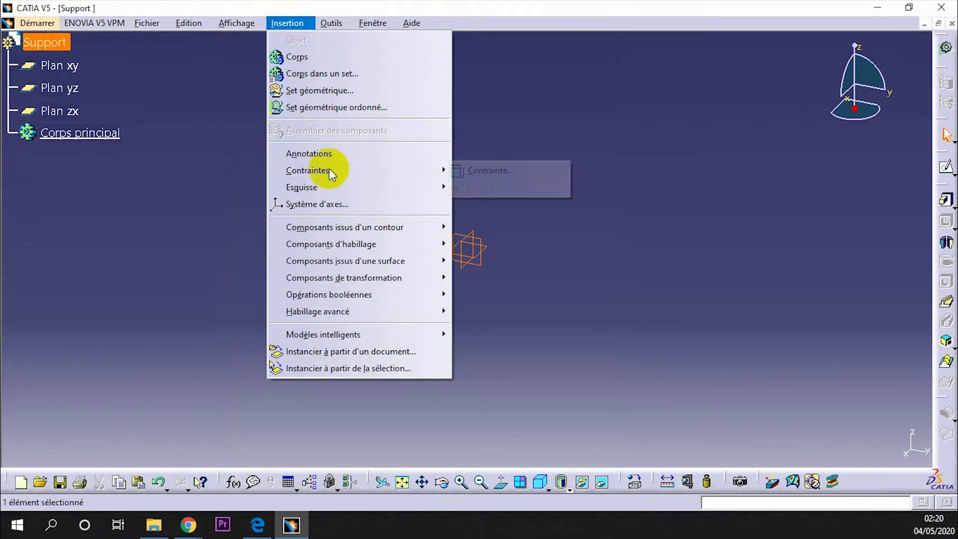
mouse_move(333, 159)
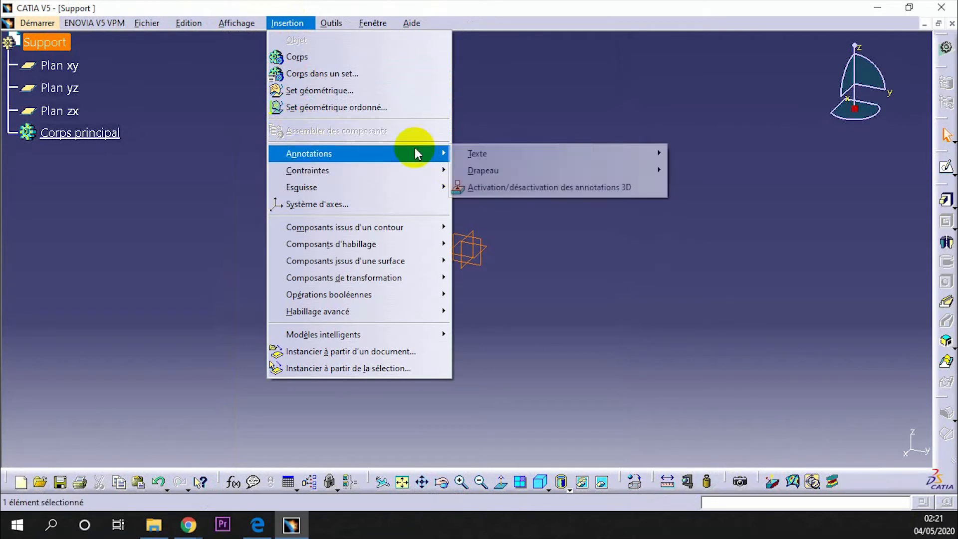
mouse_move(370, 169)
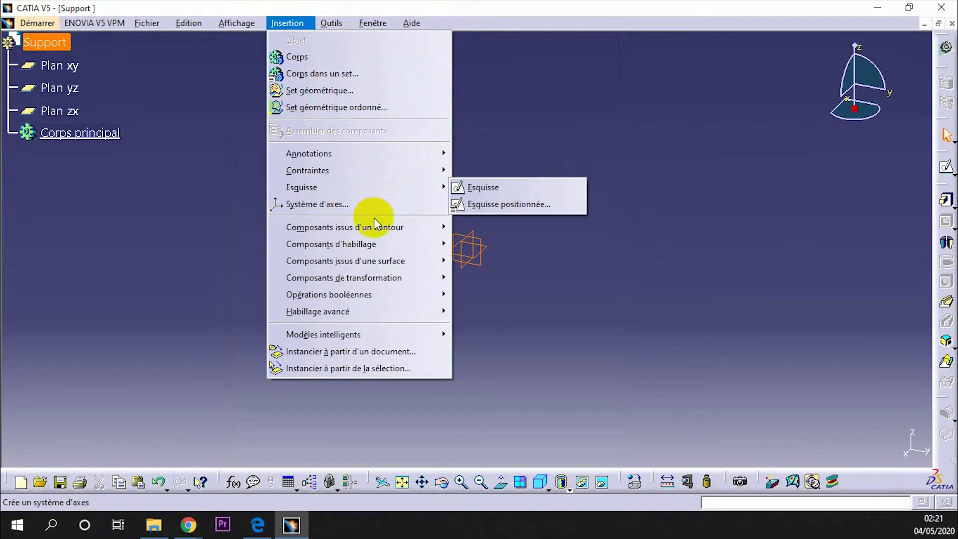
mouse_move(376, 247)
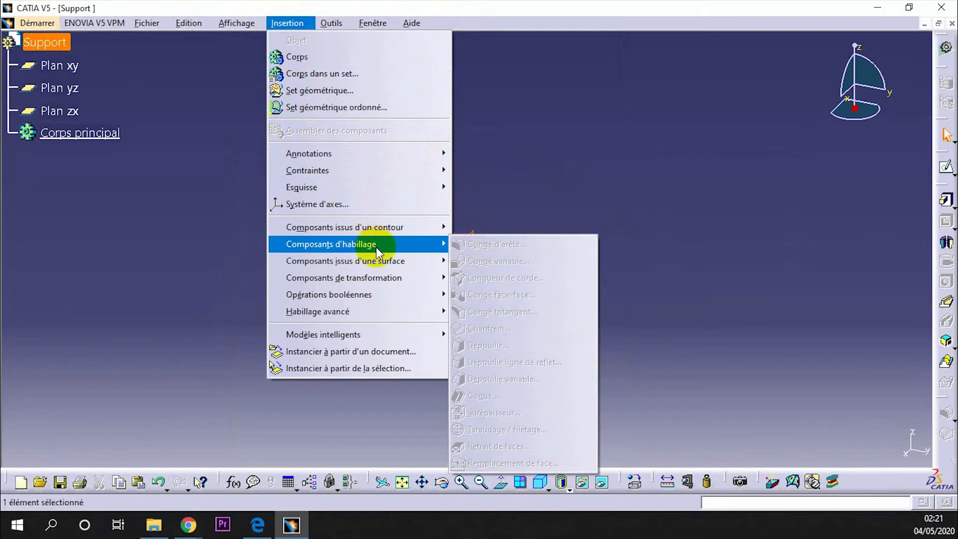
mouse_move(365, 230)
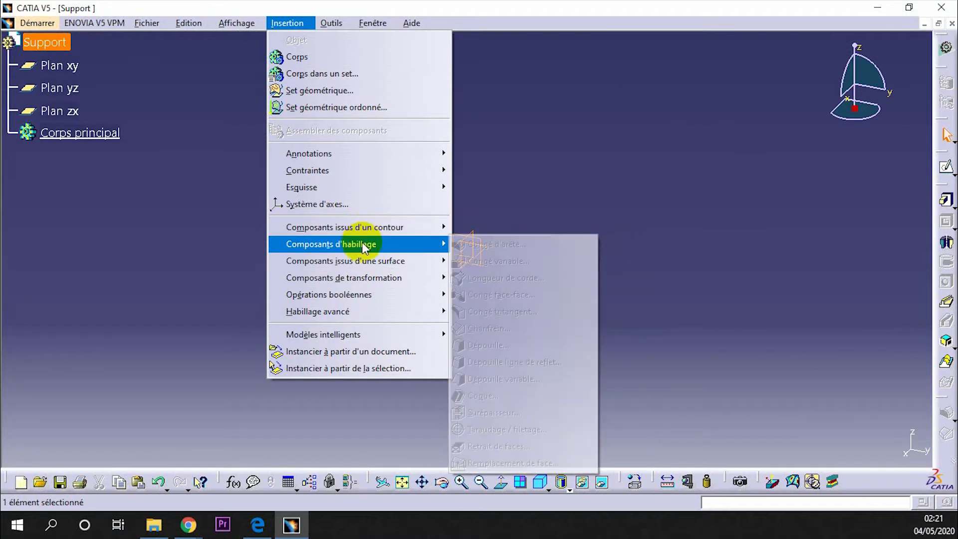
mouse_move(363, 278)
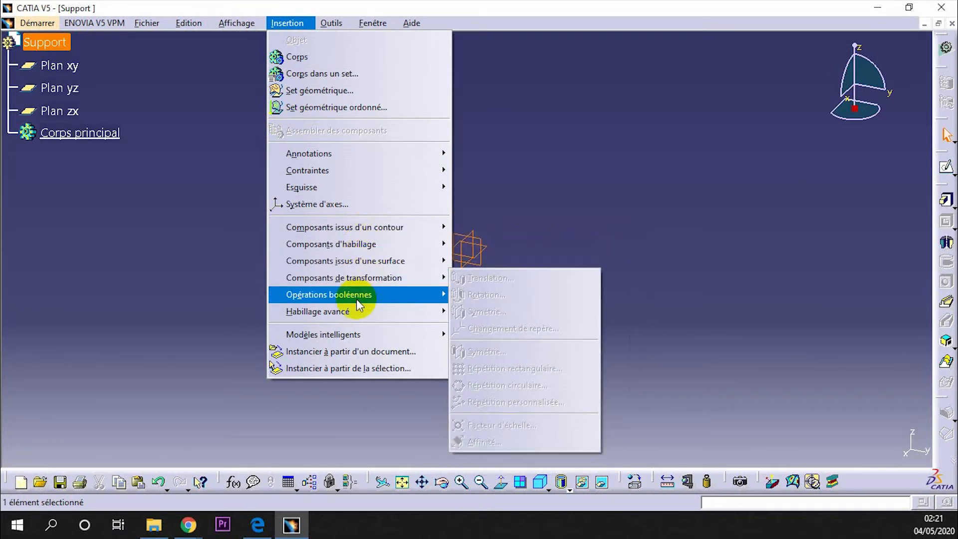
mouse_move(357, 299)
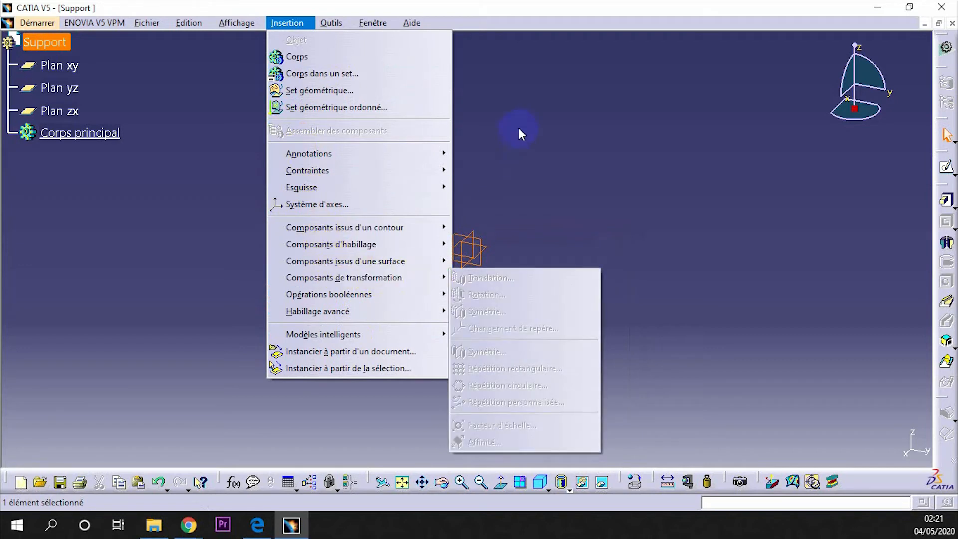
Step: Look through the available tools commands, including the image capture, album and video options
mouse_move(340, 25)
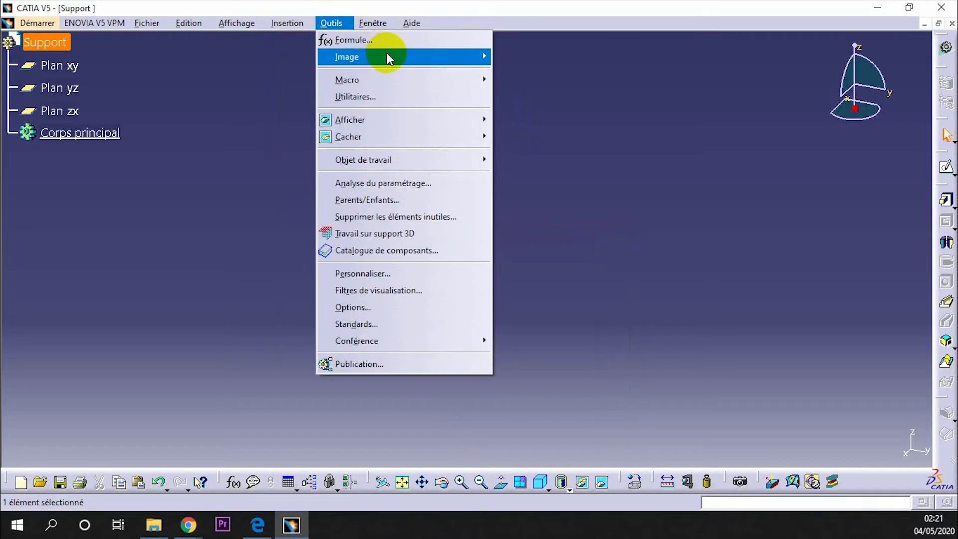
mouse_move(388, 56)
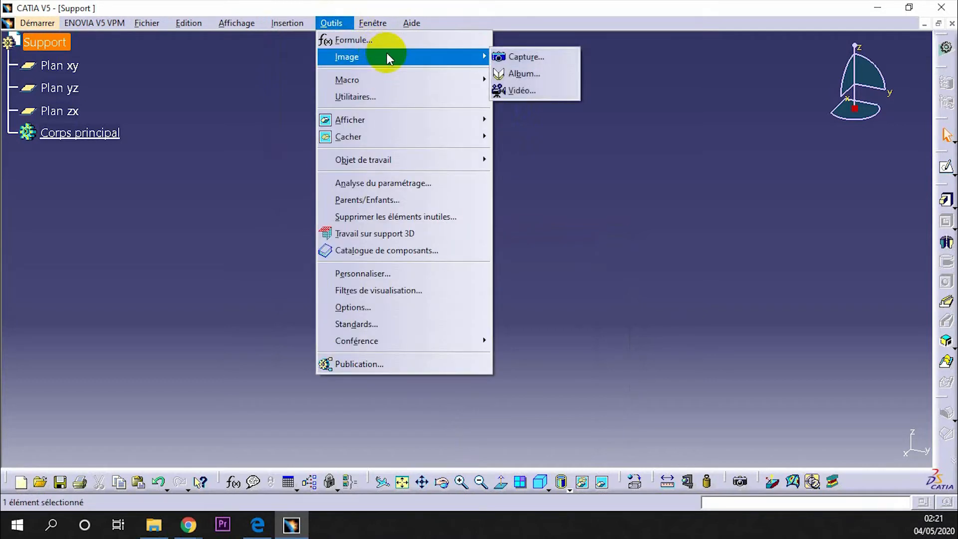
left_click(383, 307)
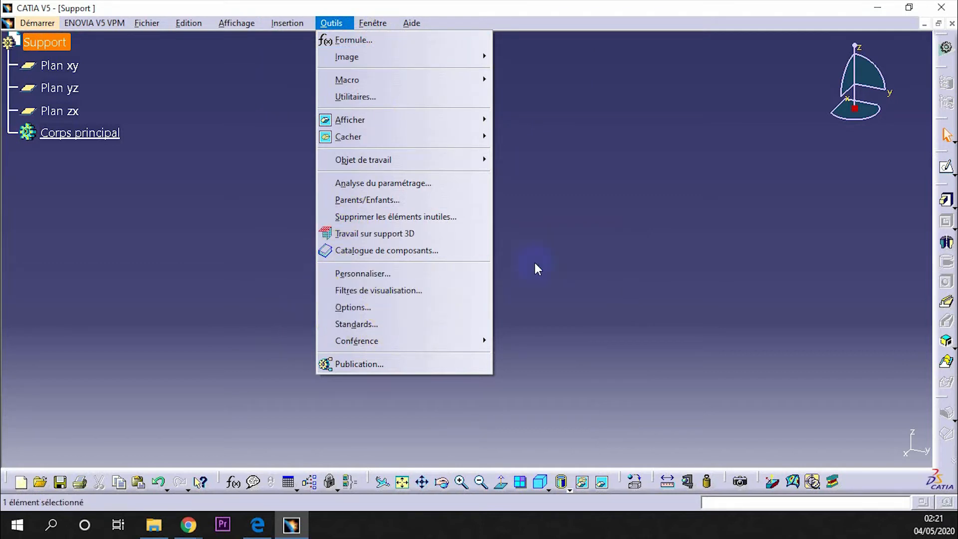
left_click(673, 46)
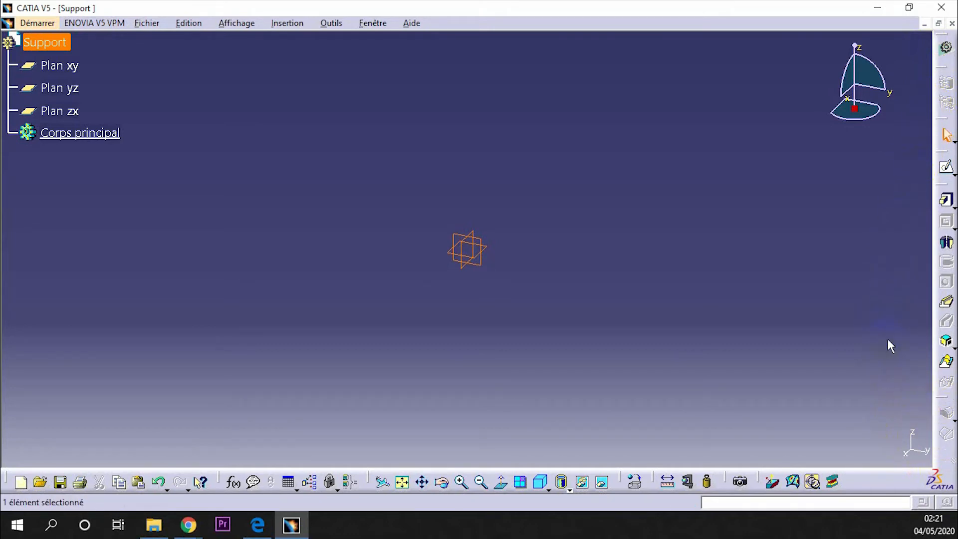
Step: Switch to the Sheet Metal Design workbench and create sheet metal parameters with 2 mm thickness and 4 mm standard bend radius
left_click(38, 23)
mouse_move(66, 57)
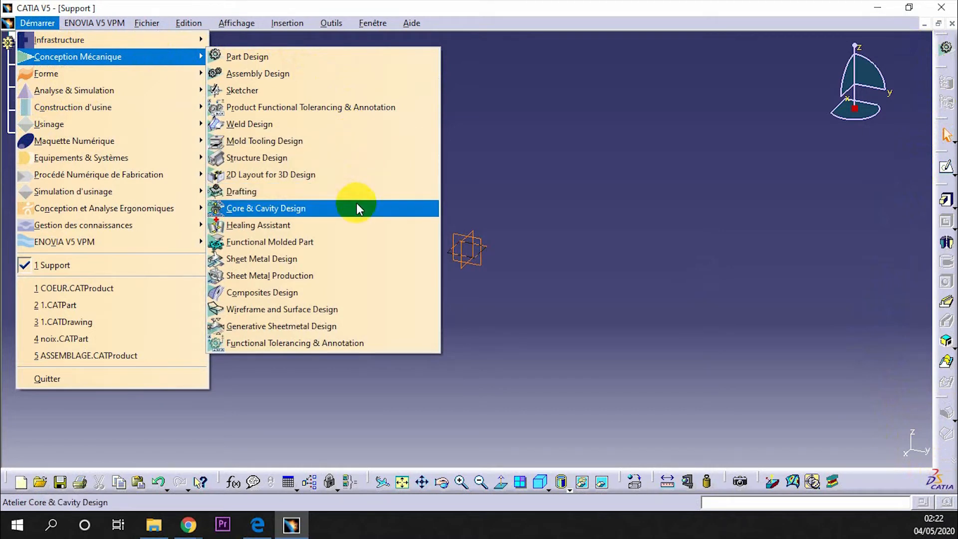
left_click(306, 259)
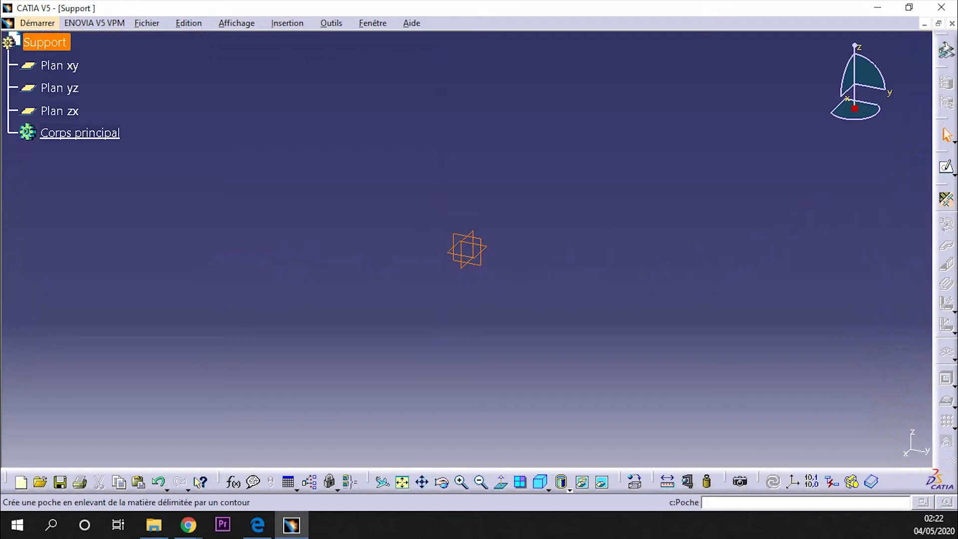
left_click(946, 200)
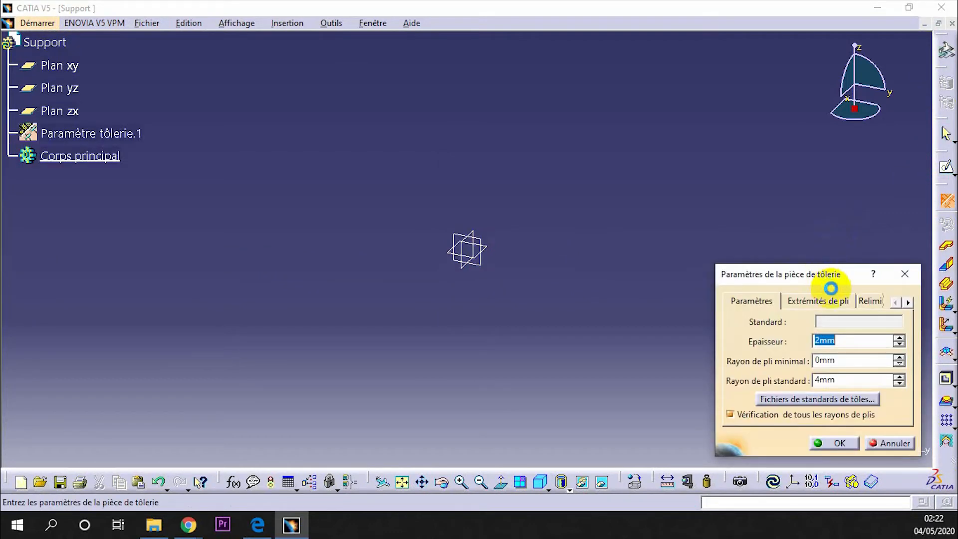
left_click(834, 444)
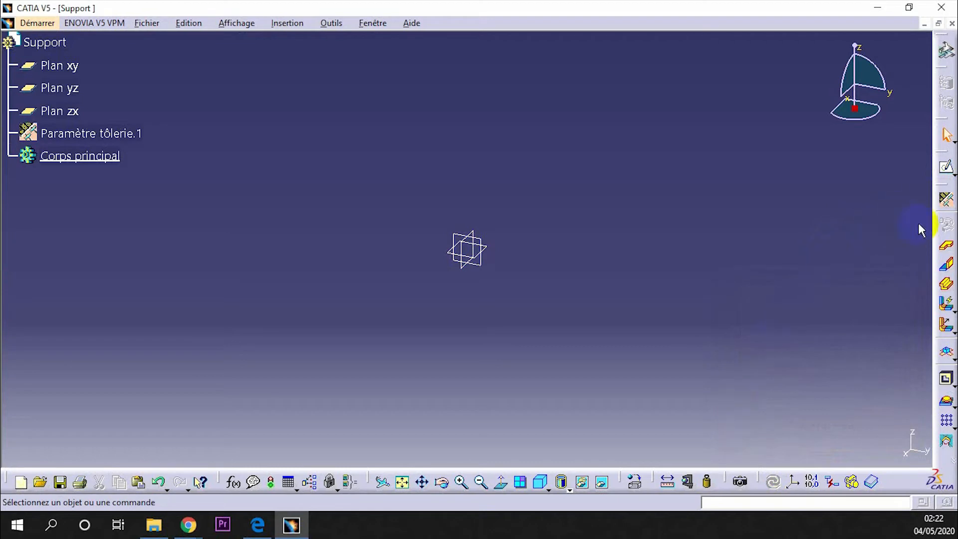
Step: Undock the sheet metal toolbar into the modelling area and close it
left_click_drag(946, 212, 805, 266)
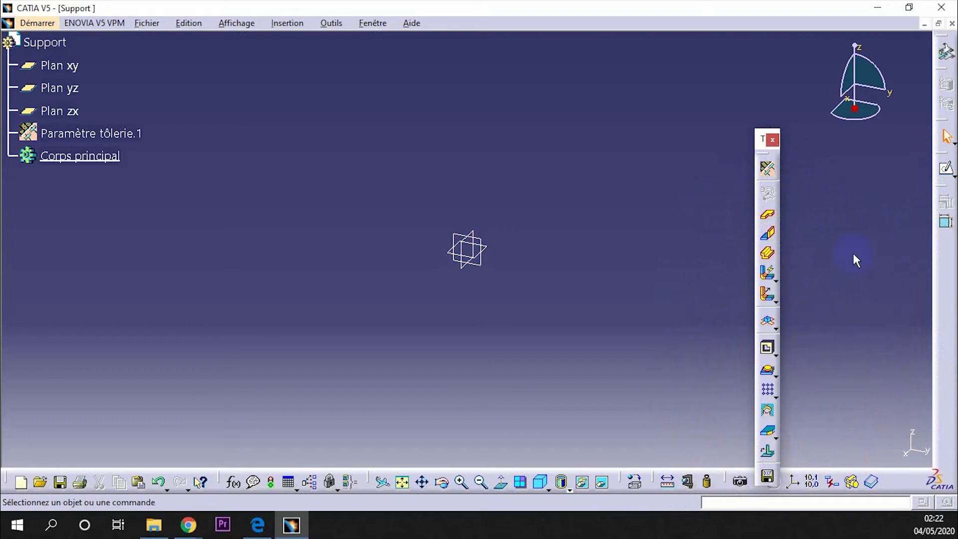
left_click(769, 196)
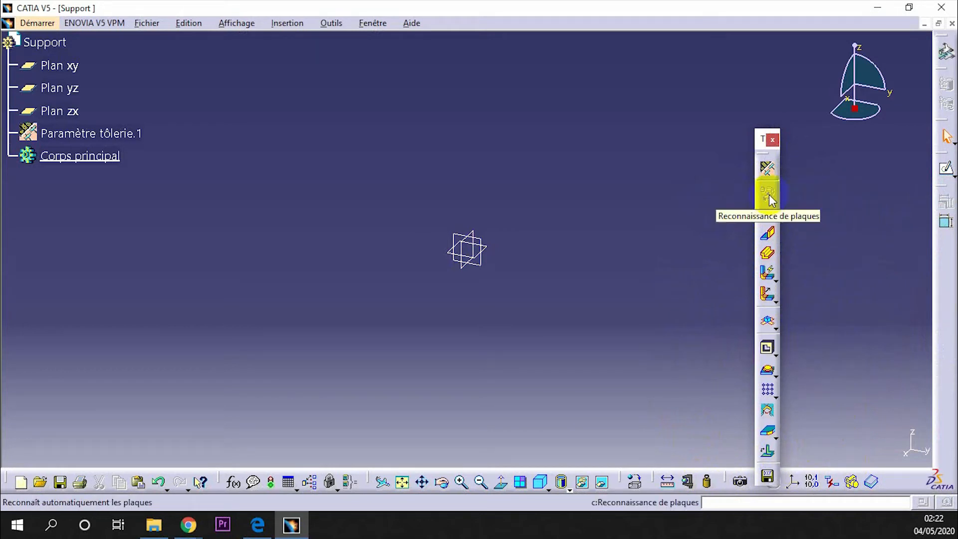
left_click(771, 140)
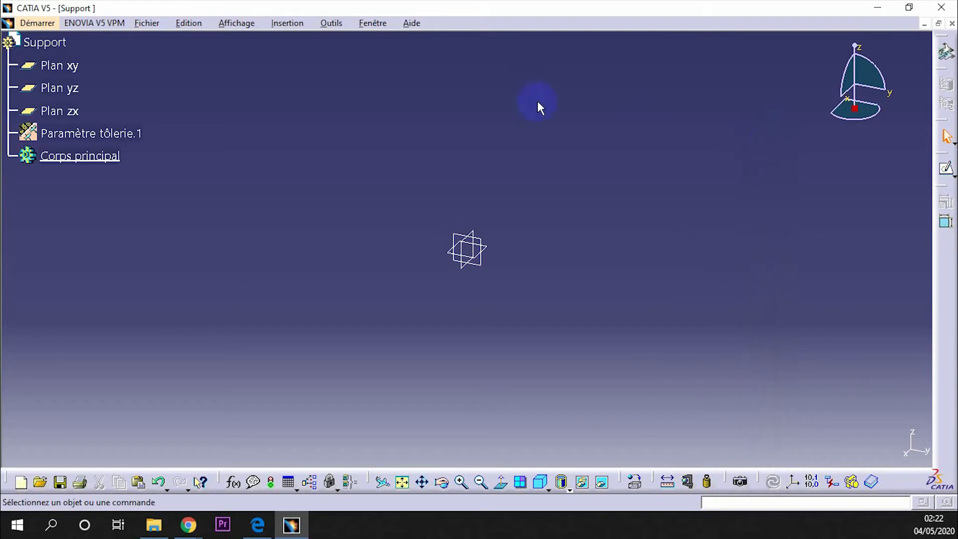
Step: Return the Support part to the Part Design workbench and acknowledge the sheet metal warning
left_click(31, 23)
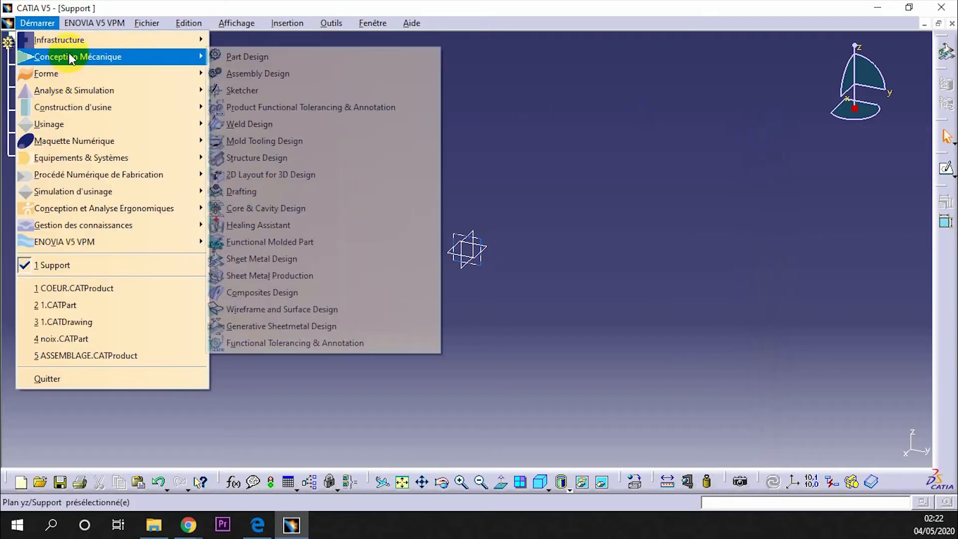
left_click(231, 56)
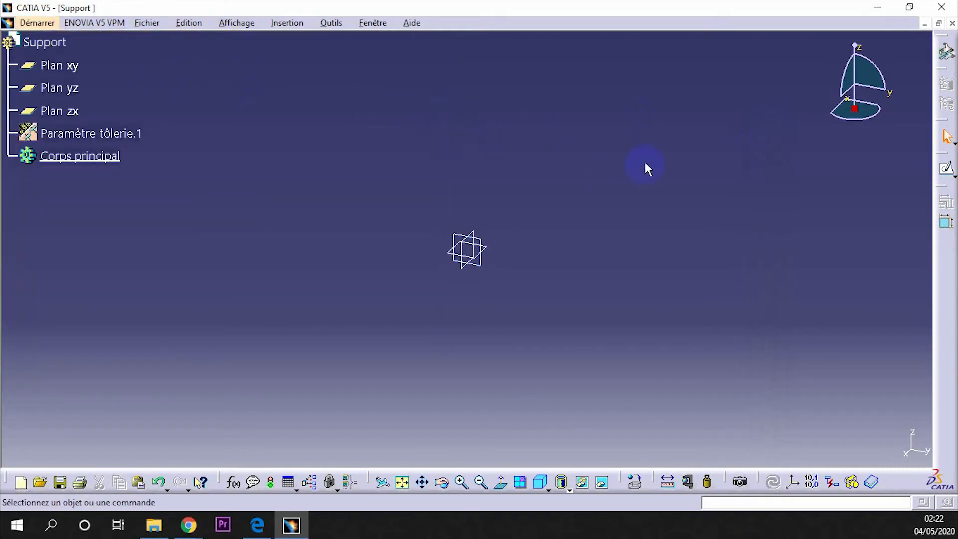
left_click(36, 25)
mouse_move(64, 59)
left_click(255, 58)
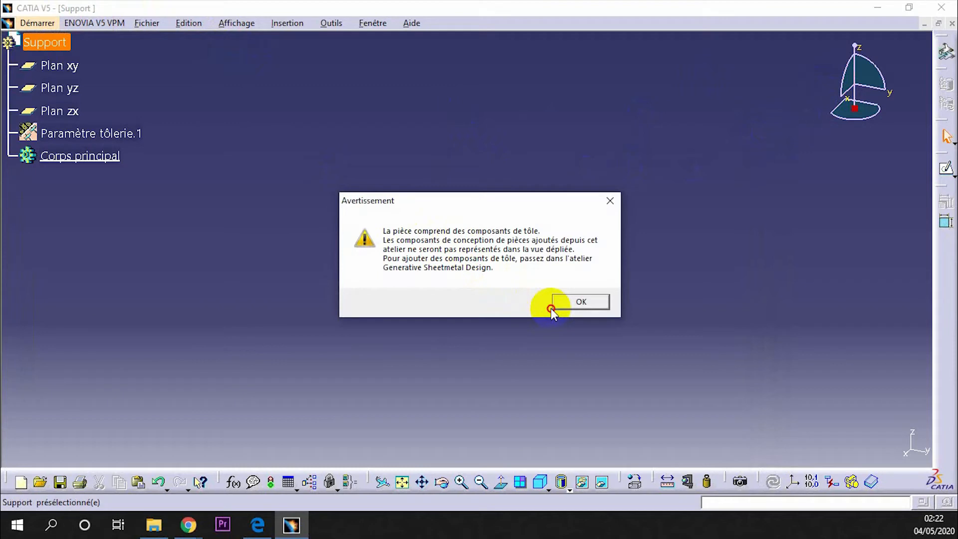
left_click(569, 302)
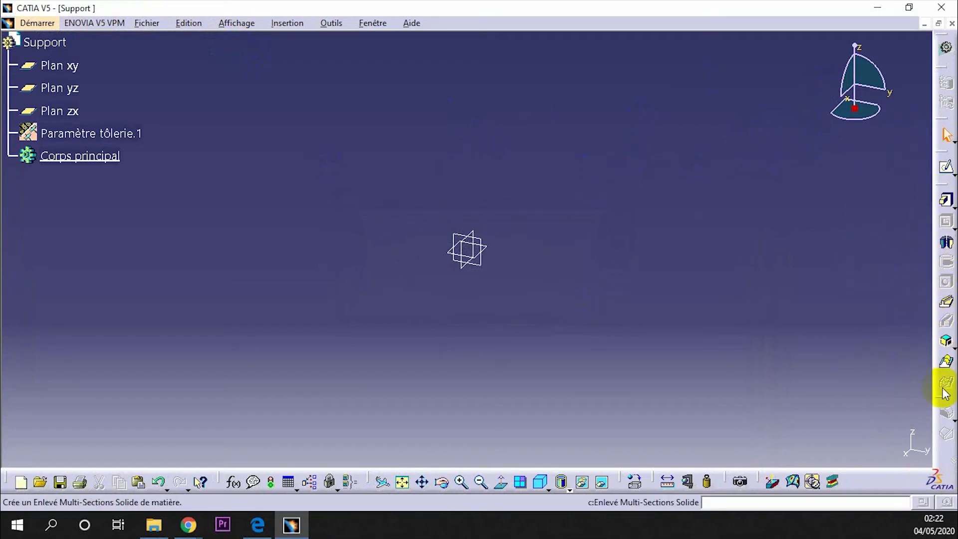
Step: Undock the dress-up, surface-based and transformation feature toolbars and dock them with the constraints toolbar in one horizontal row
left_click_drag(822, 280, 822, 279)
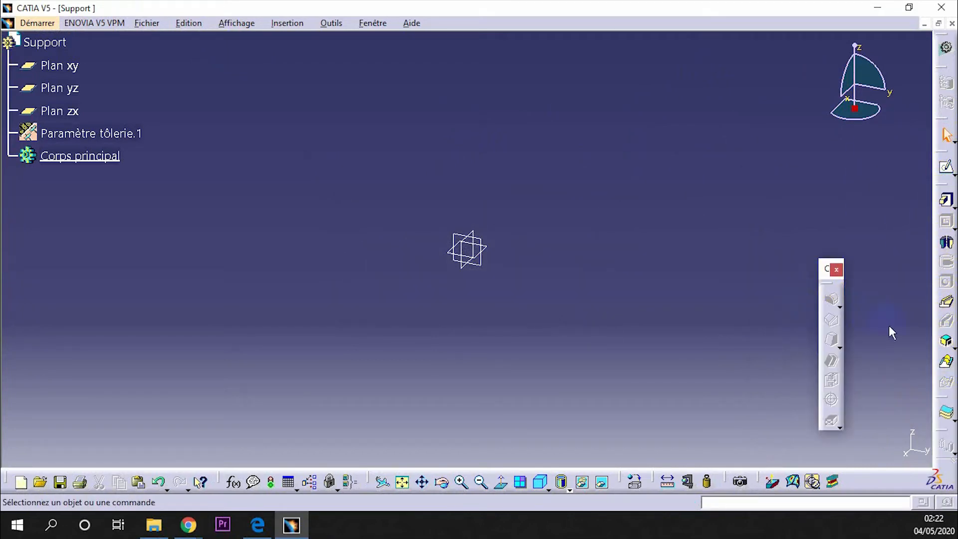
left_click_drag(945, 401, 895, 282)
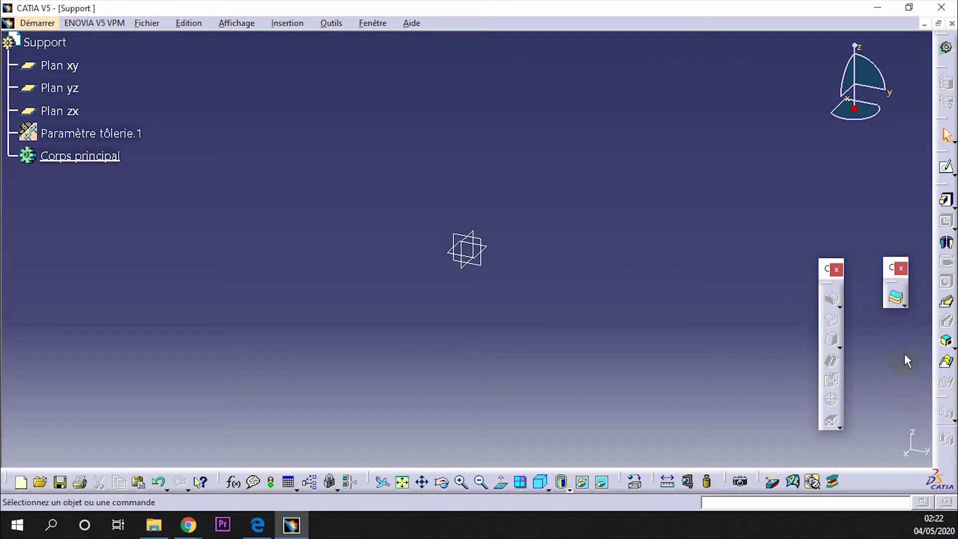
left_click_drag(941, 397, 874, 342)
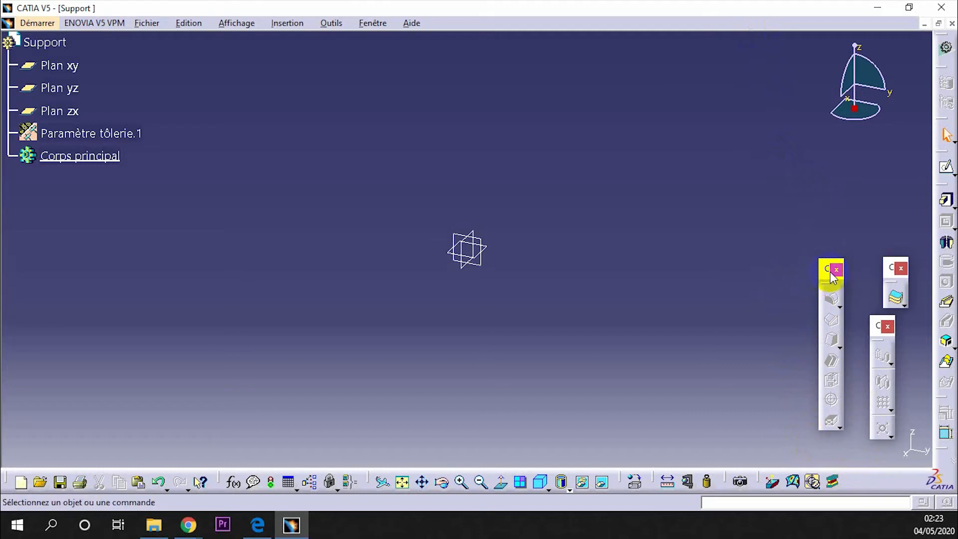
left_click_drag(832, 277, 732, 28)
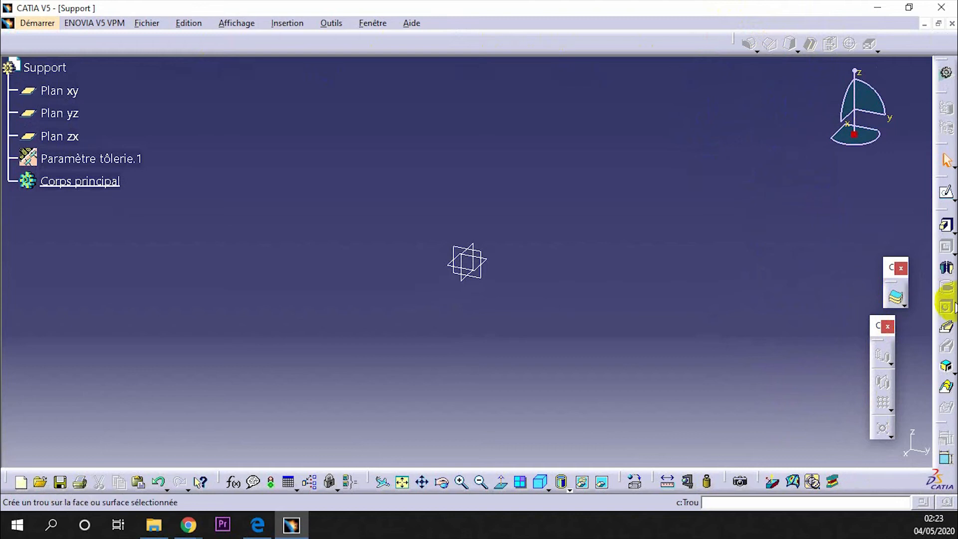
left_click_drag(892, 268, 698, 31)
left_click_drag(876, 324, 603, 32)
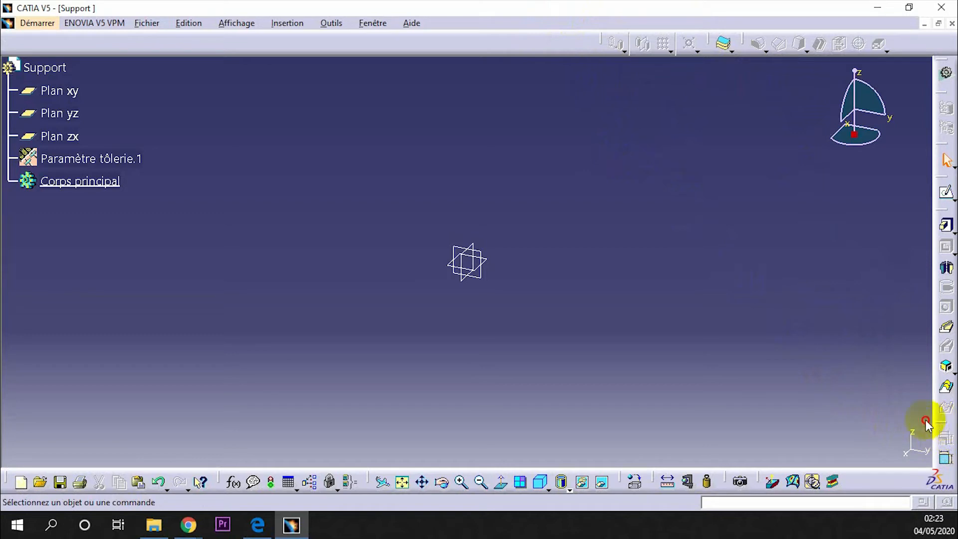
mouse_move(560, 36)
left_mouse_down()
mouse_move(539, 34)
mouse_move(547, 43)
mouse_move(563, 30)
mouse_move(554, 29)
left_mouse_up()
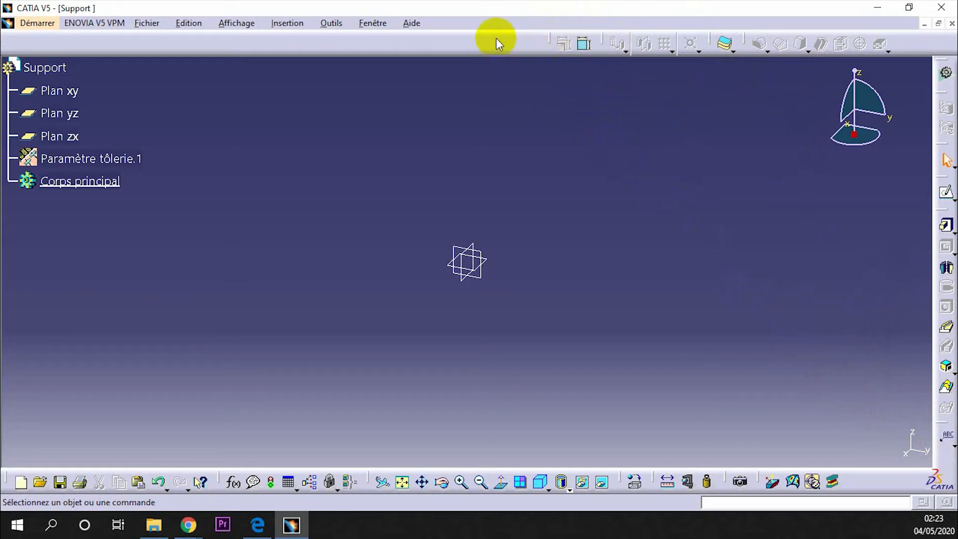
Step: Restore the default positions of all toolbars in the customization settings and close the dialog
right_click(375, 43)
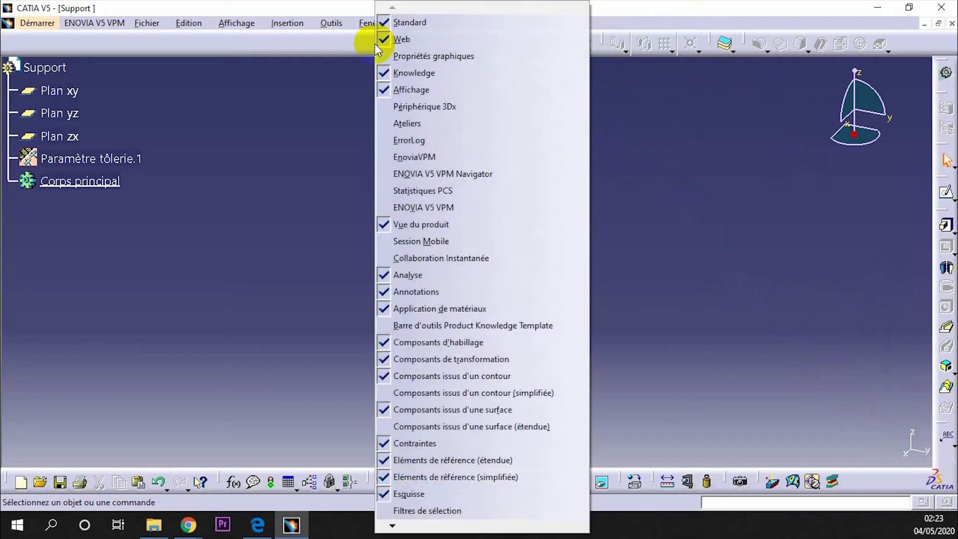
right_click(327, 36)
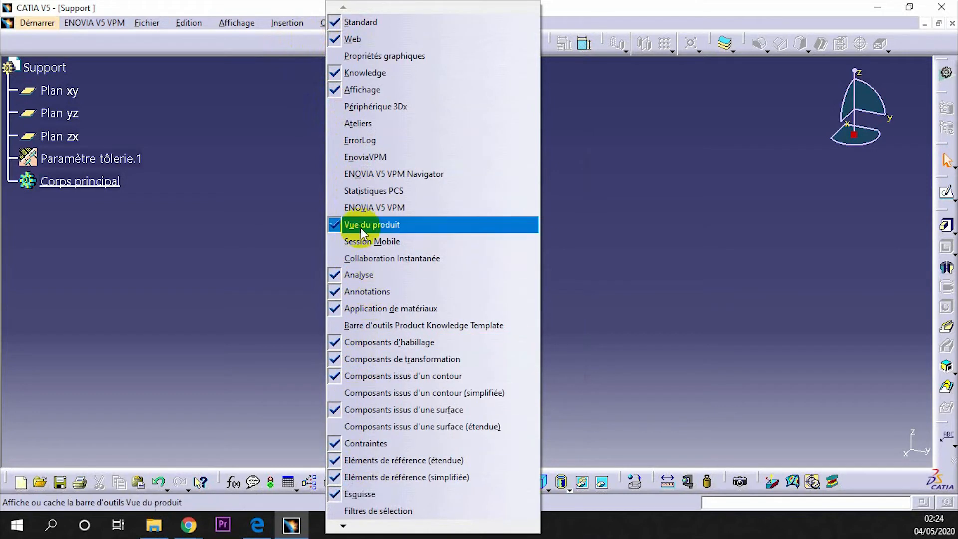
left_click(375, 524)
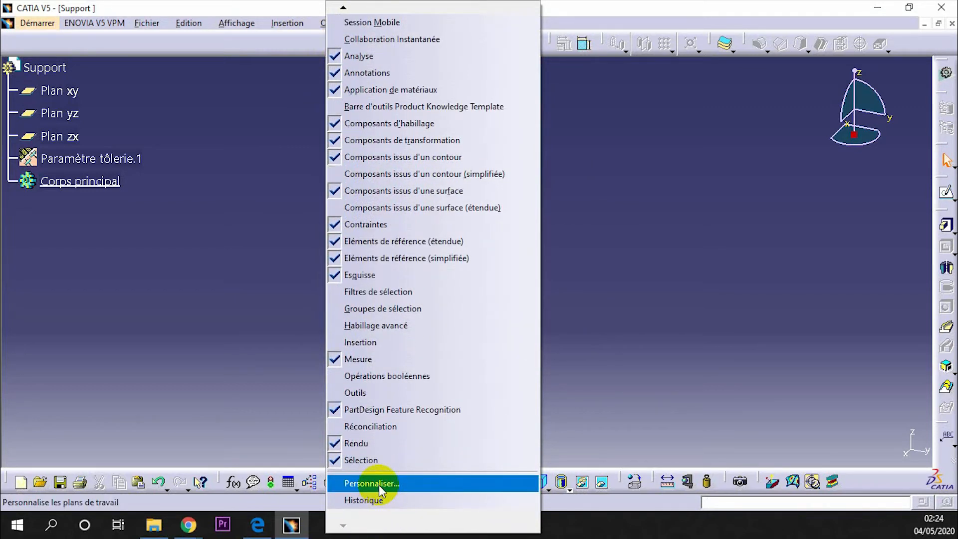
left_click(379, 485)
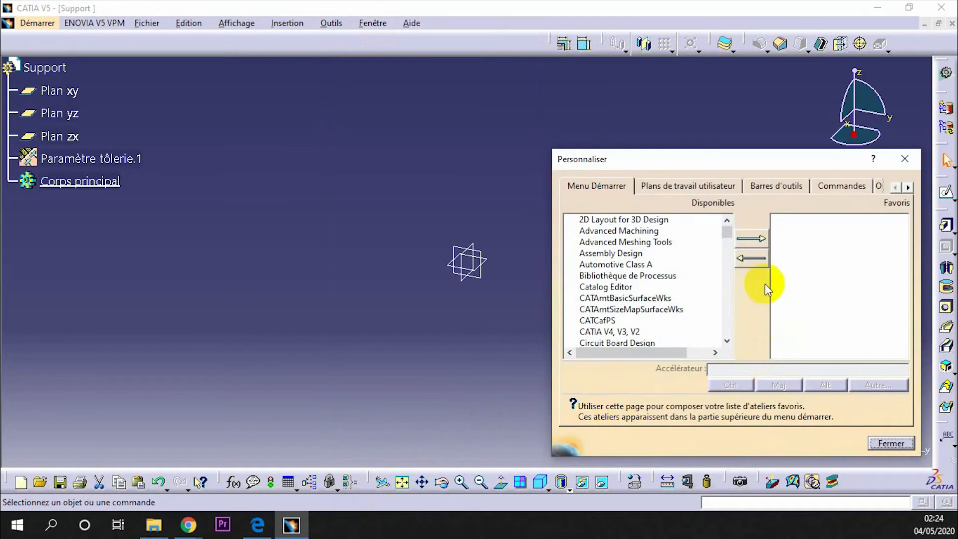
left_click(754, 185)
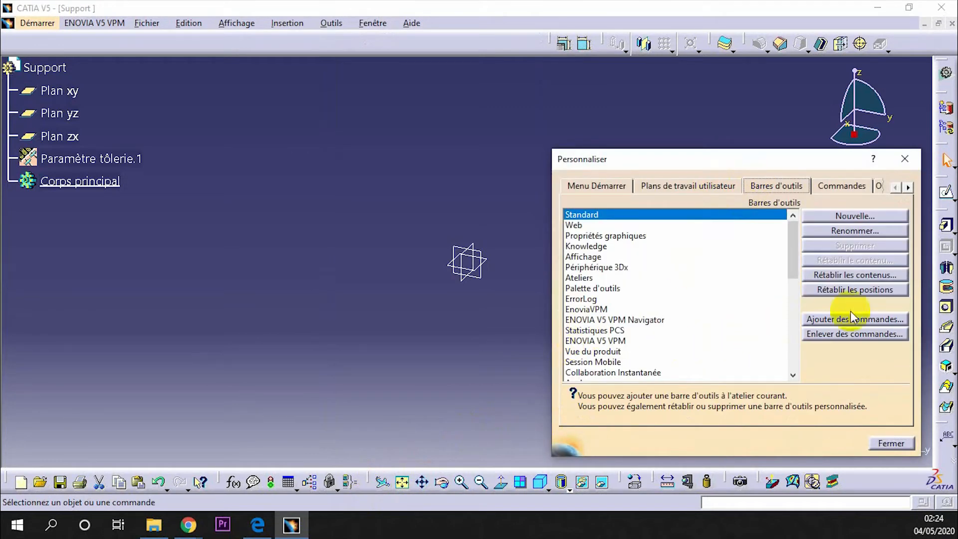
left_click(849, 291)
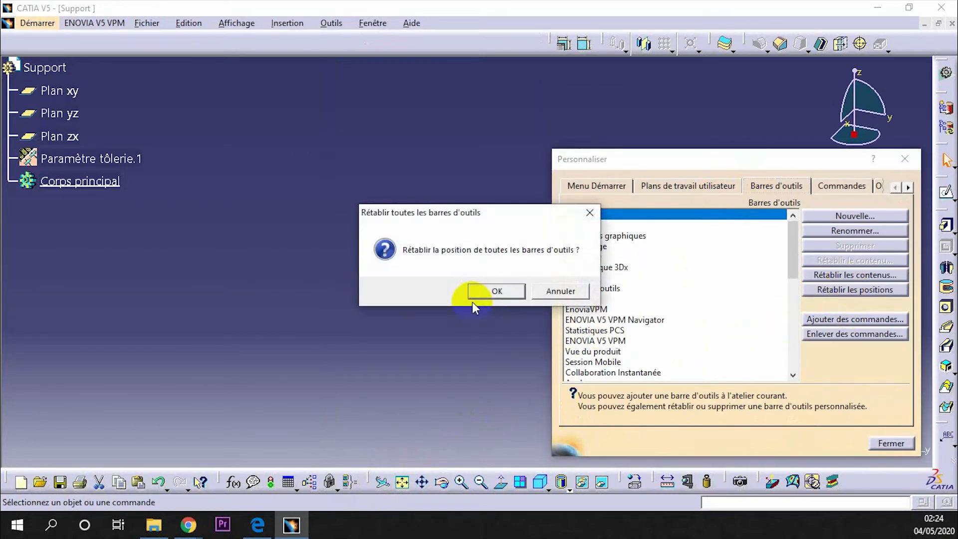
left_click(485, 293)
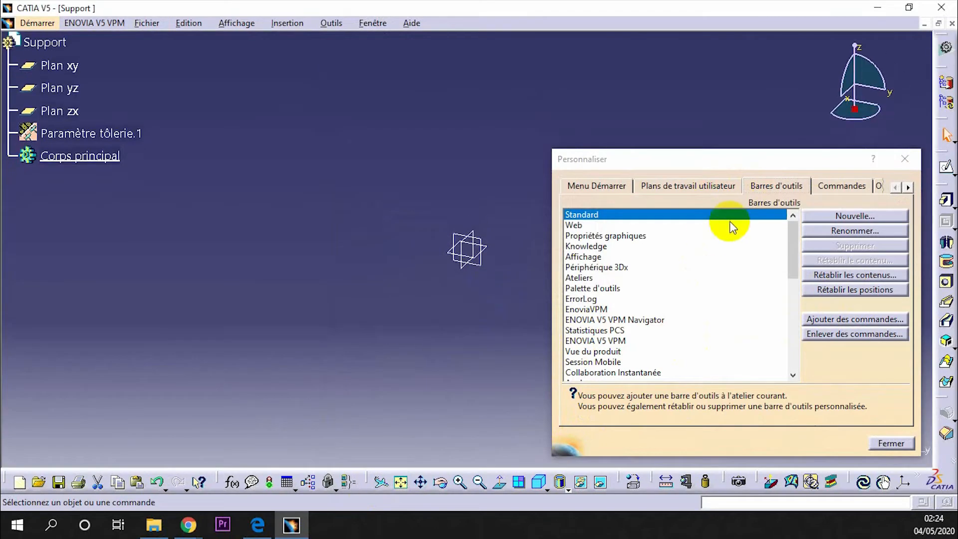
left_click(893, 443)
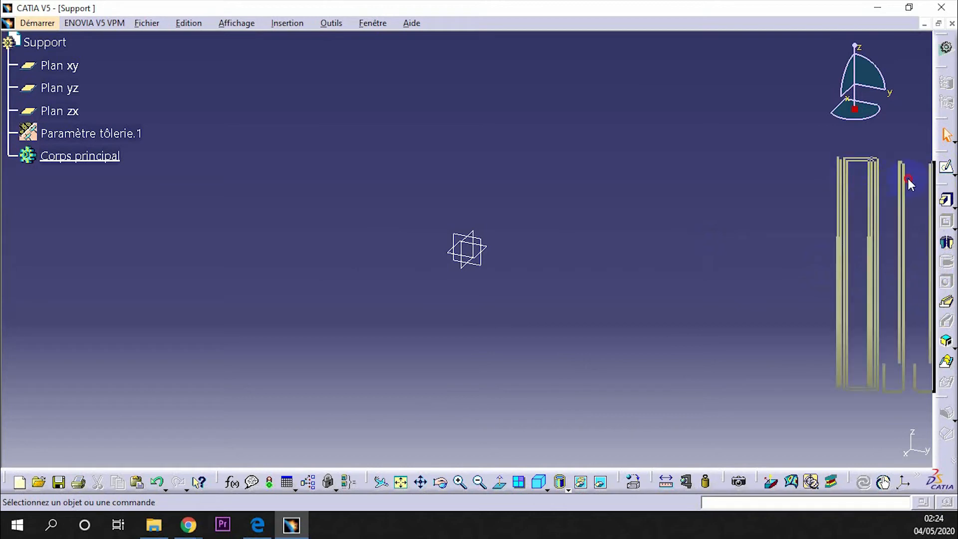
Step: Move the sketch-based features toolbar out of its vertical dock and dock it horizontally beneath the main menu
left_click_drag(941, 187, 940, 191)
left_click_drag(949, 403, 838, 14)
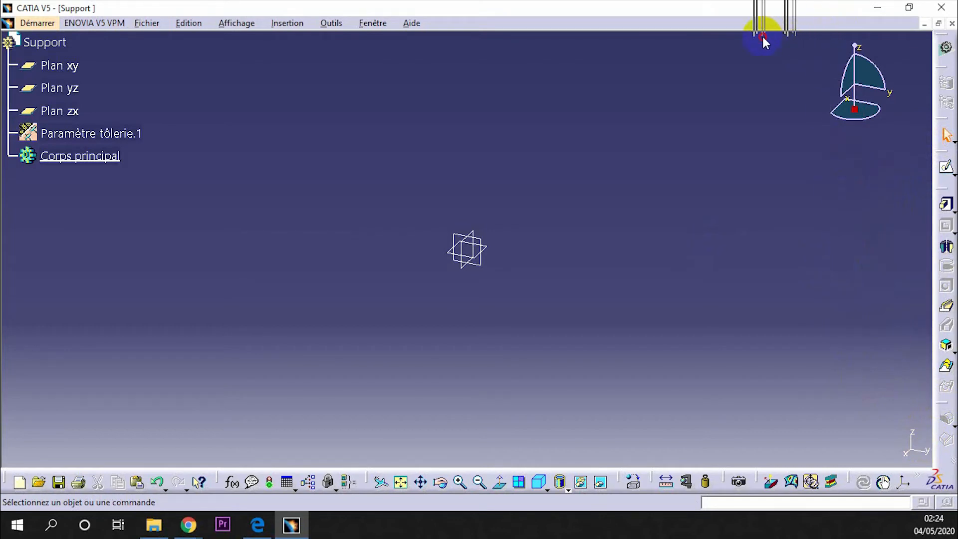
left_click_drag(803, 55, 712, 60)
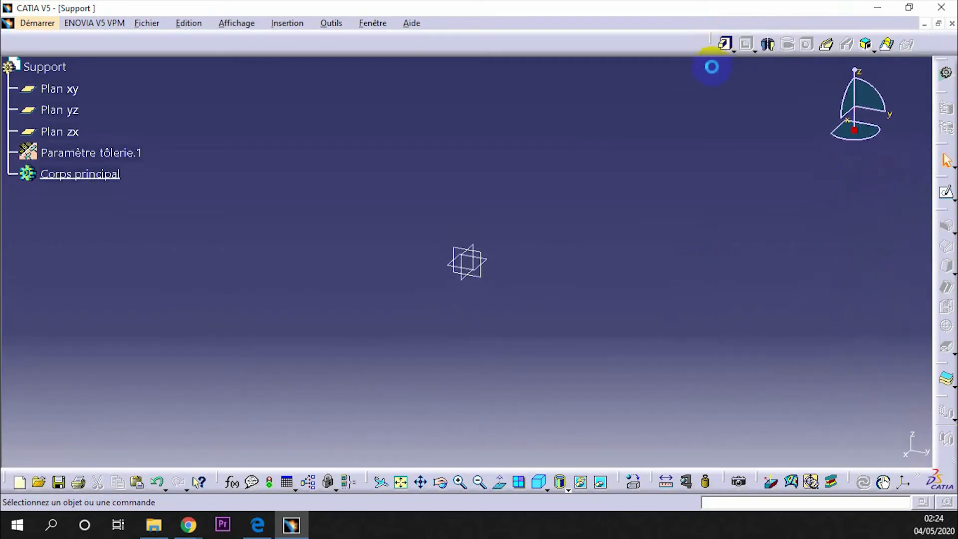
Step: Show the graphic properties toolbar and dock it in the same row as the sketch-based features toolbar
right_click(540, 39)
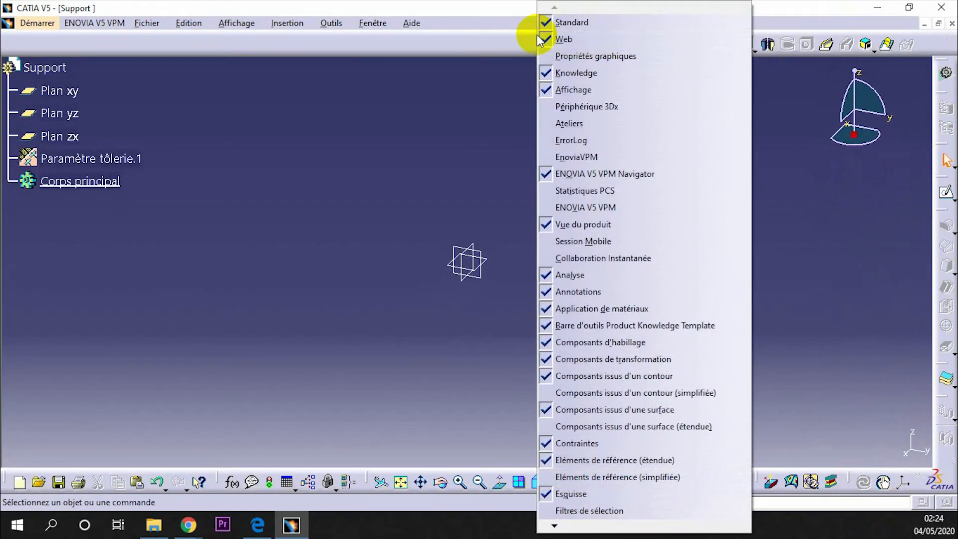
left_click(559, 59)
left_click_drag(10, 44, 11, 43)
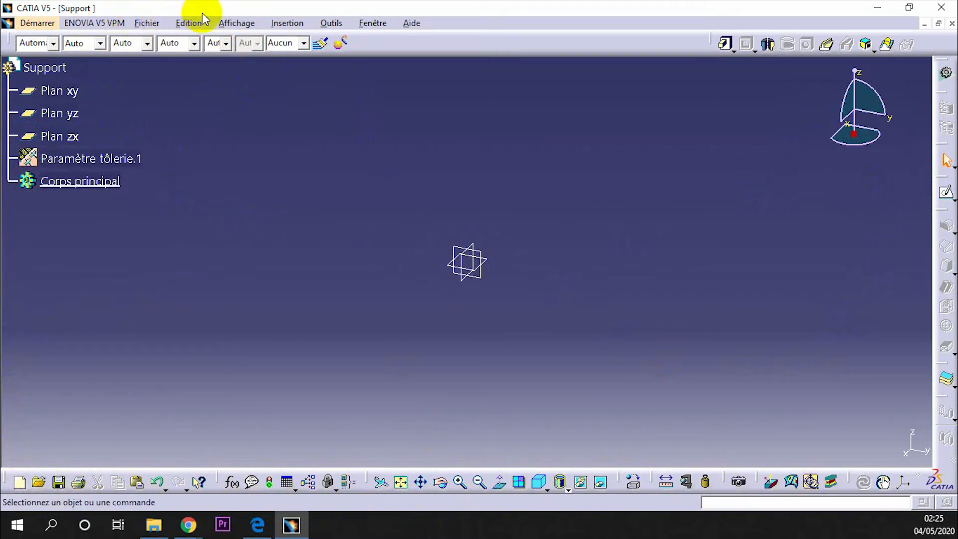
left_click(178, 24)
mouse_move(259, 21)
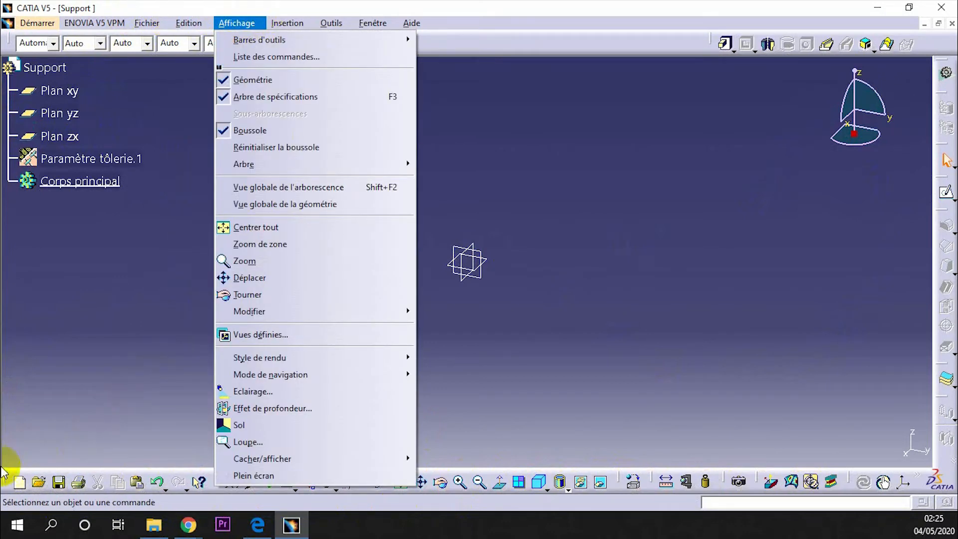
left_click(116, 483)
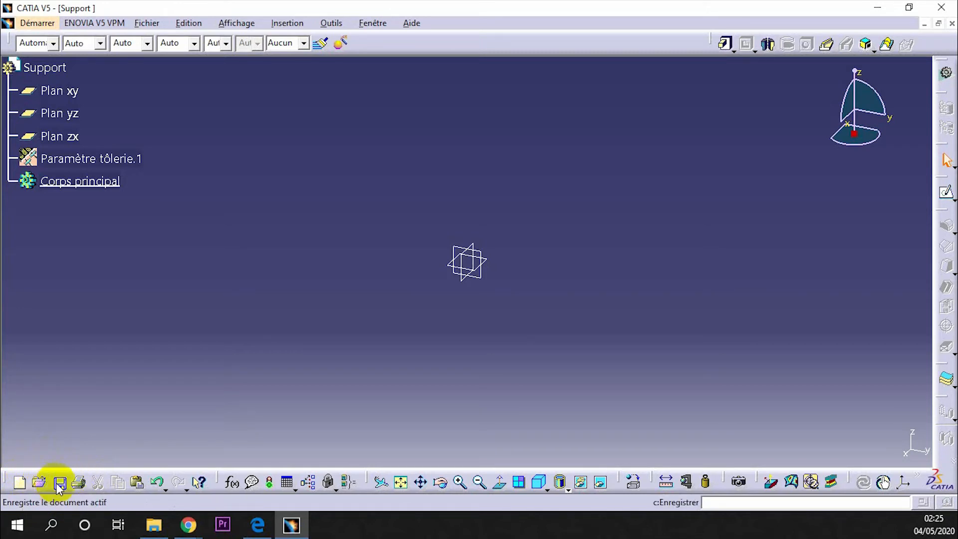
left_click(165, 486)
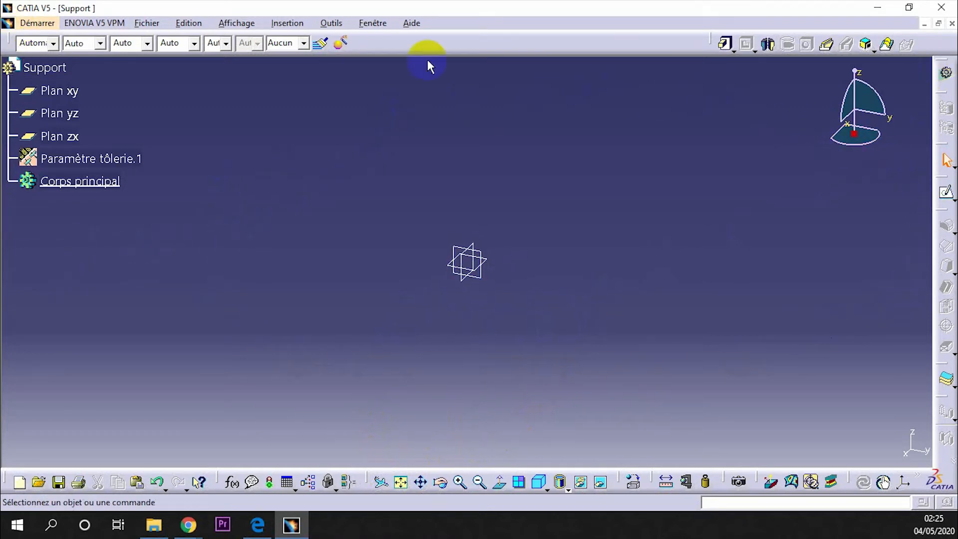
left_click(403, 489)
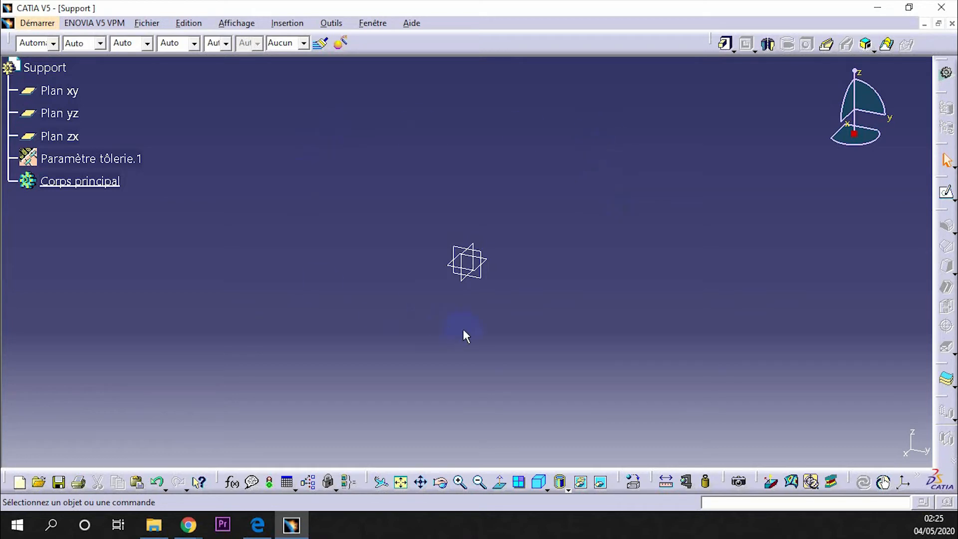
Step: Close the Support part without saving its changes
left_click(952, 23)
left_click(520, 291)
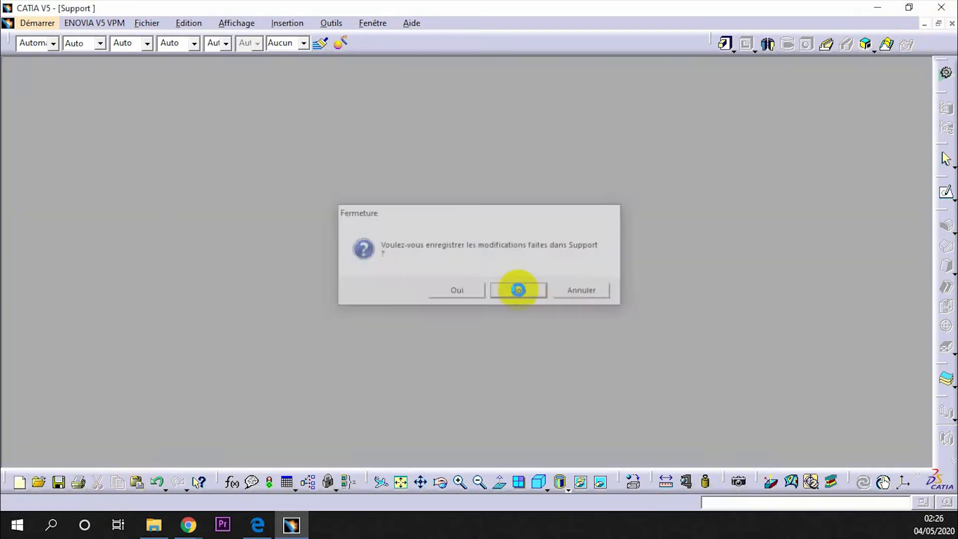
left_click(906, 9)
left_click_drag(813, 18, 633, 114)
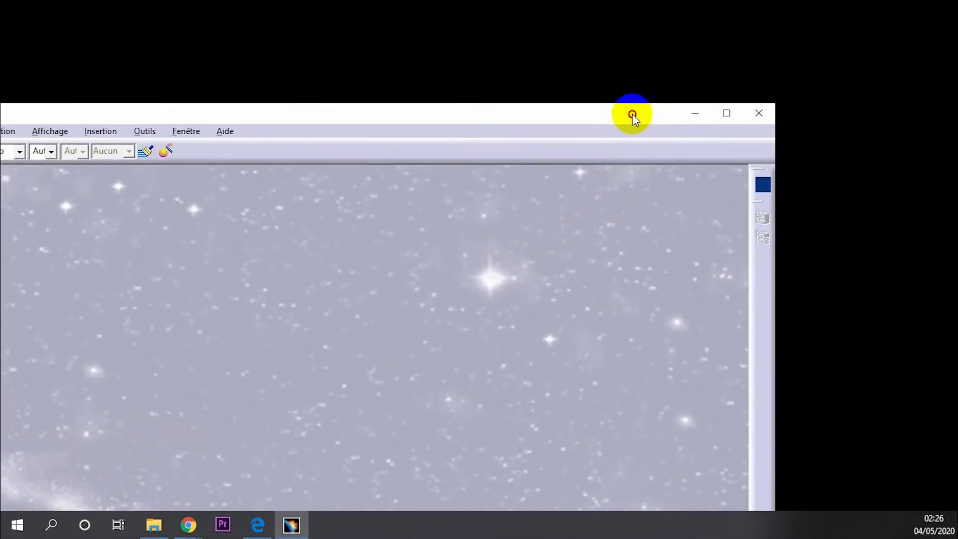
double_click(658, 116)
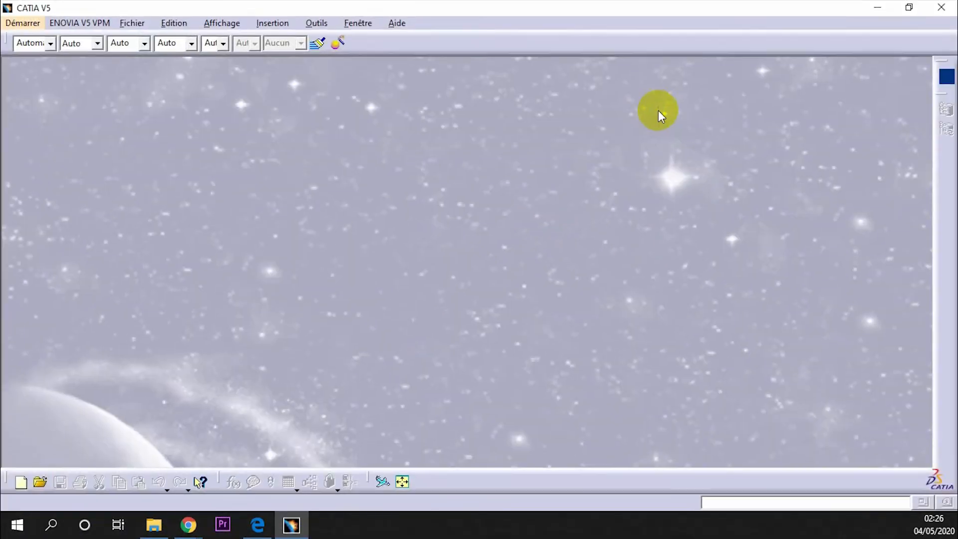
Step: Open the CATIA part file 1 from the desktop folder pièce 1 Support, and close the part again
left_click(133, 24)
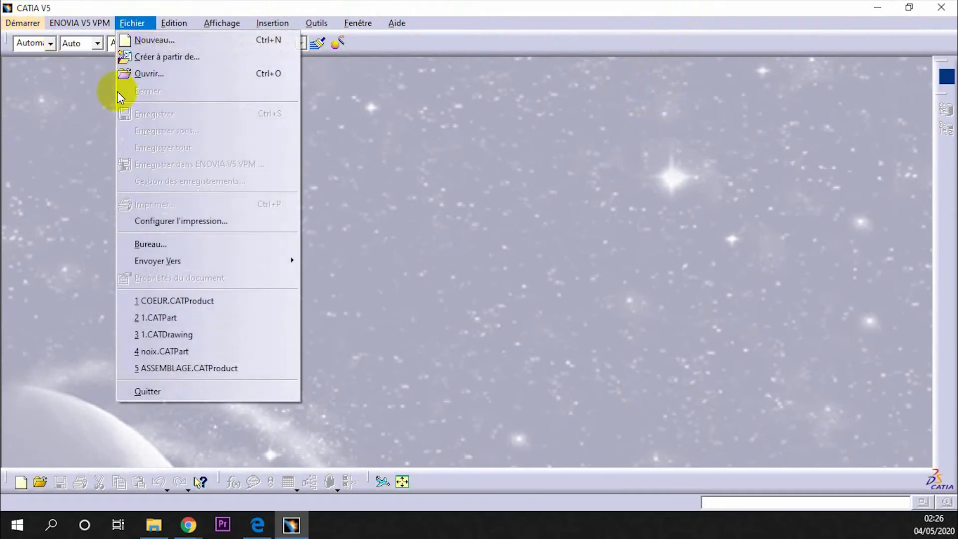
left_click(154, 77)
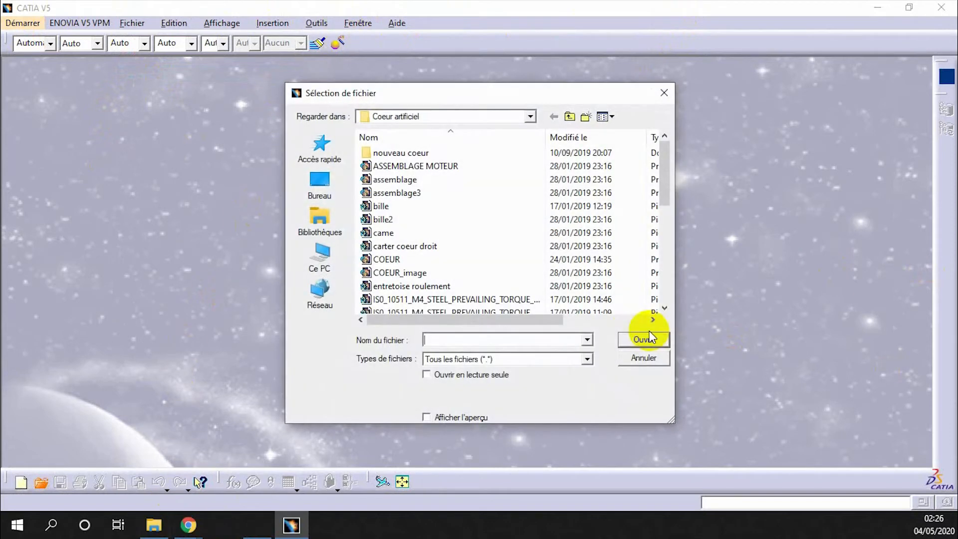
left_click(322, 187)
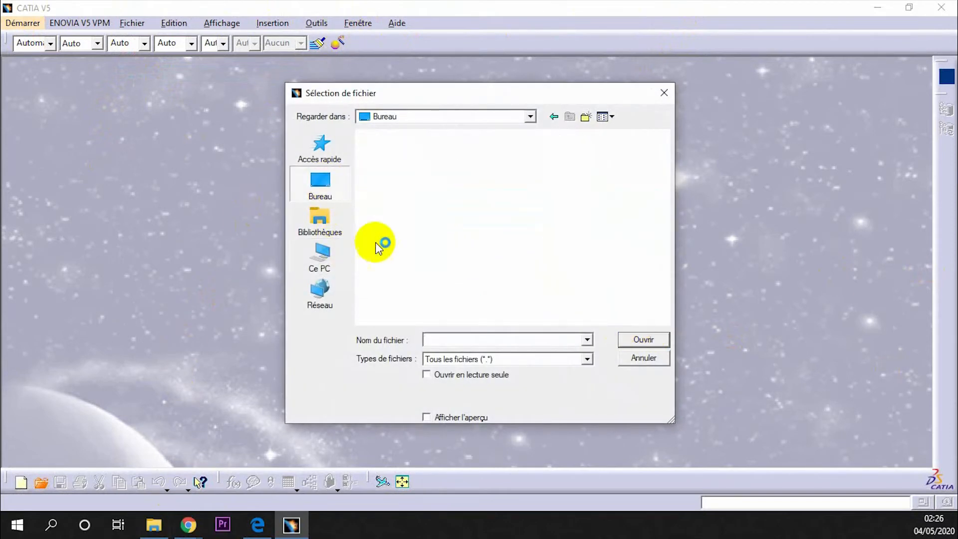
left_click_drag(664, 155, 667, 272)
double_click(438, 186)
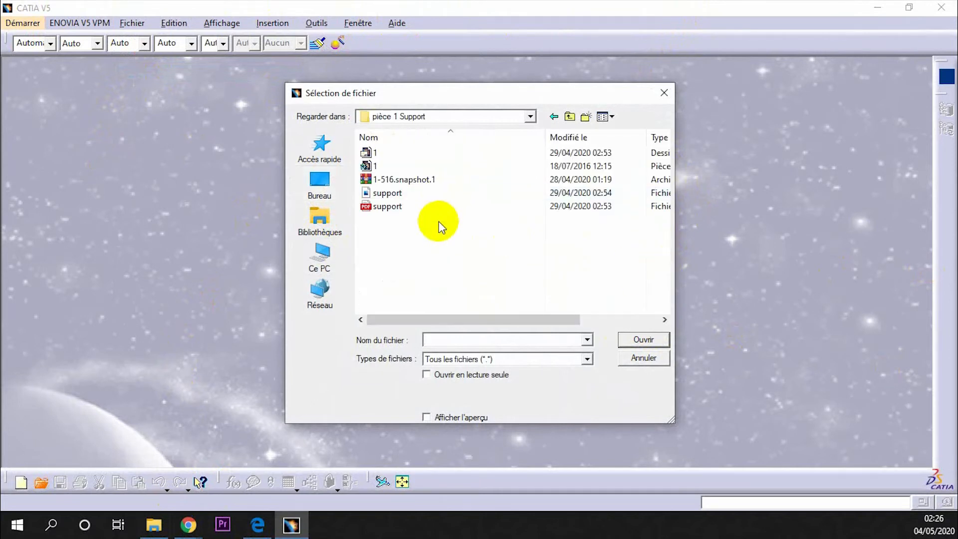
left_click(409, 157)
left_click(405, 177)
left_click(382, 168)
left_click(653, 339)
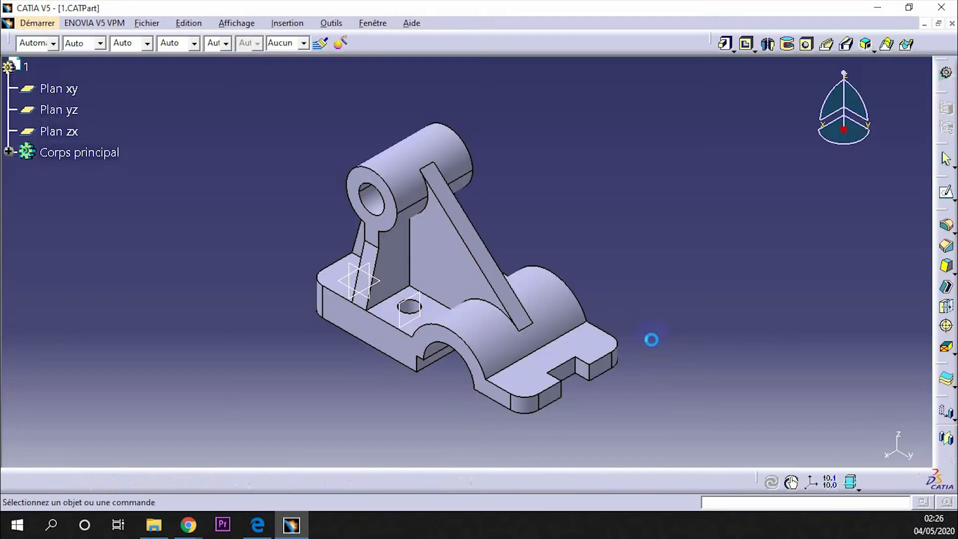
left_click(952, 23)
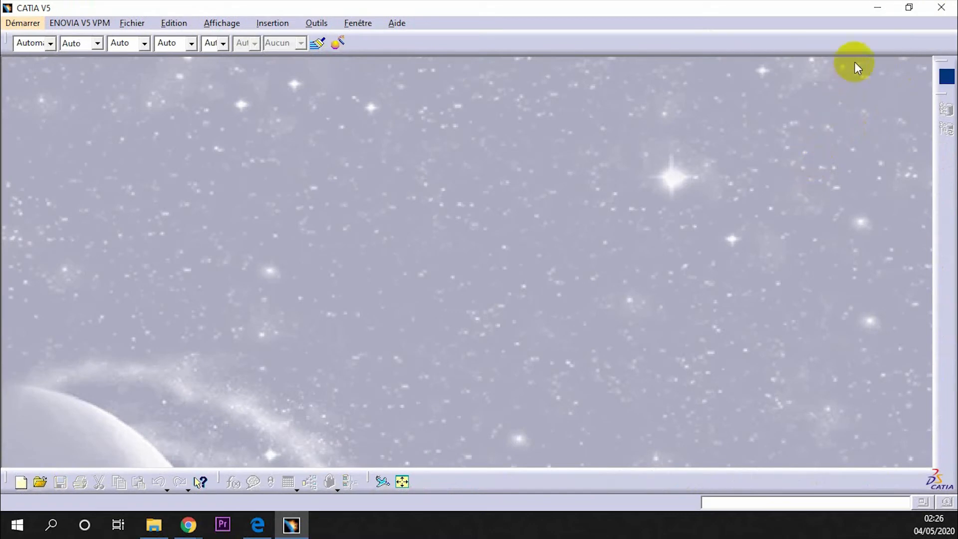
Step: Shrink and move the CATIA window to uncover the desktop, and open the folder pièce 1 Support beside it
left_click(909, 8)
left_click_drag(586, 117, 730, 313)
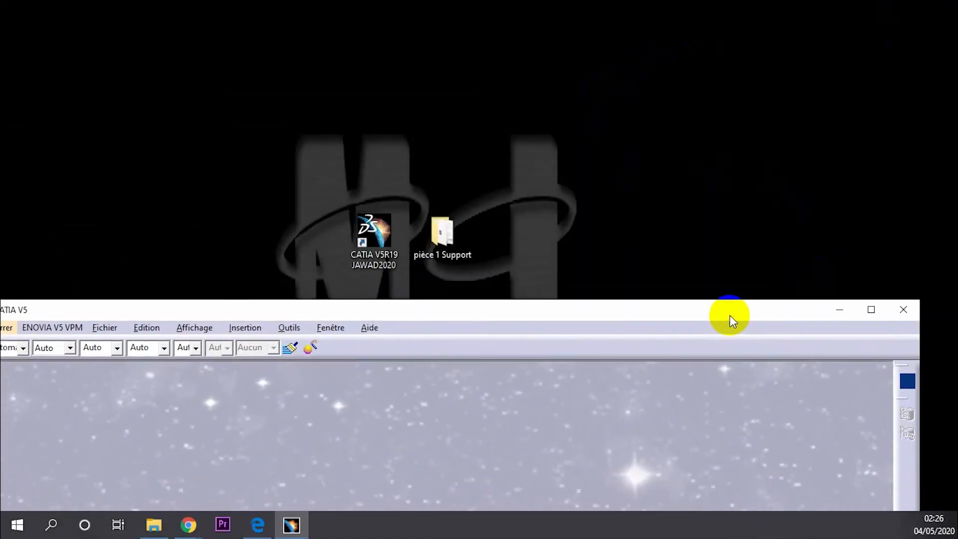
left_click(461, 229)
double_click(459, 228)
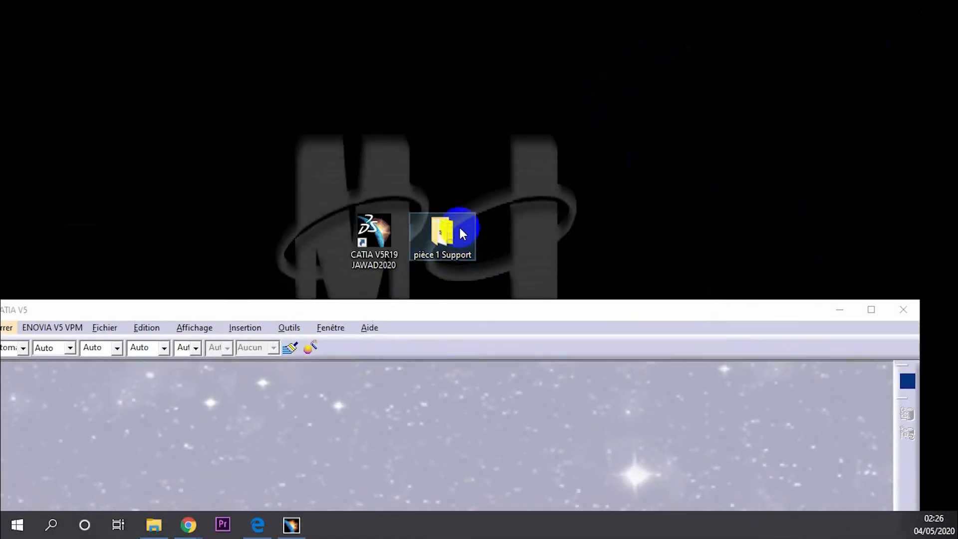
left_click_drag(957, 150, 674, 5)
left_click_drag(541, 17, 569, 92)
left_click_drag(431, 91, 292, 28)
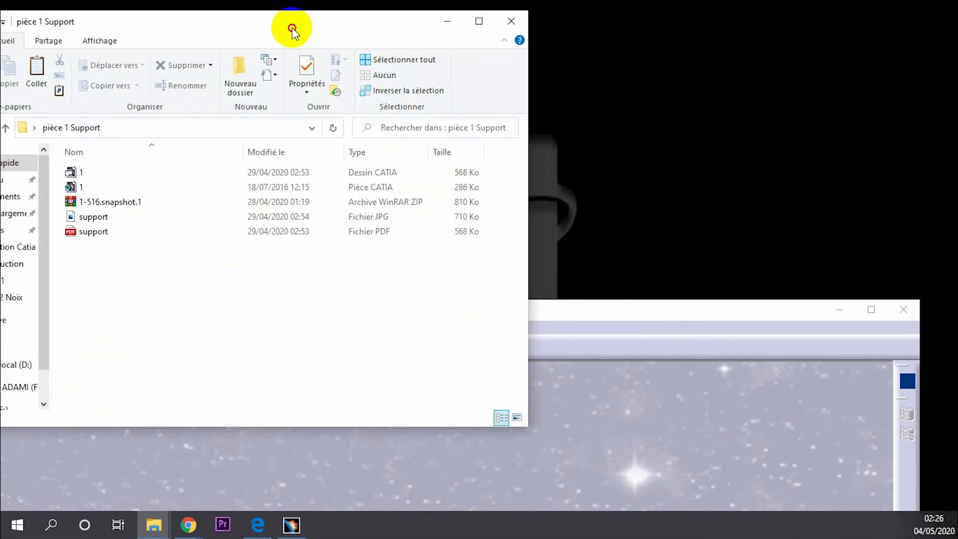
Step: Load the CATIA part file 1 from the folder by dropping it onto the CATIA work area, and maximize the CATIA window
left_click_drag(88, 183, 518, 232)
left_click(90, 188)
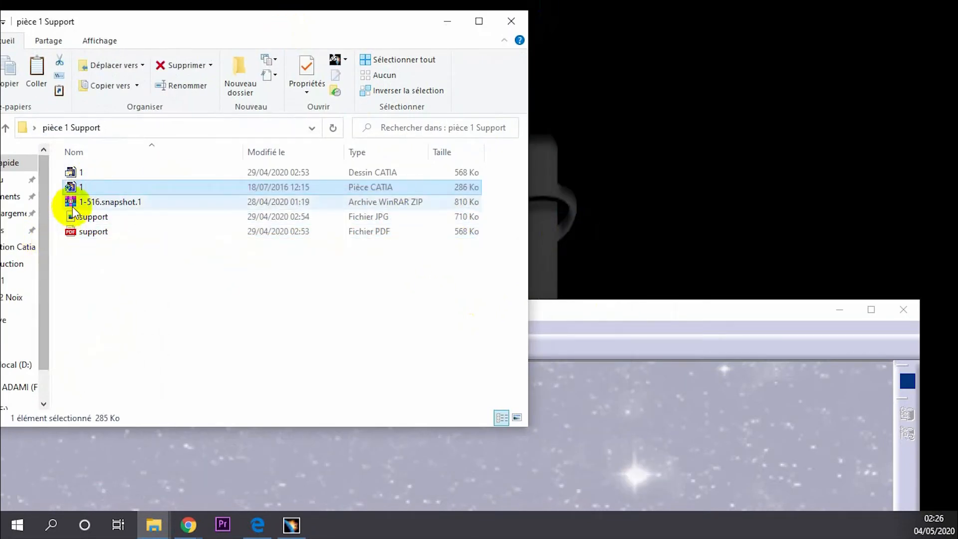
left_click_drag(85, 186, 629, 362)
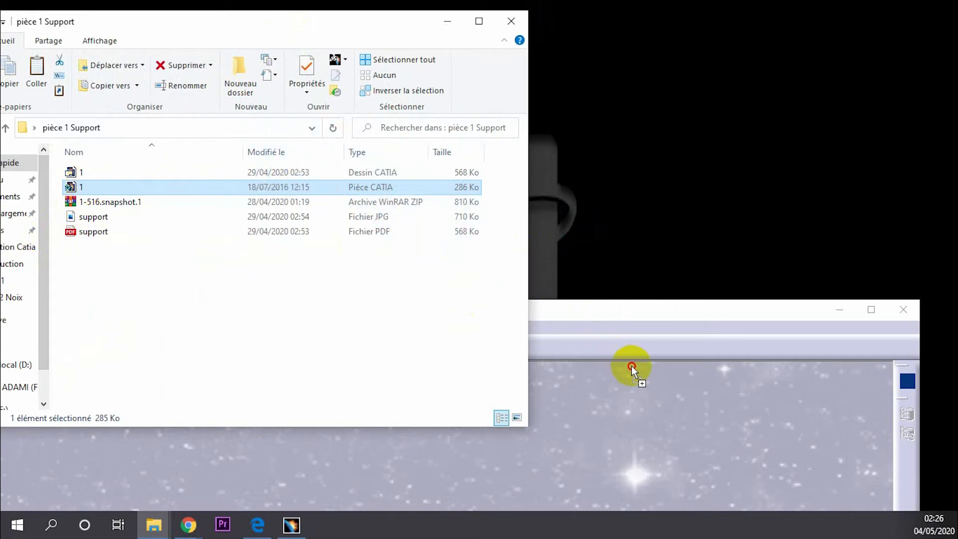
left_click_drag(639, 420, 690, 416)
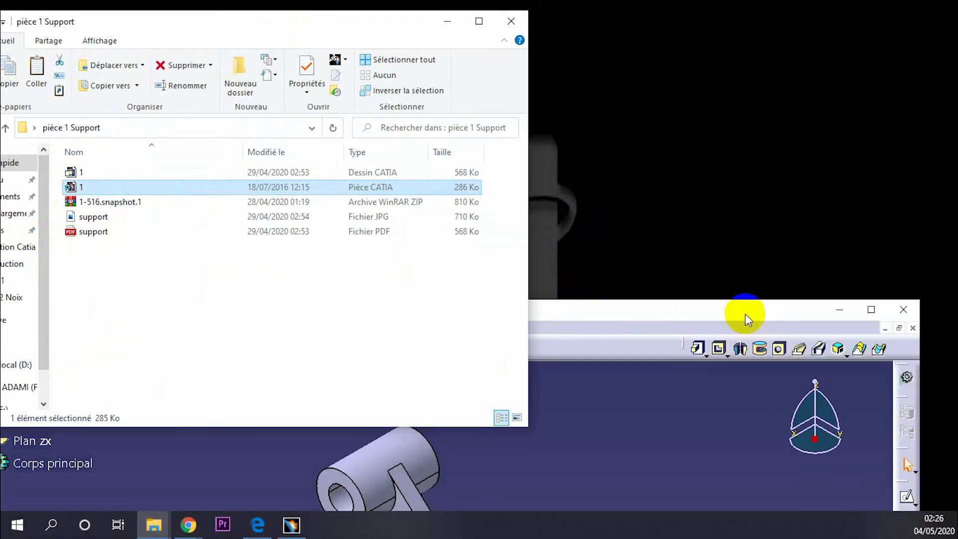
double_click(745, 310)
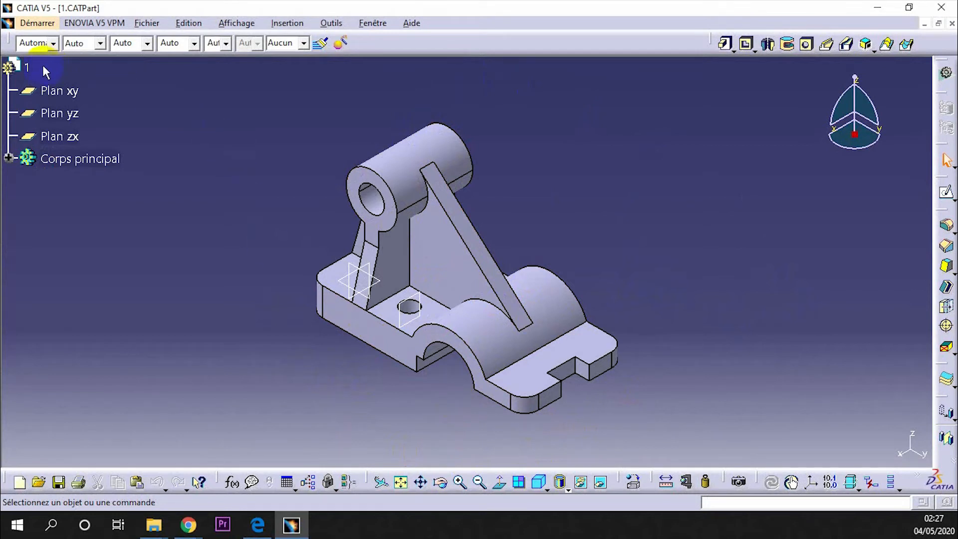
Step: Highlight the xy, yz and zx reference planes in the specification tree to locate them on the part from two orientations
left_click(77, 97)
left_click(72, 113)
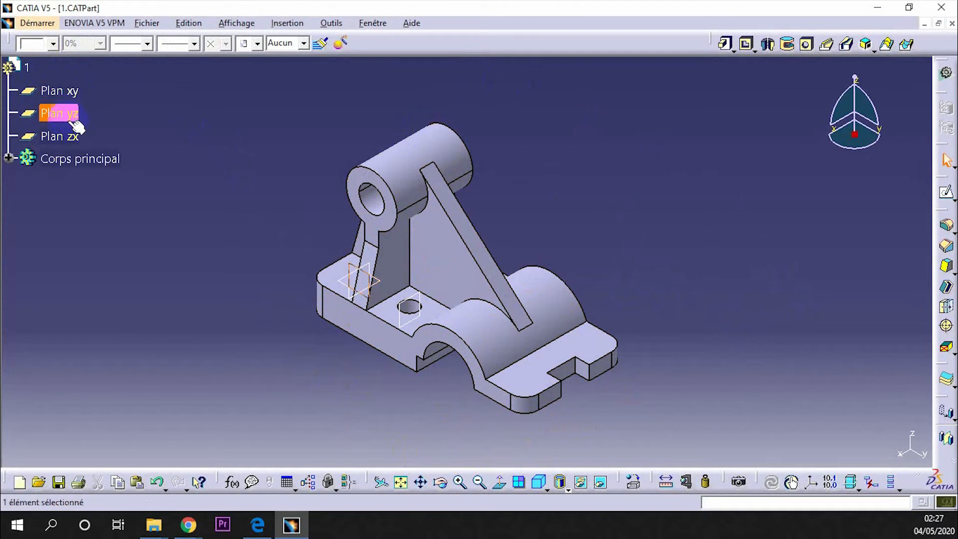
left_click(65, 136)
left_click(59, 90)
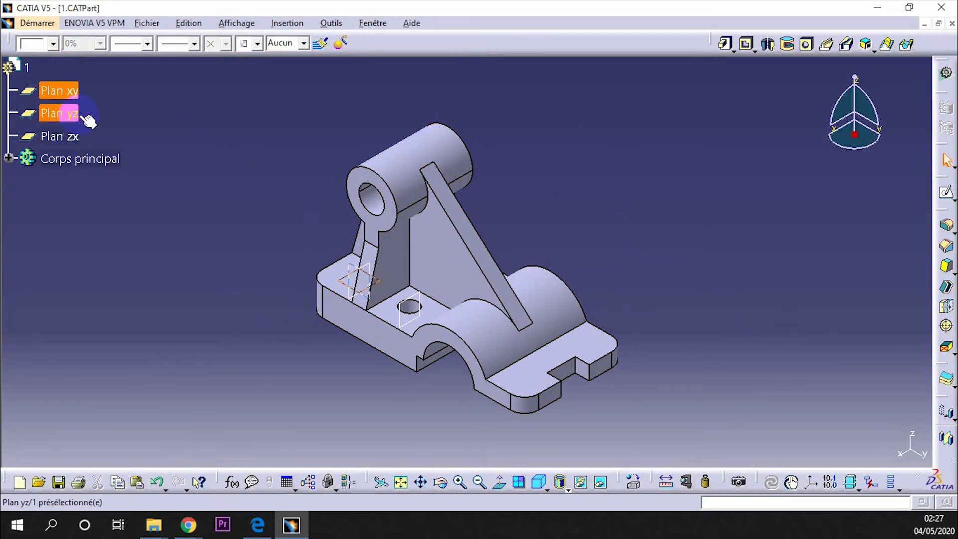
left_click(76, 136, "ctrl")
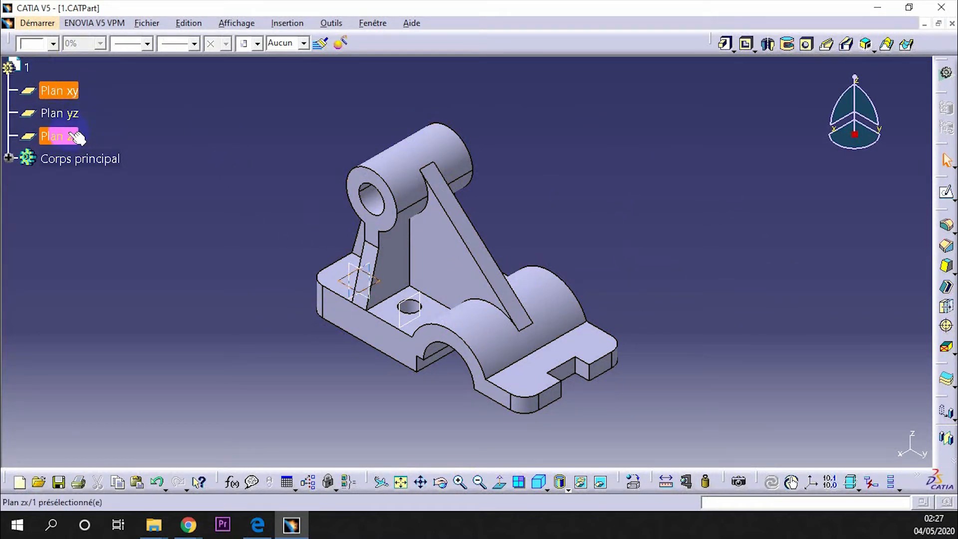
middle_click_drag(229, 240, 391, 332)
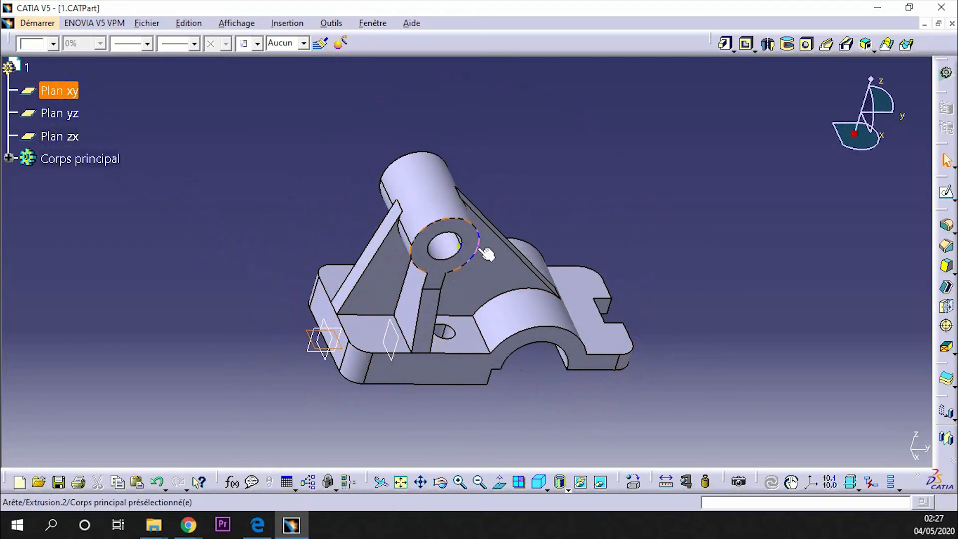
left_click(67, 136)
left_click(64, 113)
left_click(58, 91)
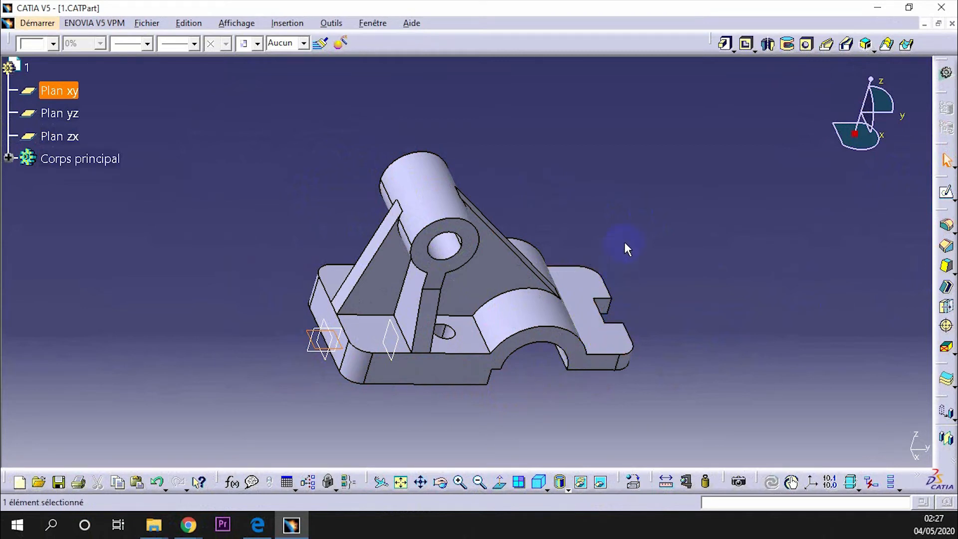
Step: Pan the part out of view and bring it back with the fit-all view command
mouse_move(627, 241)
middle_mouse_down()
mouse_move(599, 242)
mouse_move(552, 268)
mouse_move(663, 246)
mouse_move(529, 244)
mouse_move(688, 248)
mouse_move(691, 235)
mouse_move(548, 251)
mouse_move(610, 156)
mouse_move(616, 197)
mouse_move(629, 164)
mouse_move(624, 226)
middle_mouse_up()
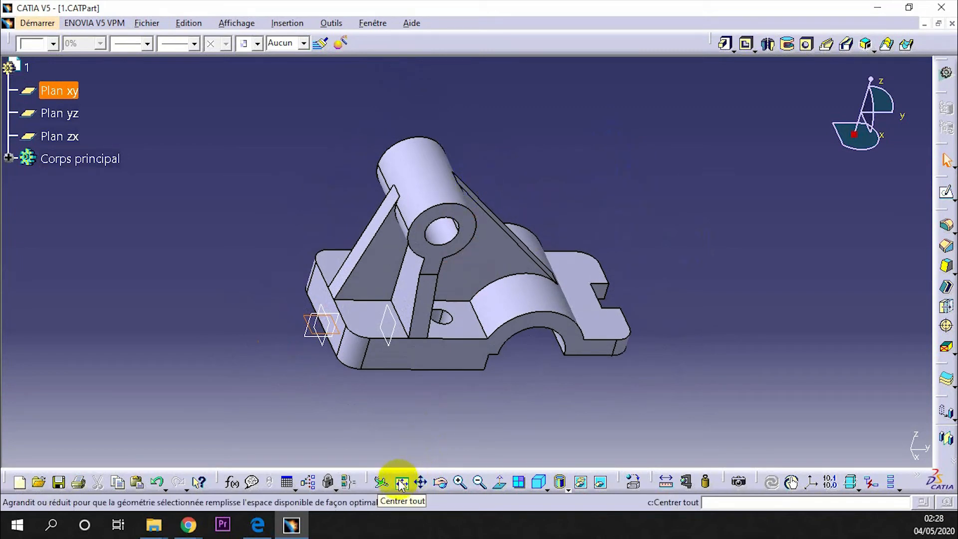
mouse_move(416, 178)
middle_mouse_down()
mouse_move(385, 425)
mouse_move(396, 536)
middle_mouse_up()
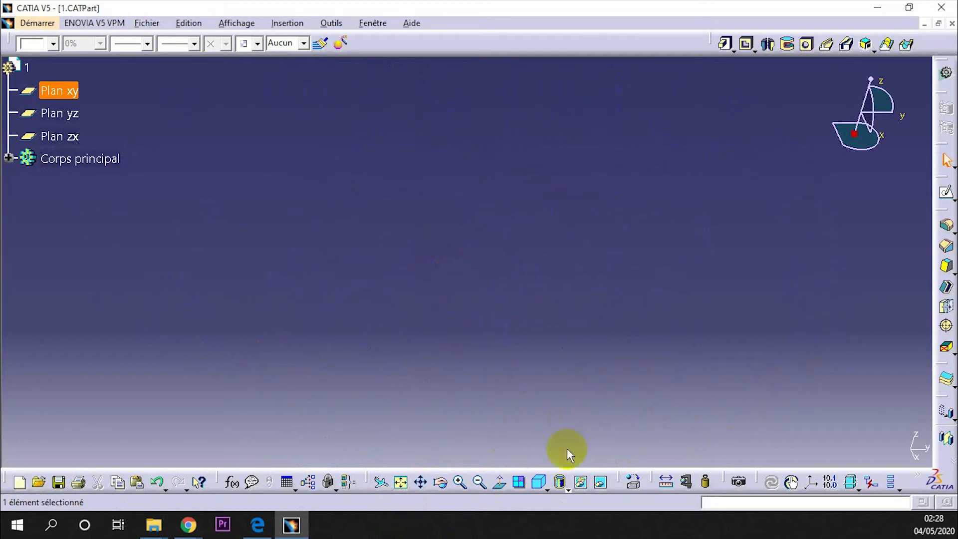
left_click(402, 482)
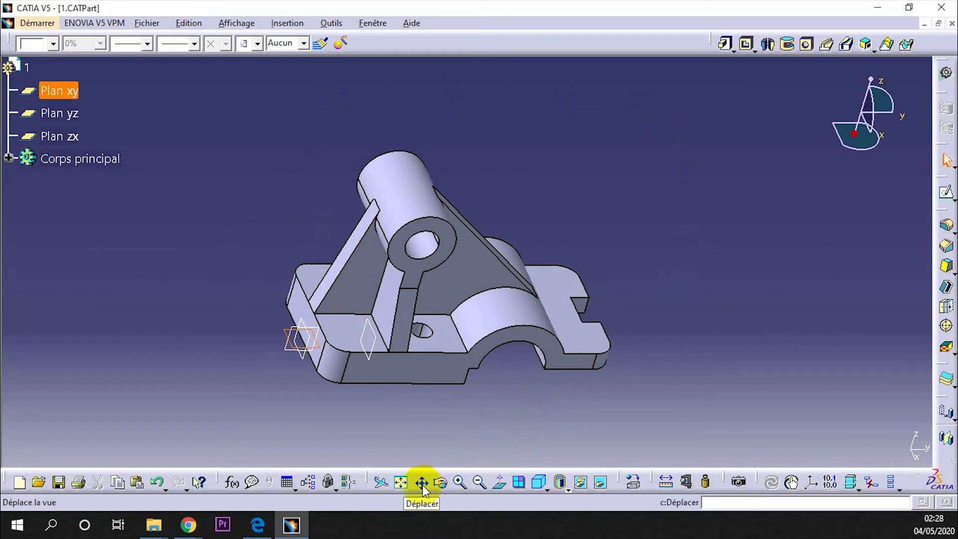
Step: Pan the part across the work area and back, and zoom it slightly out and in
left_click(573, 343)
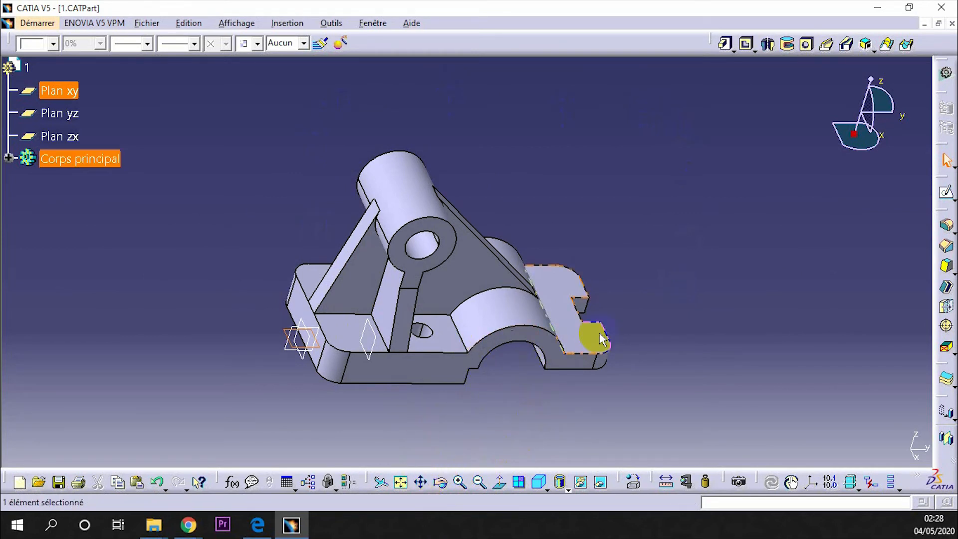
middle_click_drag(427, 280, 367, 273)
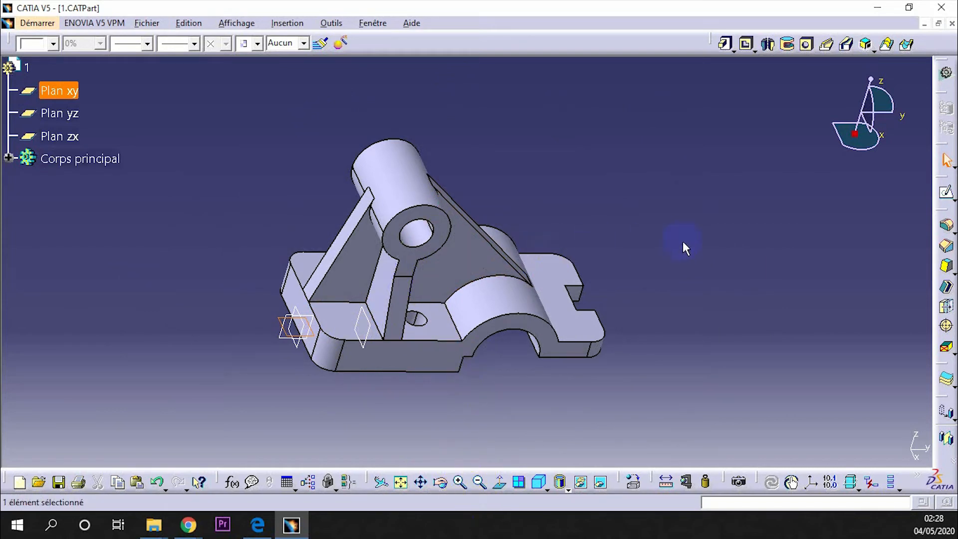
middle_click_drag(629, 243, 654, 250)
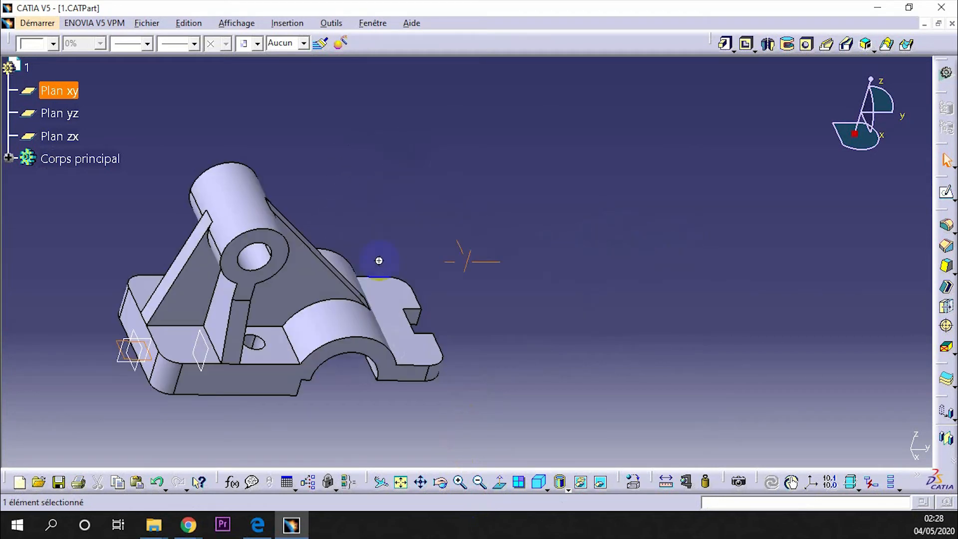
middle_click_drag(379, 261, 581, 269)
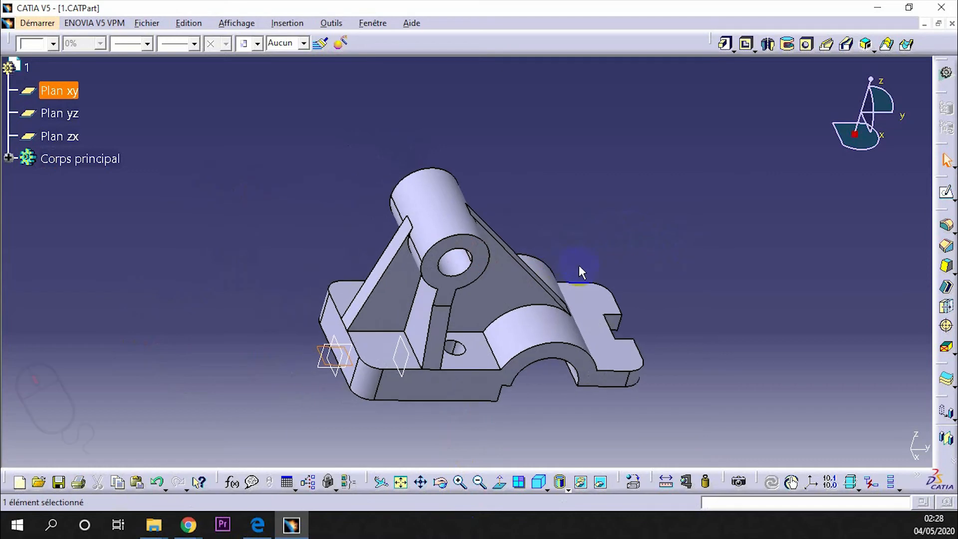
middle_click_drag(520, 240, 521, 259)
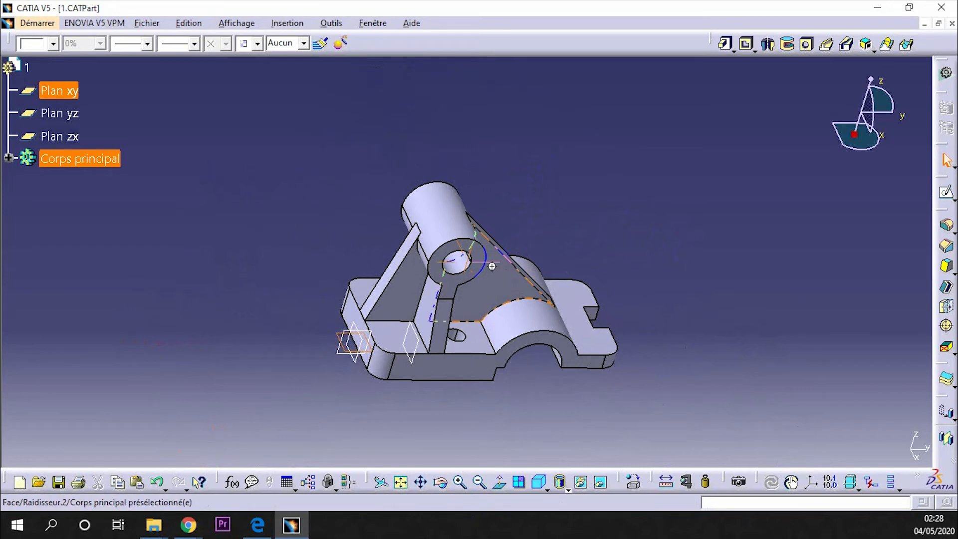
mouse_move(491, 267)
middle_mouse_down()
mouse_move(514, 167)
mouse_move(521, 244)
mouse_move(530, 190)
mouse_move(529, 272)
mouse_move(532, 219)
mouse_move(529, 233)
mouse_move(514, 210)
mouse_move(508, 265)
middle_mouse_up()
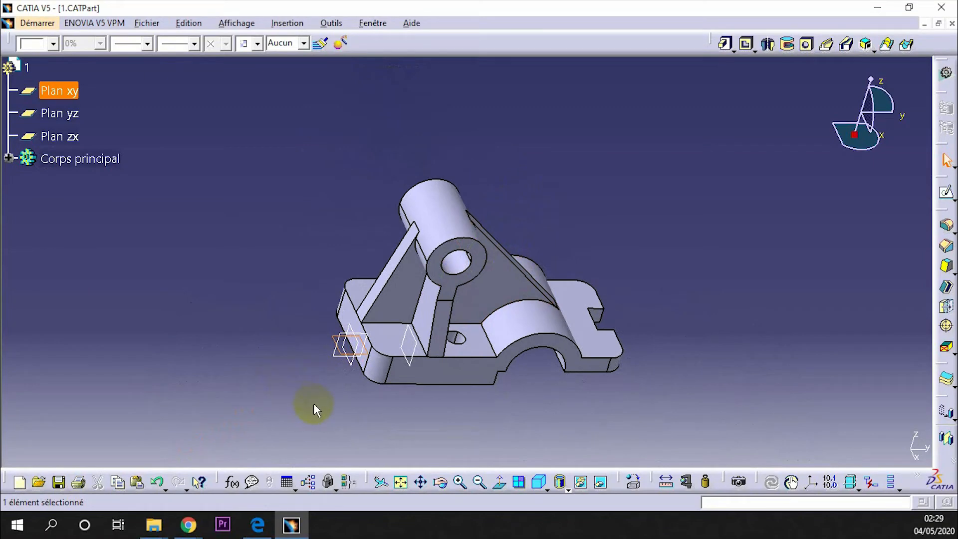
Step: Rotate the part to examine it from above and from its bored front side
middle_click_drag(303, 406, 239, 259)
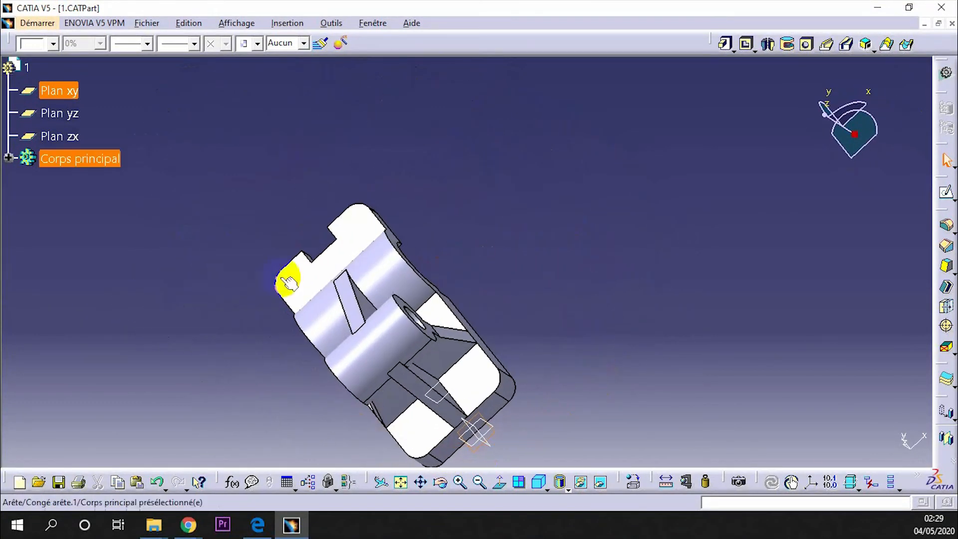
middle_click_drag(366, 301, 289, 284)
middle_click_drag(531, 368, 497, 296)
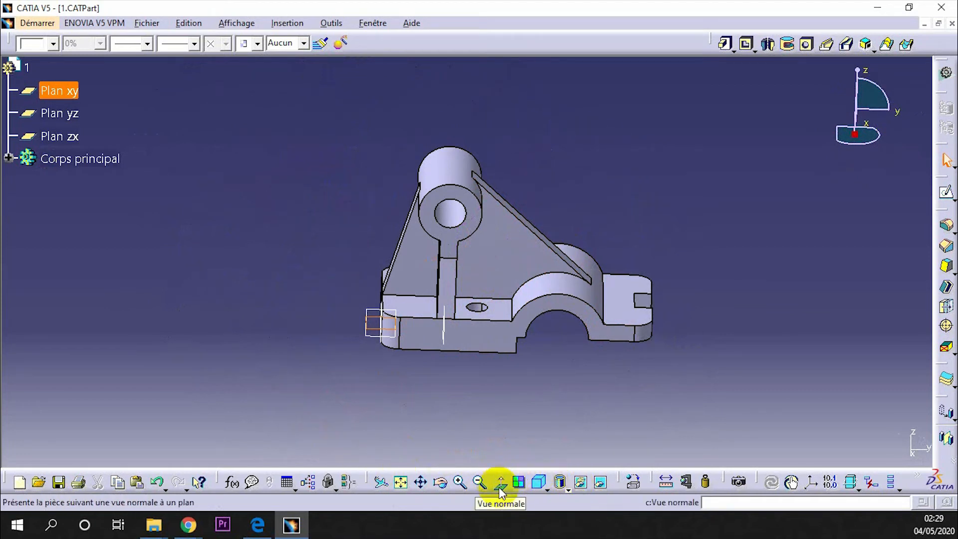
Step: Orient the view normal to the large triangular rib's side face, and rotate the part back to an angled view
left_click(491, 281)
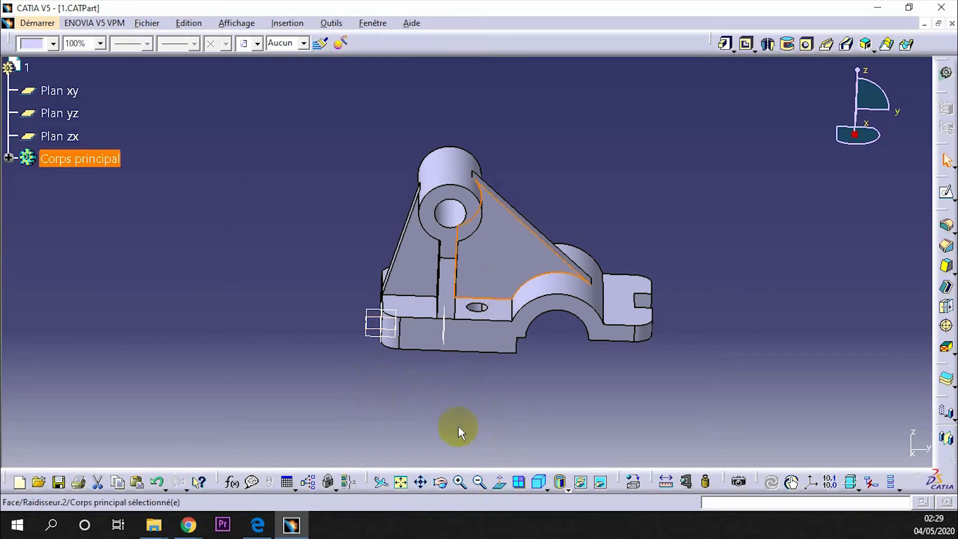
middle_click_drag(494, 281, 407, 356)
left_click(517, 219)
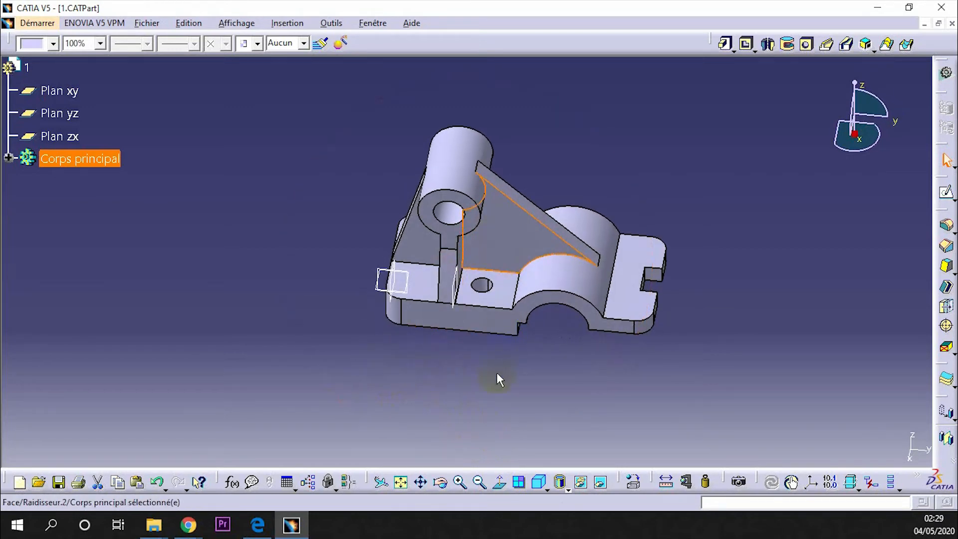
left_click(502, 482)
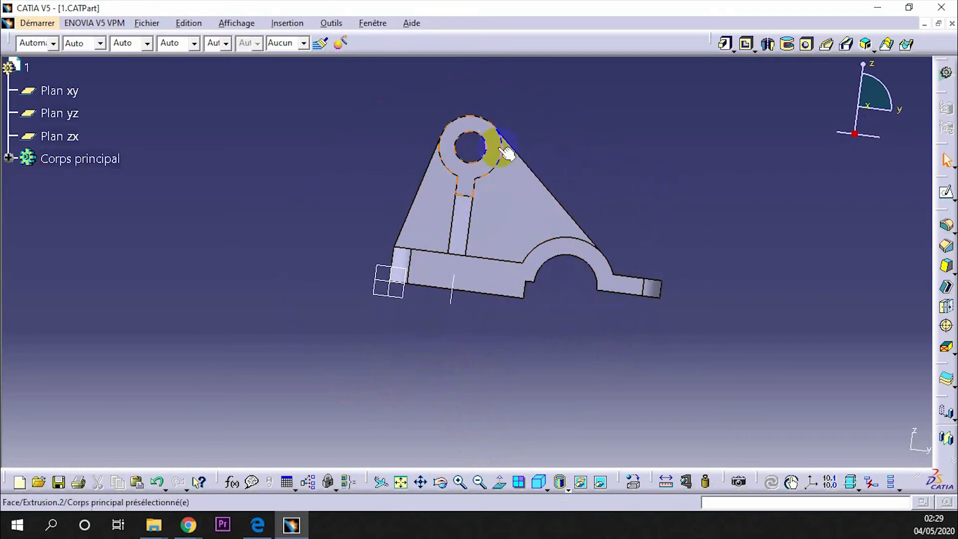
middle_click_drag(514, 200, 492, 286)
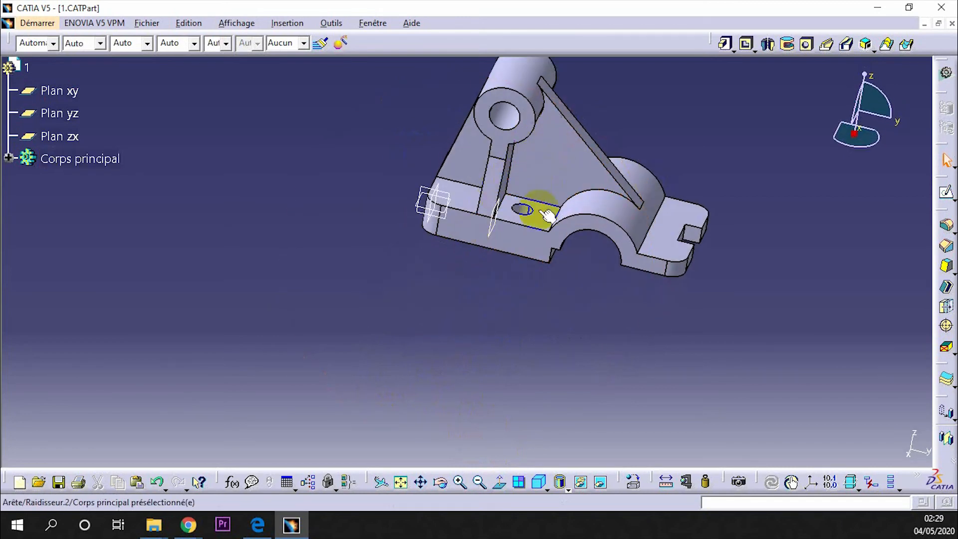
Step: Split the display into multiple views, rotate the part separately in them, and return to a single view
left_click(522, 483)
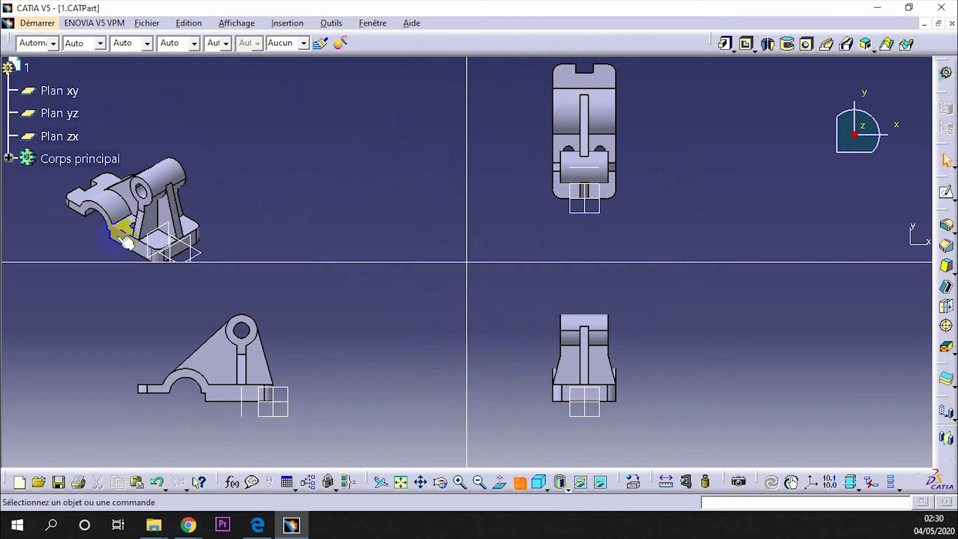
middle_click_drag(197, 203, 284, 117)
middle_click_drag(596, 177, 724, 206)
middle_click_drag(671, 351, 719, 387)
middle_click_drag(270, 372, 306, 342)
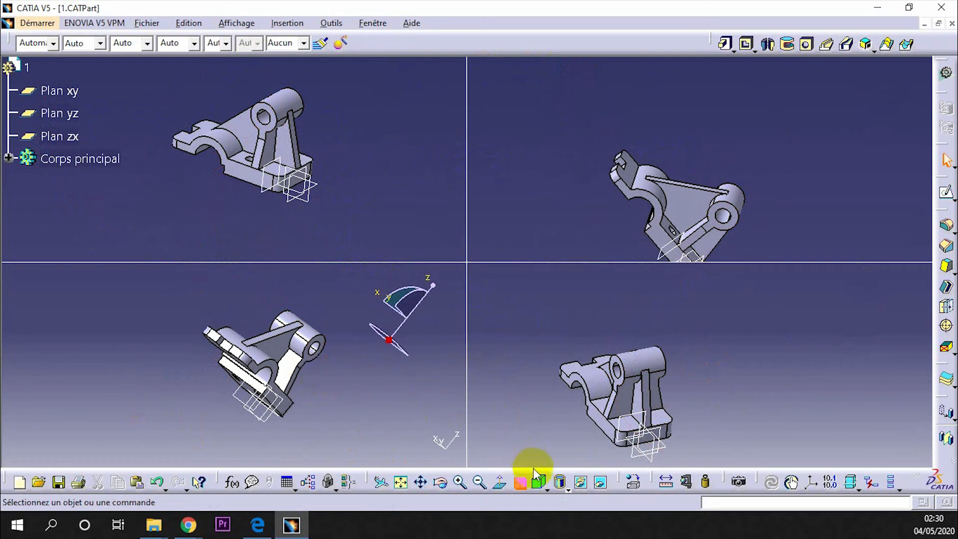
left_click(523, 488)
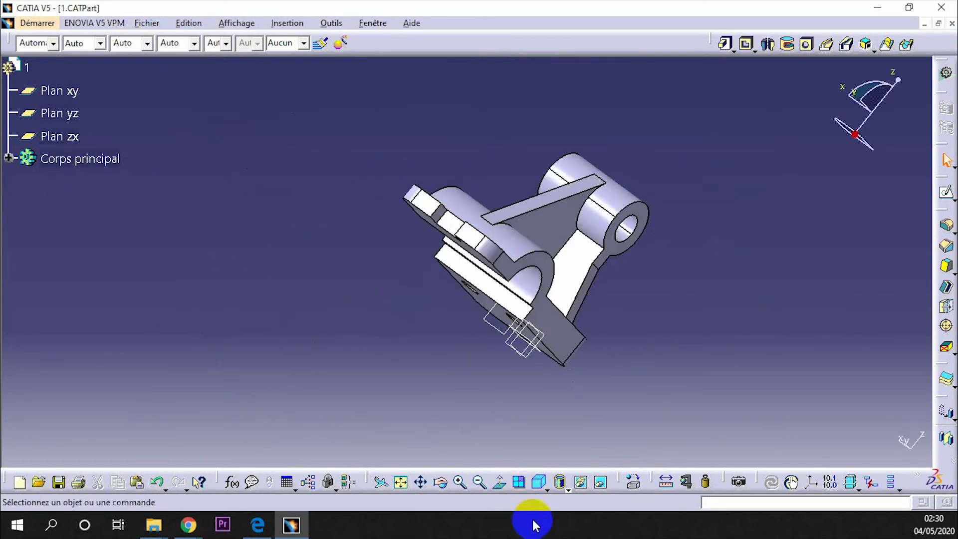
Step: Show the part in the standard isometric view and in the standard top view
left_click(546, 489)
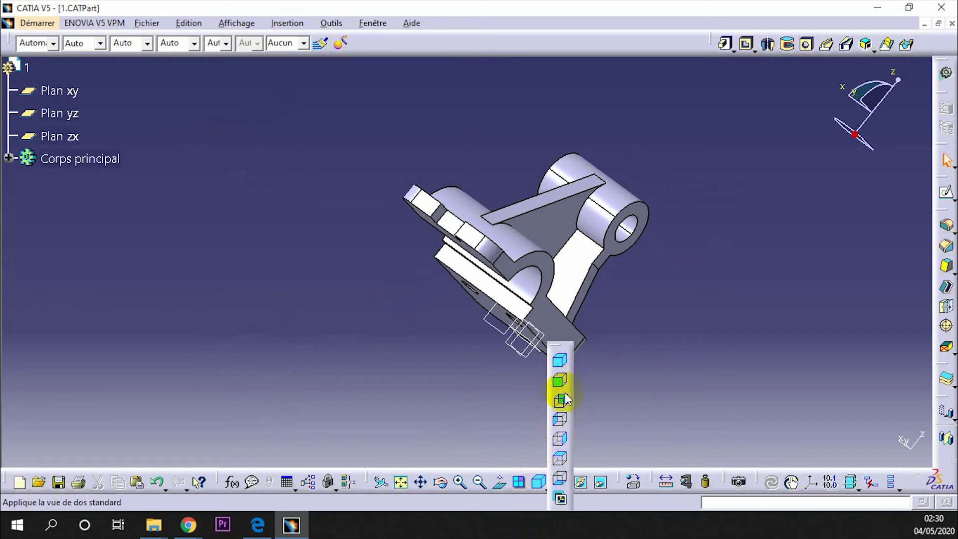
left_click(563, 369)
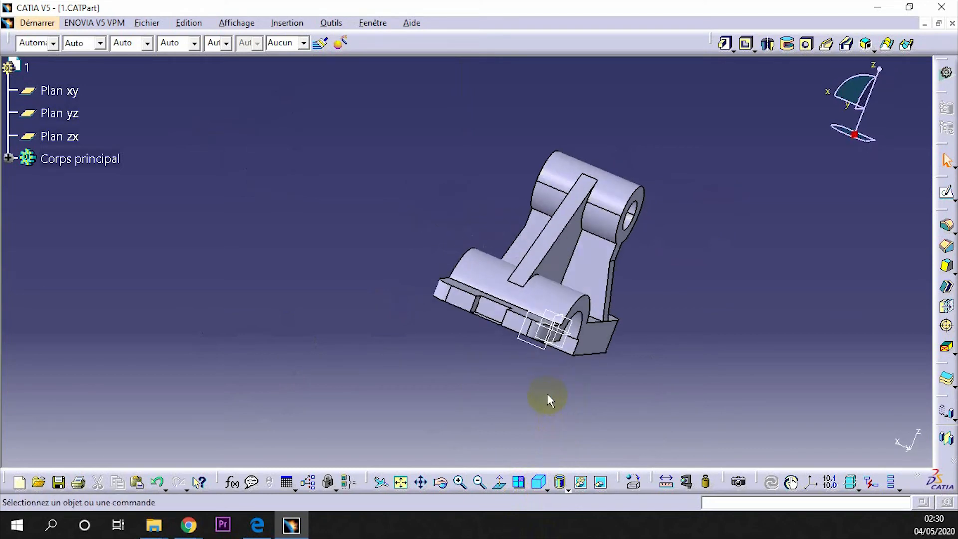
left_click(546, 489)
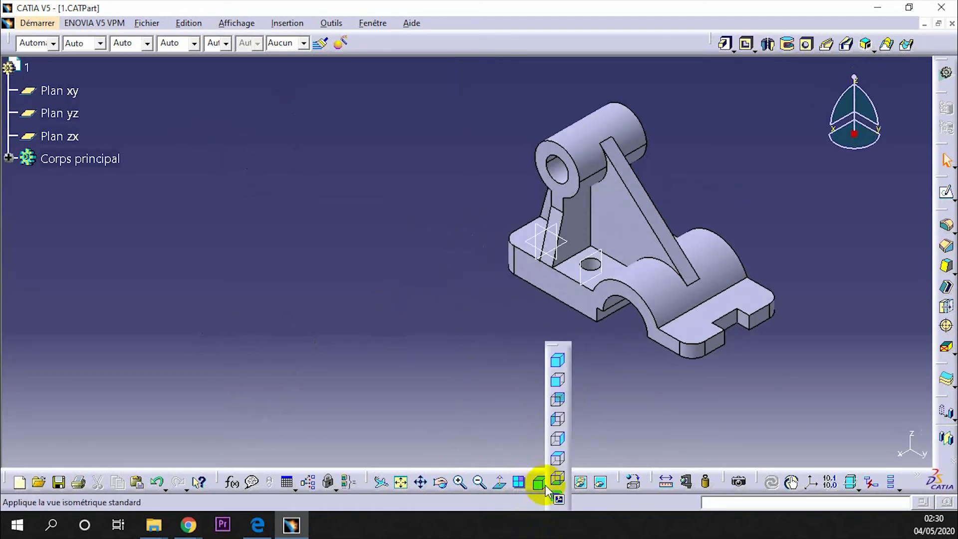
left_click(564, 457)
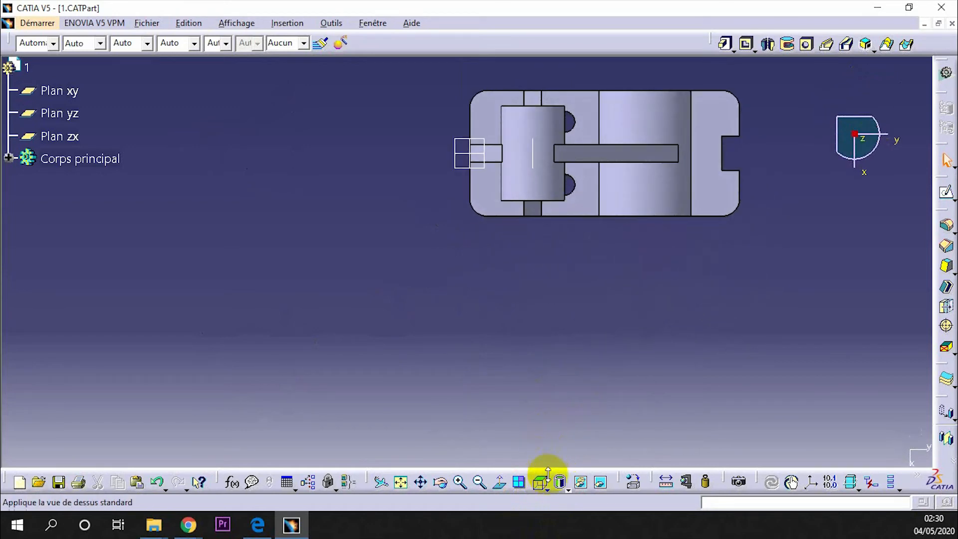
left_click(549, 488)
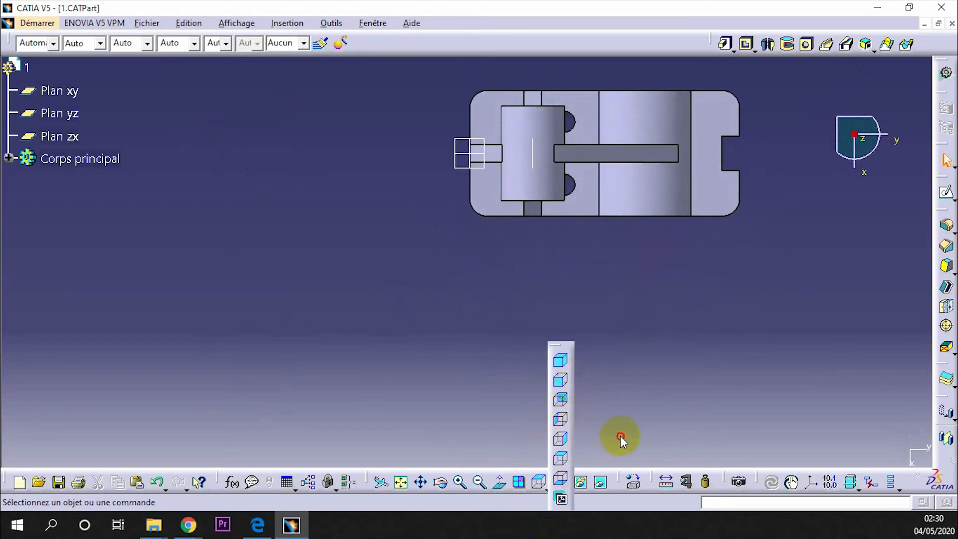
Step: Rotate the part to an angled view, display it shaded without edges, and restore shading with edges
left_click(560, 483)
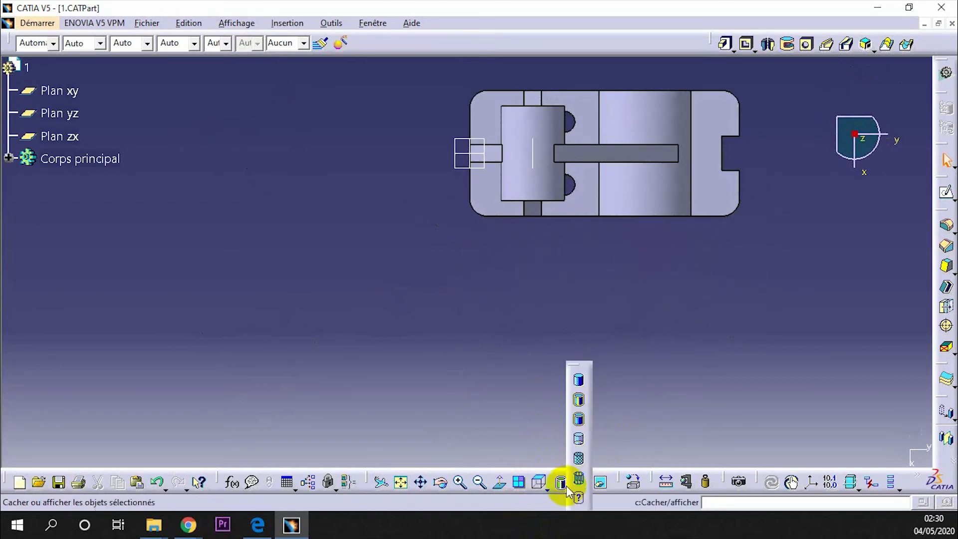
left_click(578, 401)
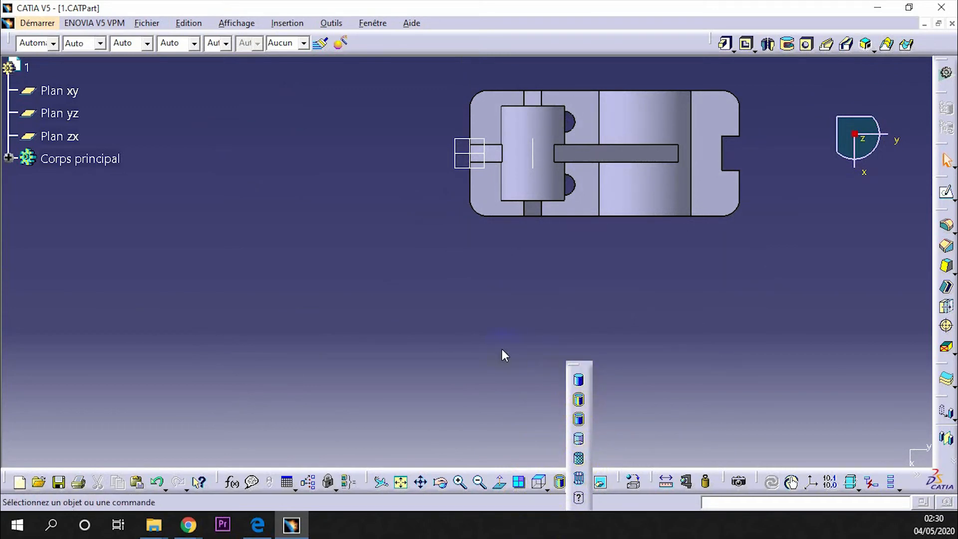
left_click(701, 346)
middle_click_drag(513, 287, 541, 352)
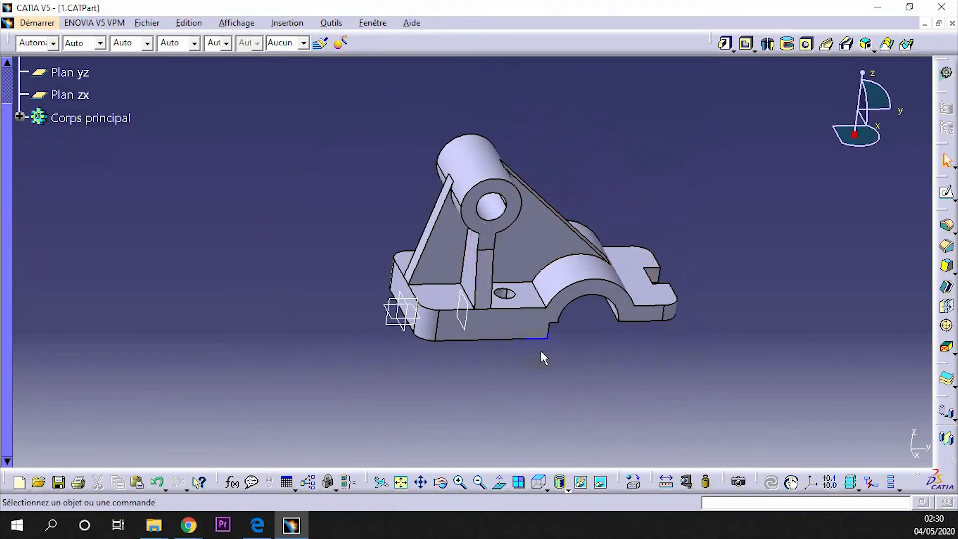
left_click(565, 486)
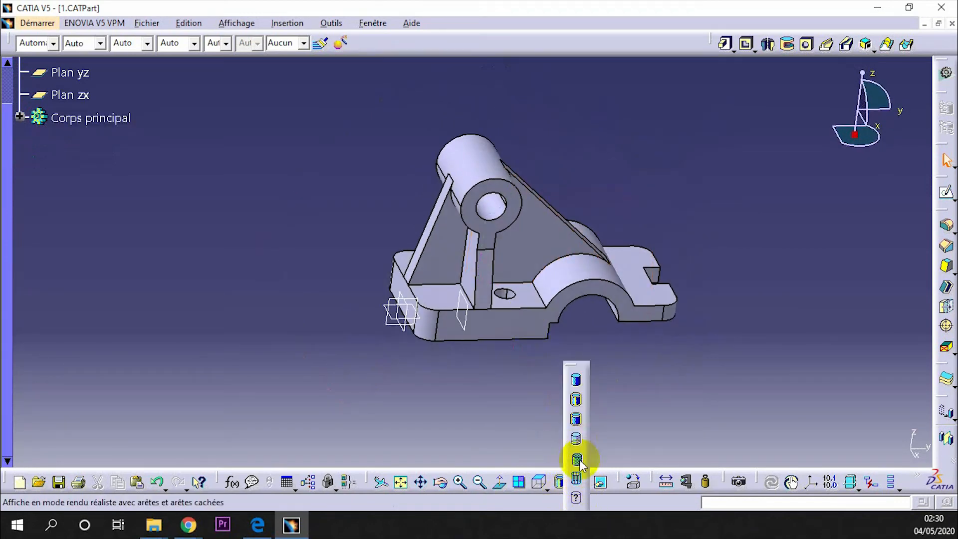
left_click(572, 382)
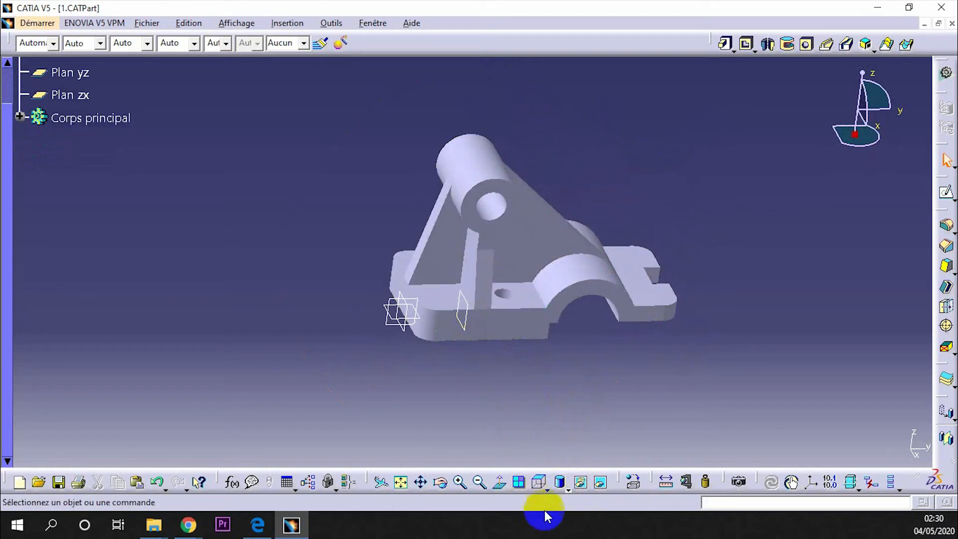
left_click(564, 488)
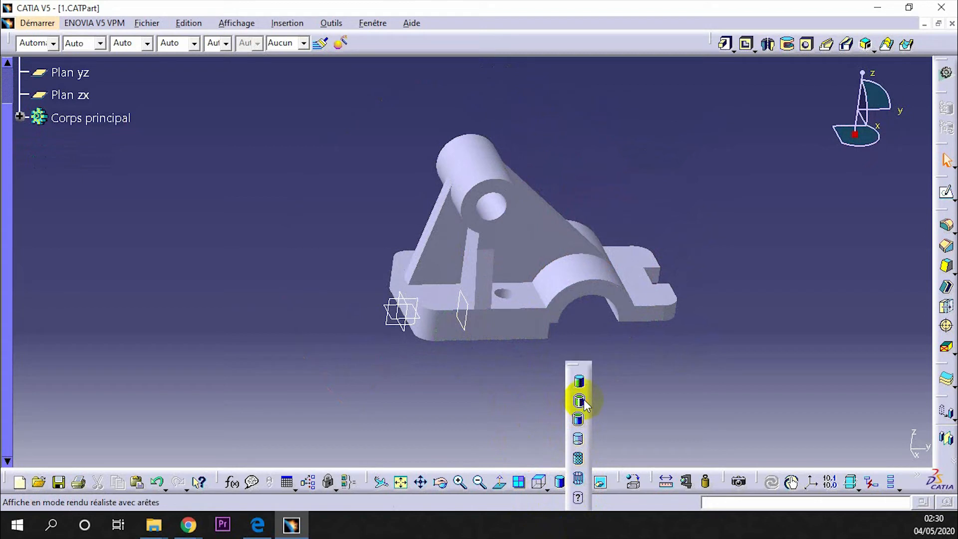
left_click(580, 402)
Step: Display the part shaded with edges and hidden edges, and restore shading without the hidden edges
left_click(561, 485)
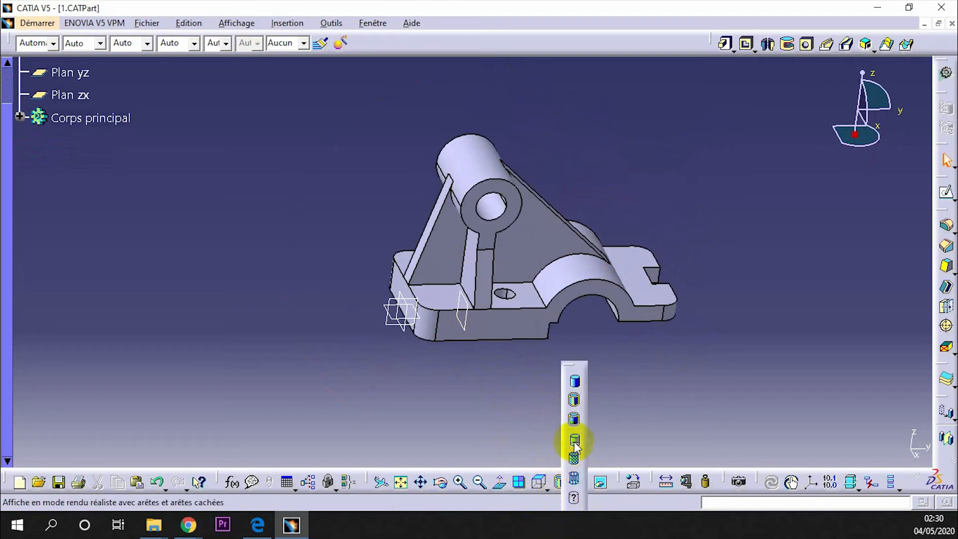
left_click(576, 440)
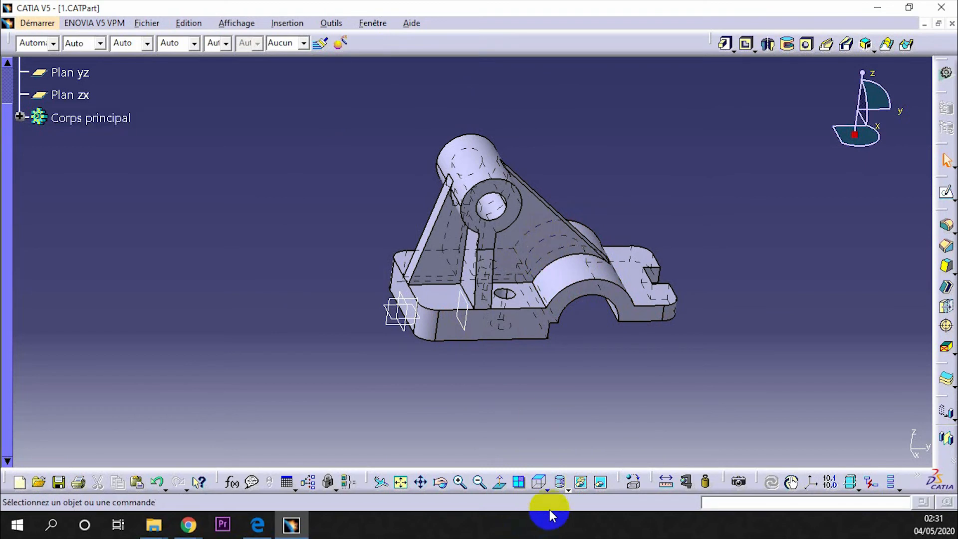
left_click(561, 485)
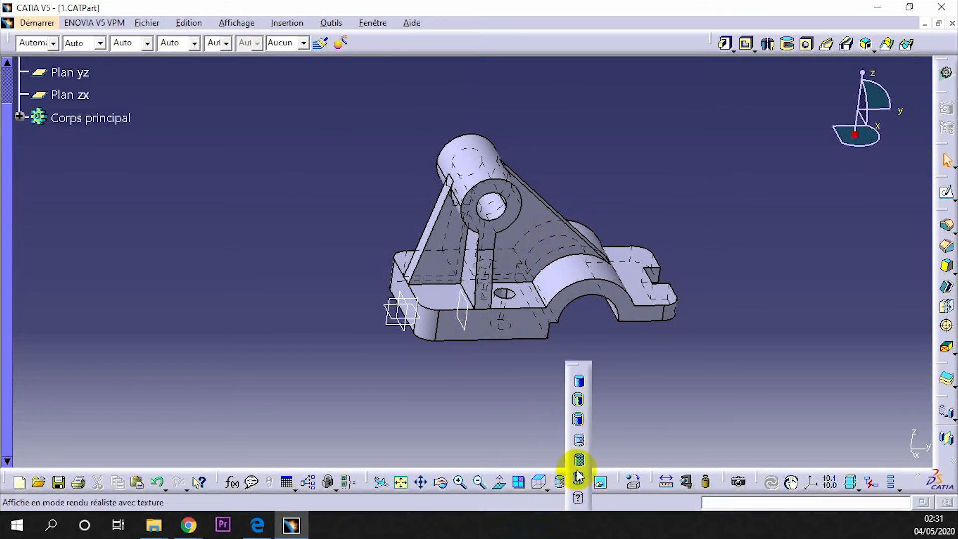
left_click(575, 412)
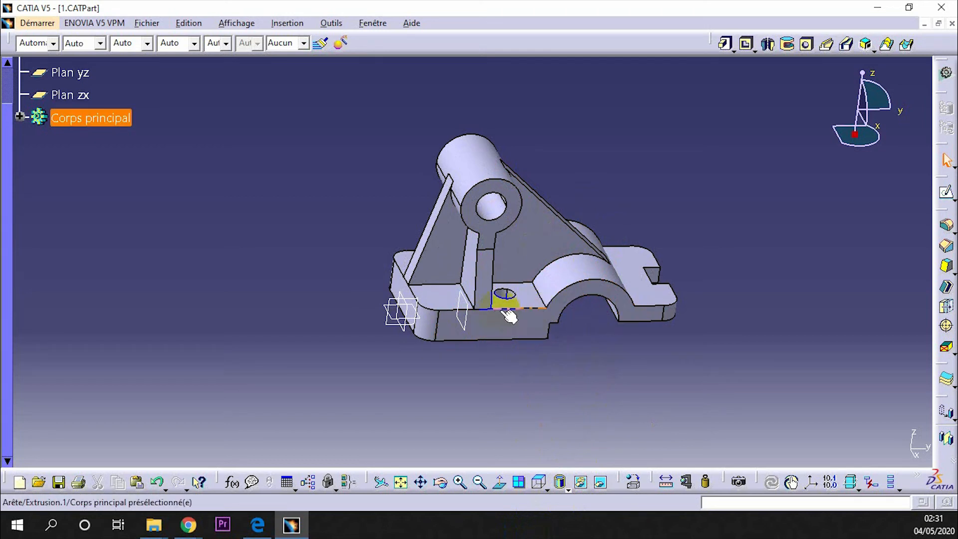
Step: Hide the solid part with the Hide/Show command (Cacher/afficher), leaving only the planes displayed
left_click(583, 483)
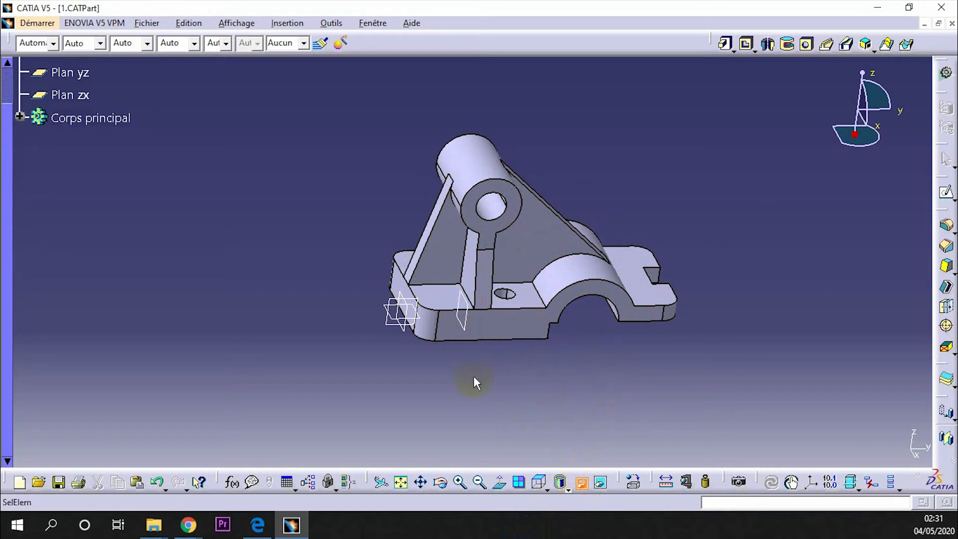
left_click(190, 214)
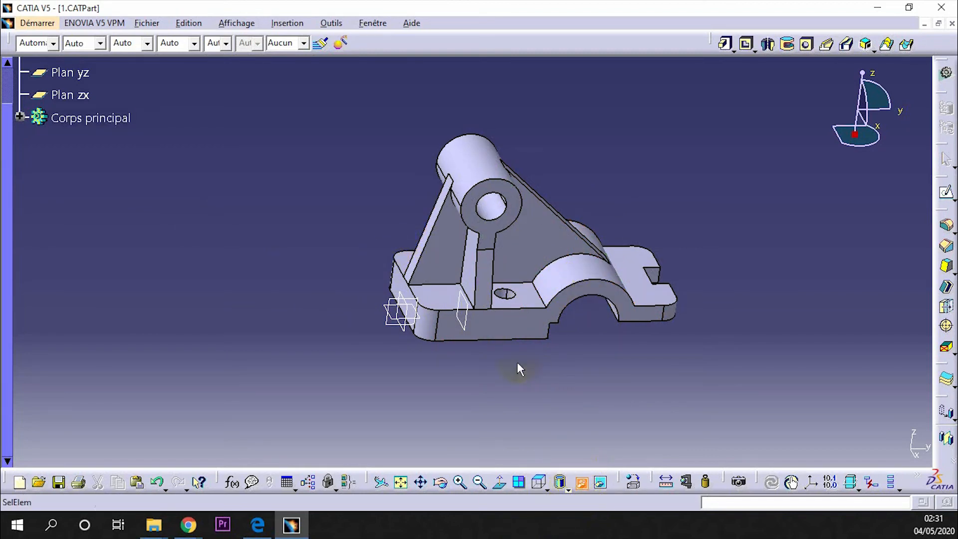
left_click(601, 487)
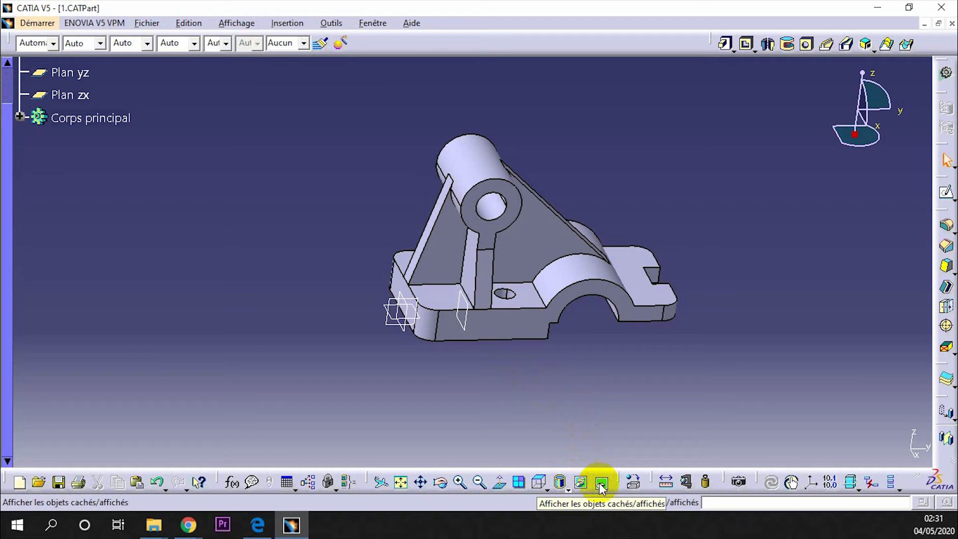
right_click(556, 270)
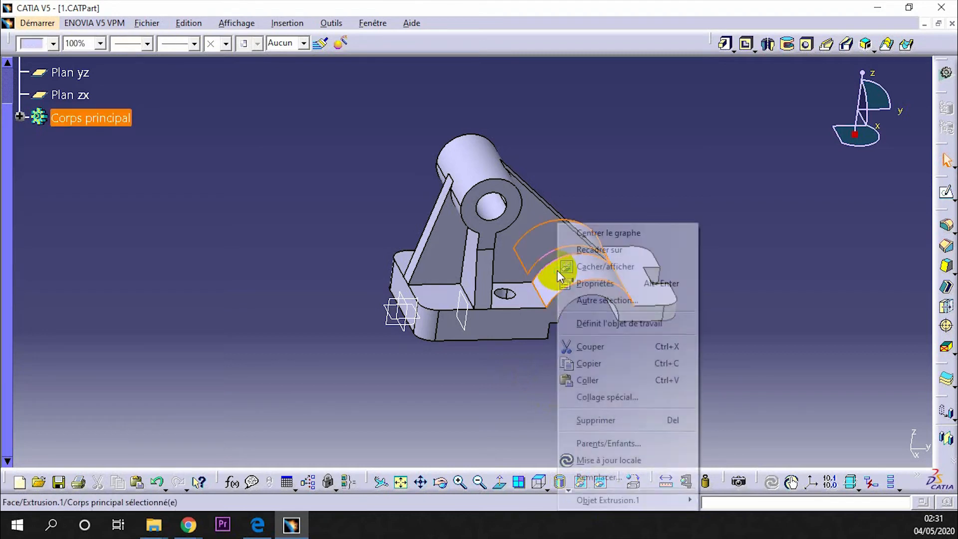
left_click(589, 269)
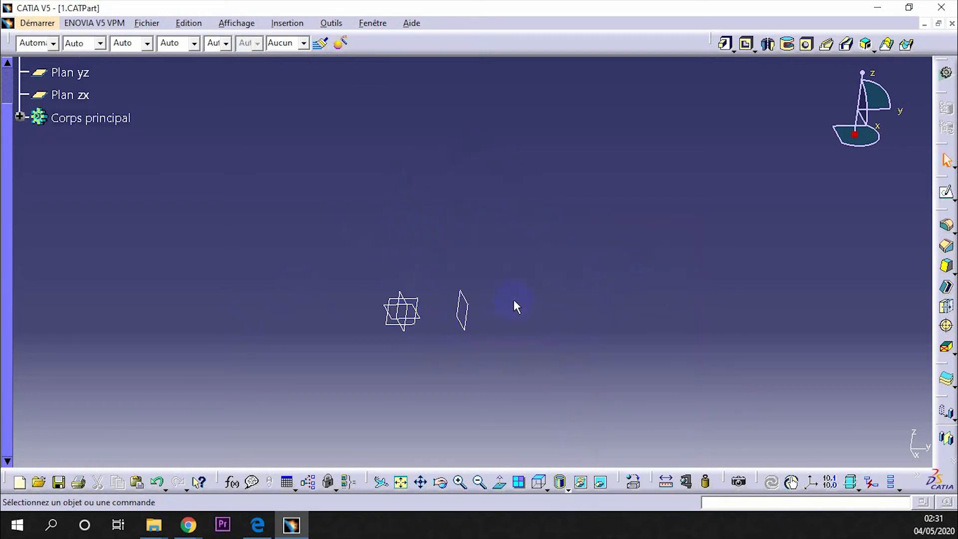
Step: Switch to the hidden-objects space, send the solid part back to the visible space, and return there
left_click(602, 484)
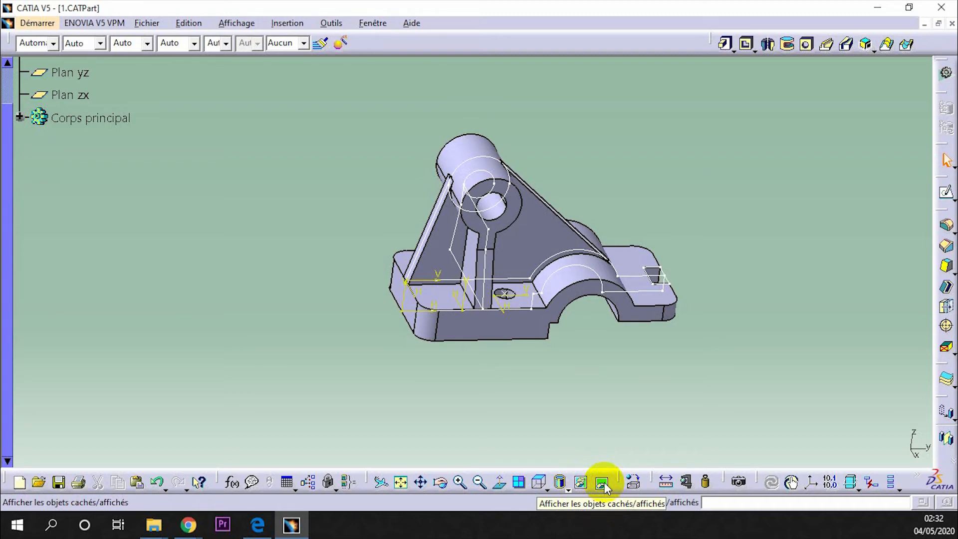
right_click(538, 223)
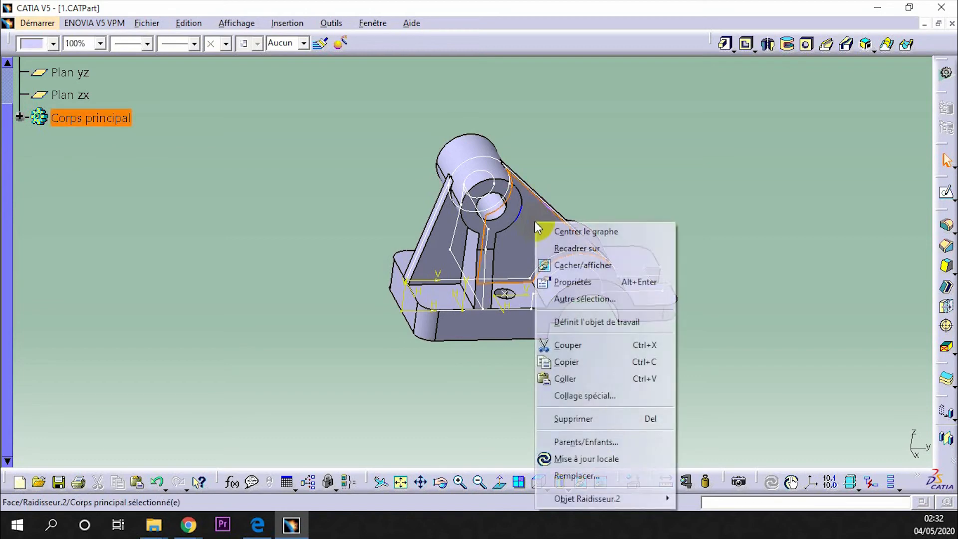
left_click(566, 267)
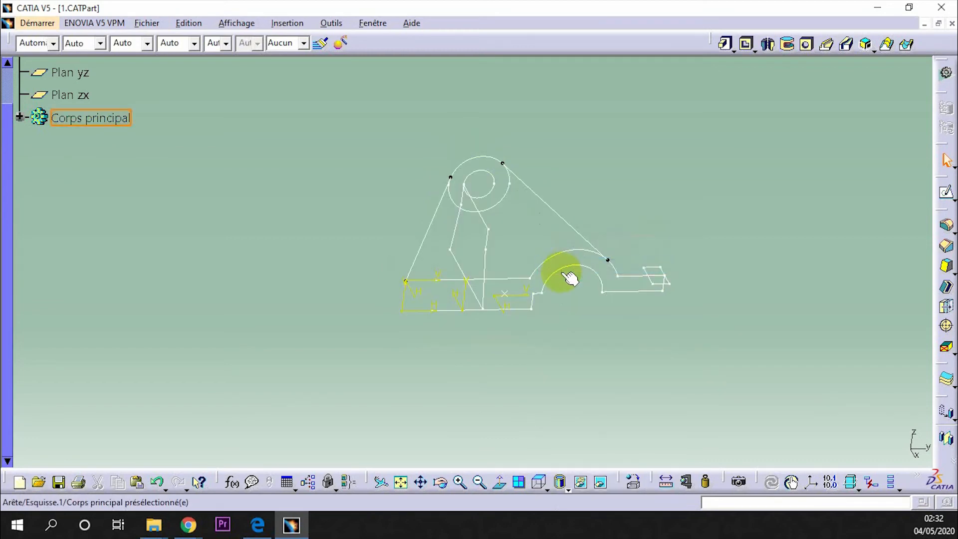
left_click(604, 488)
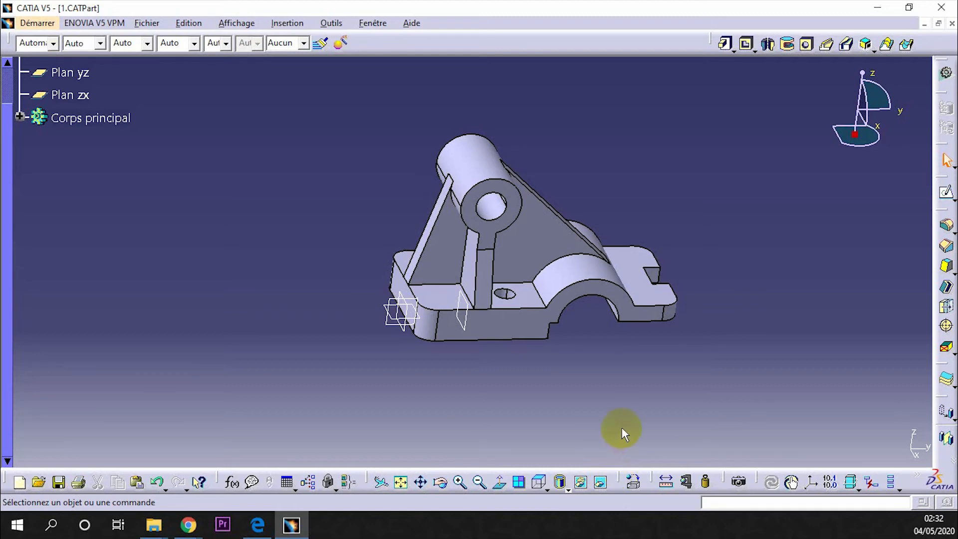
Step: Rotate the part, expand Corps principal in the specification tree to view its features, and collapse it again
middle_click_drag(704, 315, 534, 251)
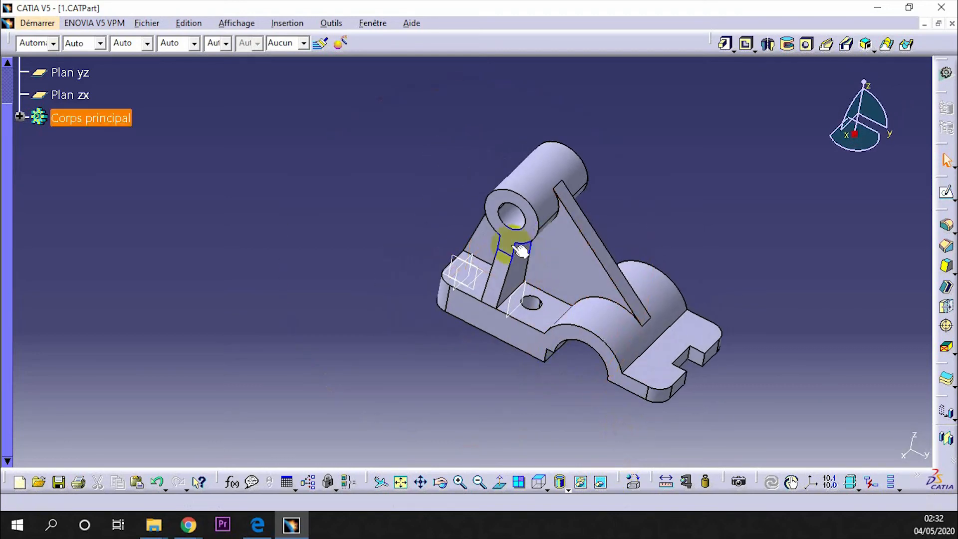
left_click(22, 118)
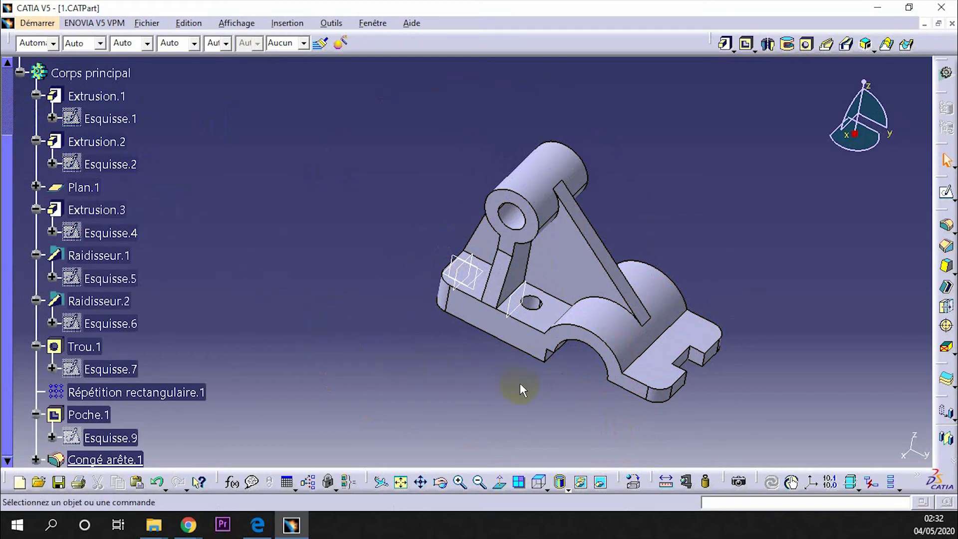
left_click(7, 63)
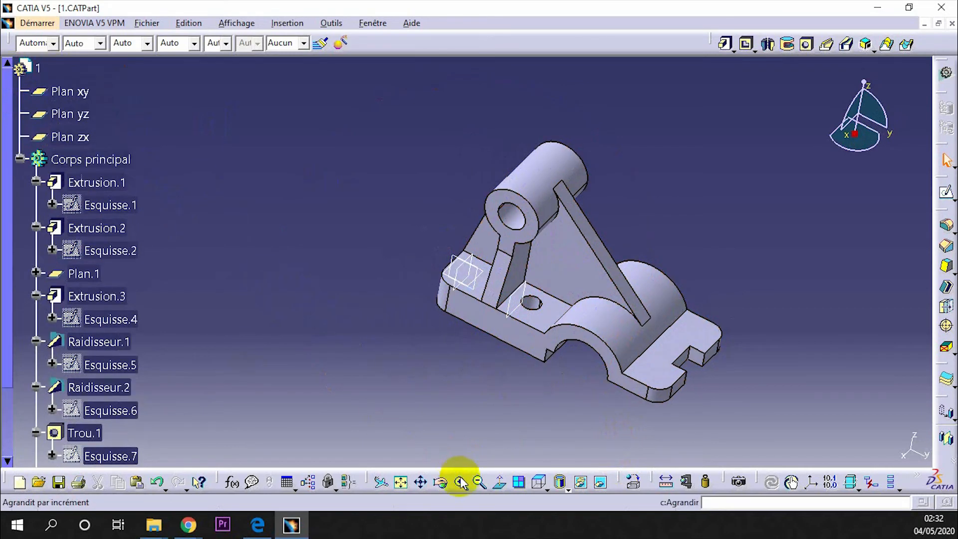
left_click(19, 160)
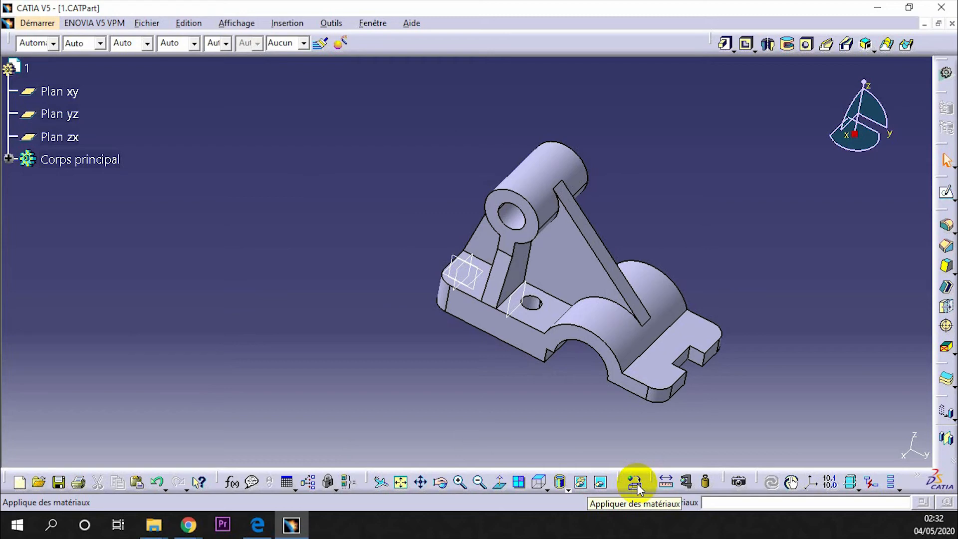
Step: Measure the base's upper front edge and the front arc of the arch's underside with Measure Item (Mesure d'entités)
left_click(668, 482)
left_click(501, 338)
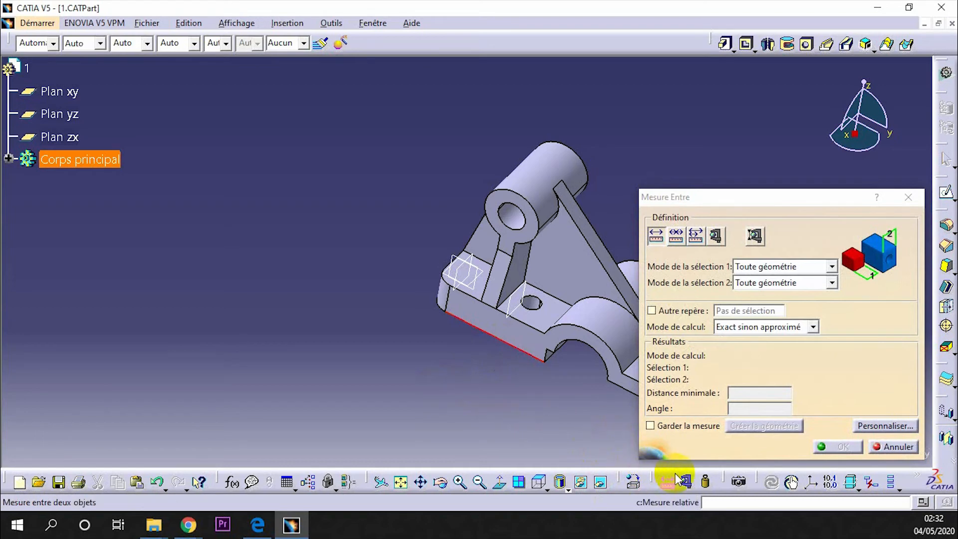
left_click(716, 235)
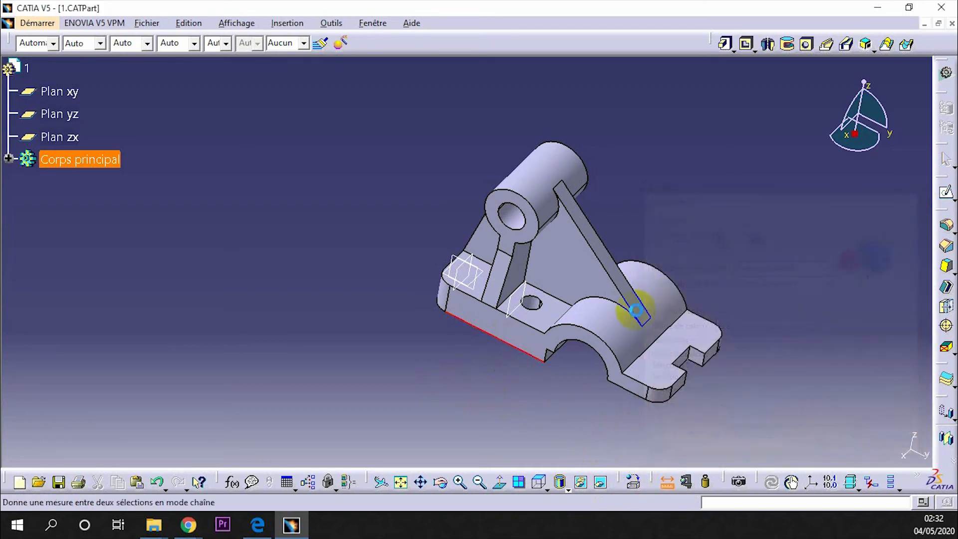
left_click(519, 320)
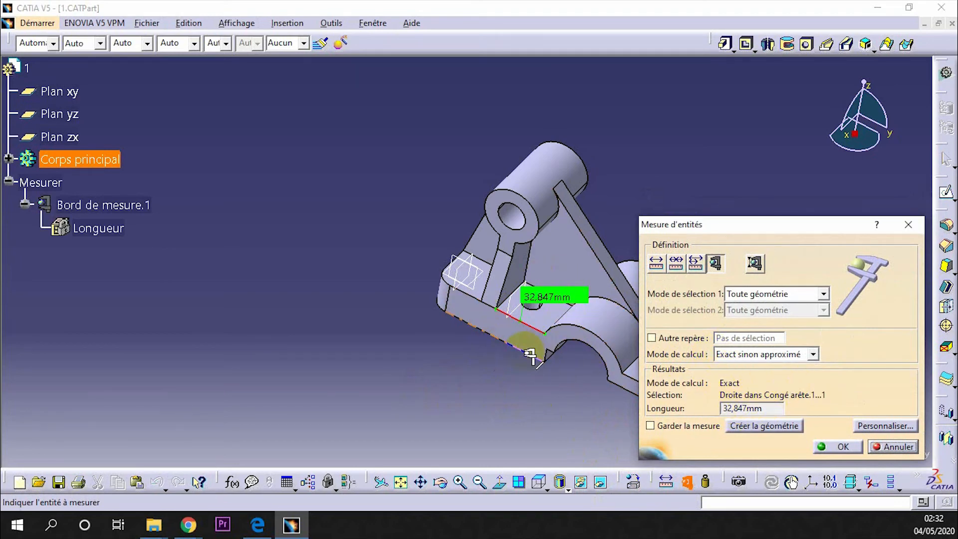
left_click(606, 356)
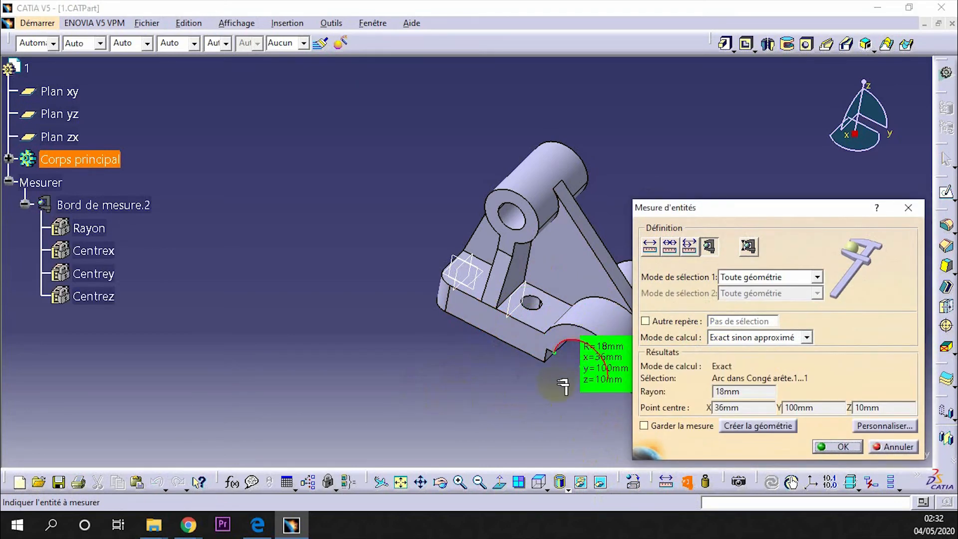
middle_click_drag(552, 352, 395, 322)
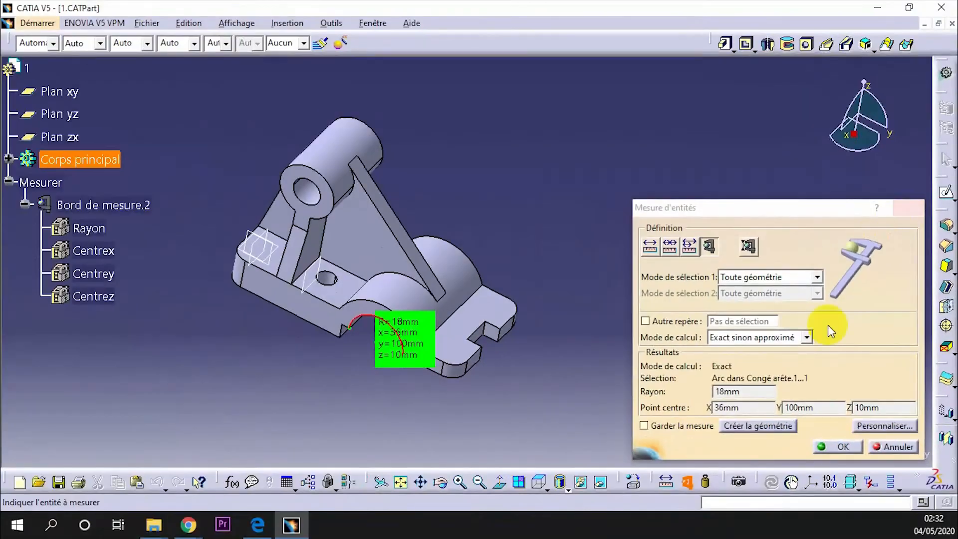
left_click(907, 208)
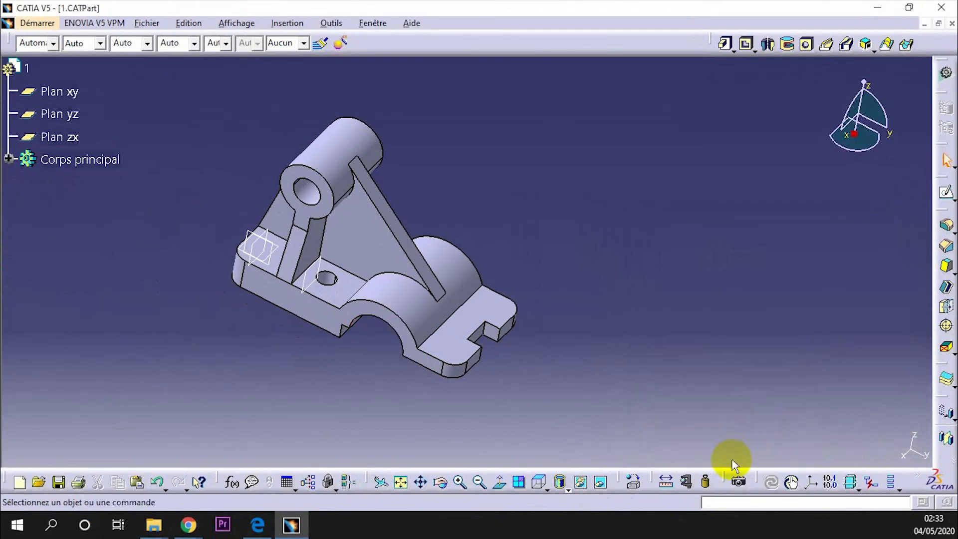
Step: Measure the inertia of Corps principal and examine the coordinates of its centre of gravity
left_click(706, 482)
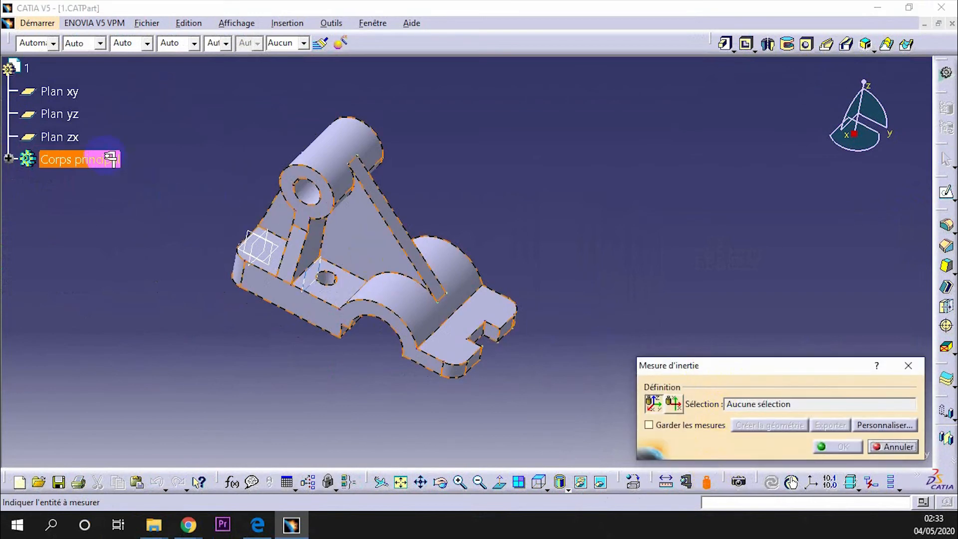
left_click(92, 159)
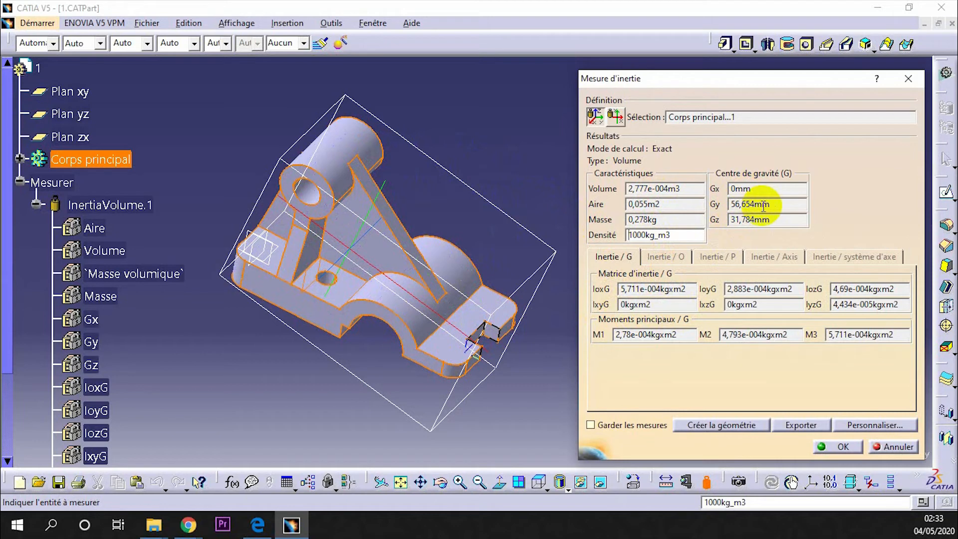
left_click_drag(763, 194, 713, 194)
left_click_drag(787, 203, 703, 206)
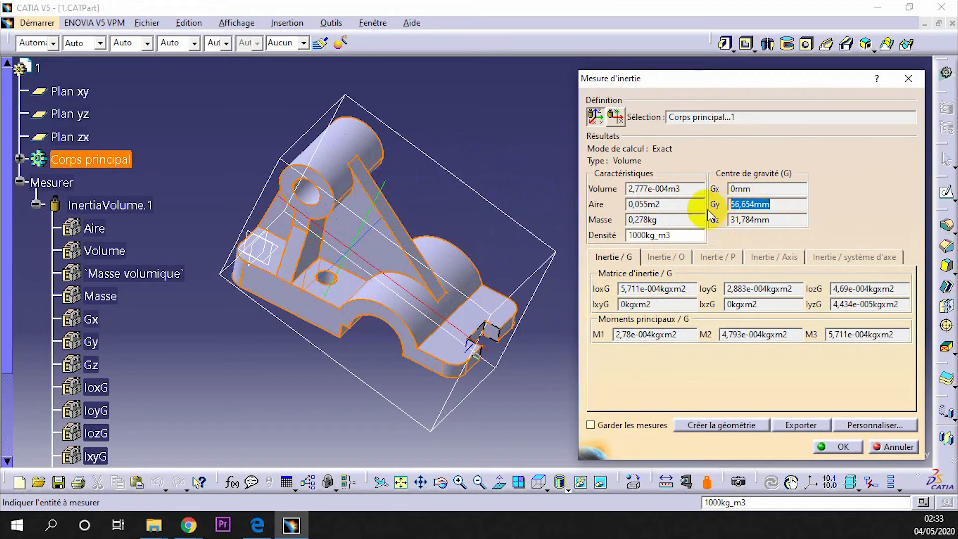
left_click_drag(788, 219, 712, 219)
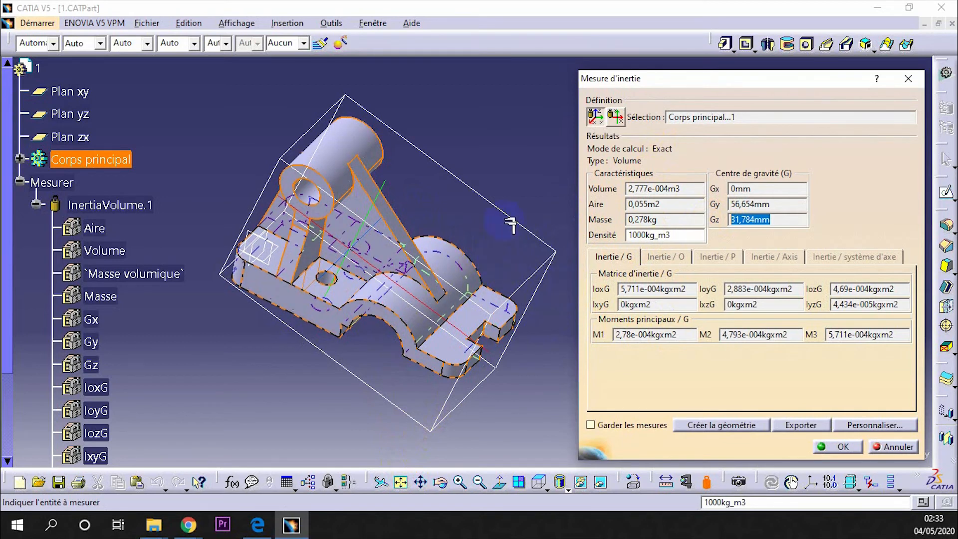
left_click(88, 161)
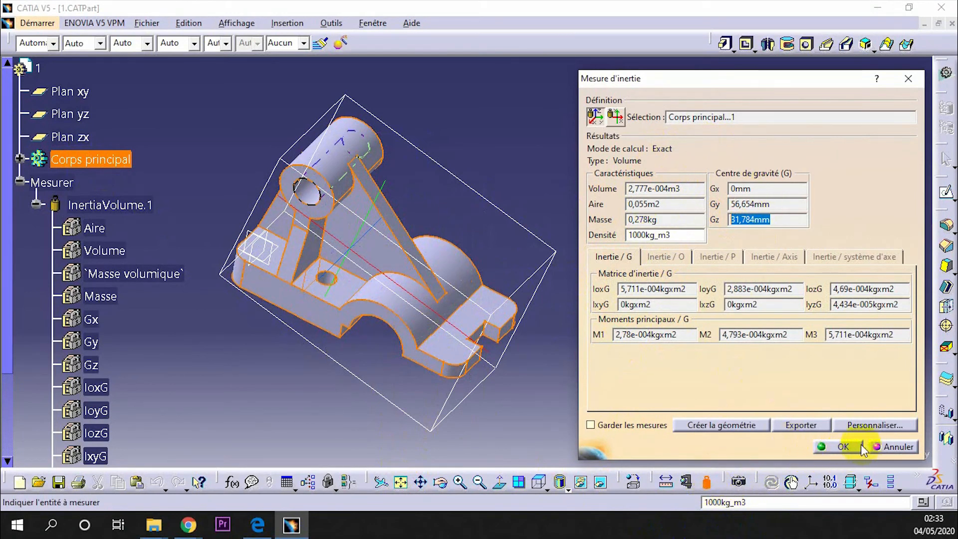
left_click(841, 447)
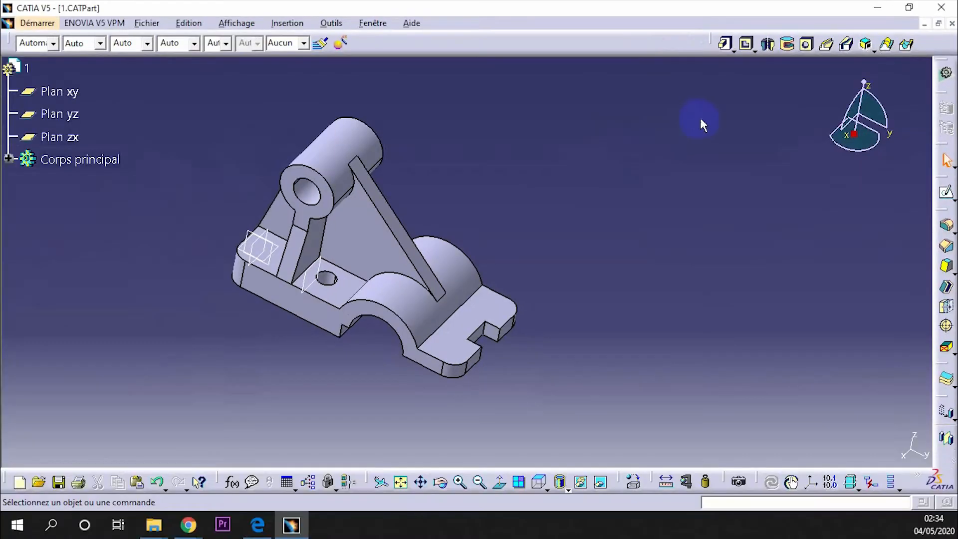
Step: Dock the transformation features toolbar in the same row as the surface-extraction and analysis tools
left_click_drag(942, 396, 617, 39)
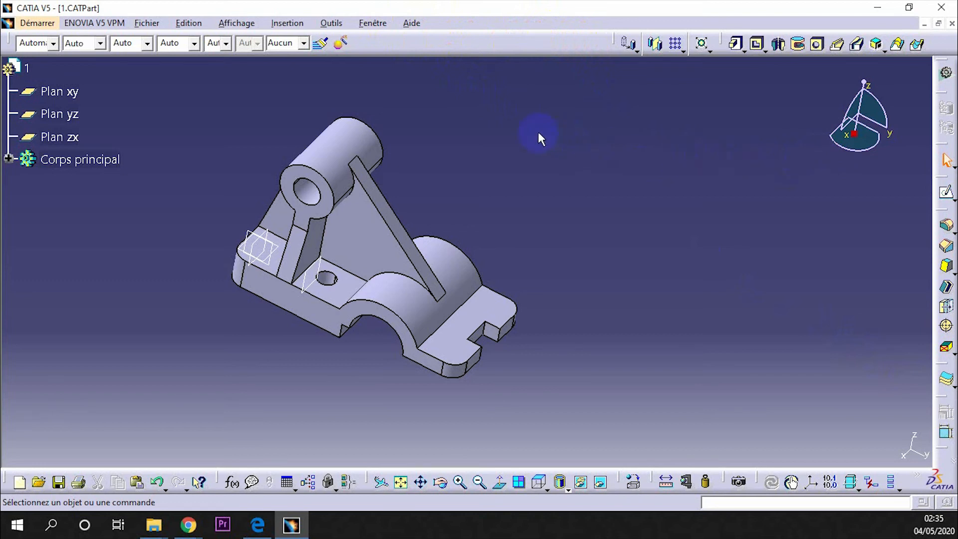
Step: Open a new sketch on the side face of the large triangular rib
left_click(347, 264)
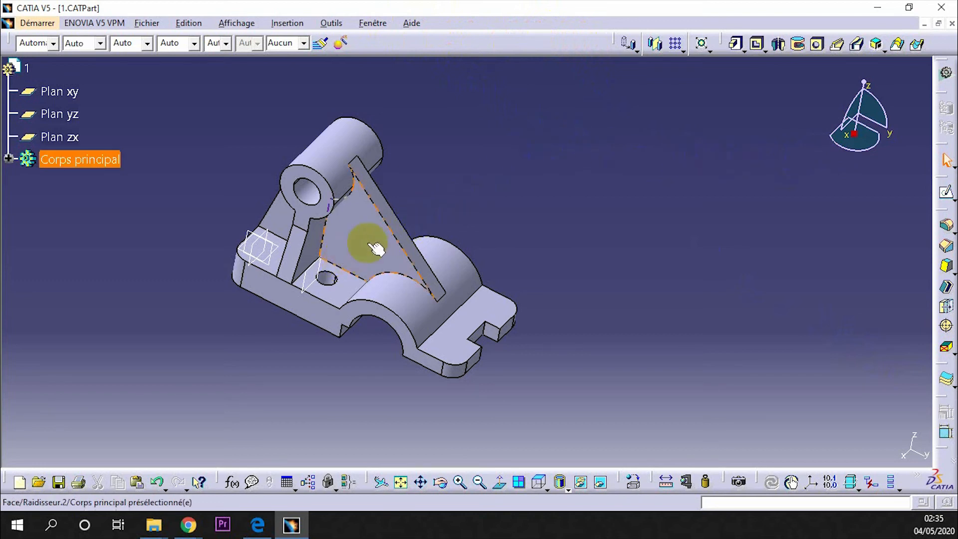
left_click(472, 196)
left_click(358, 232)
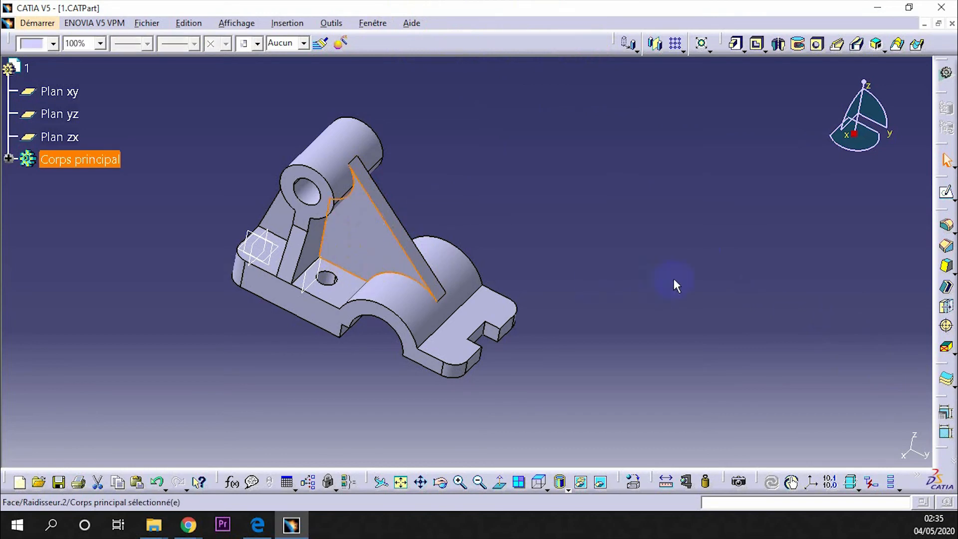
left_click(946, 194)
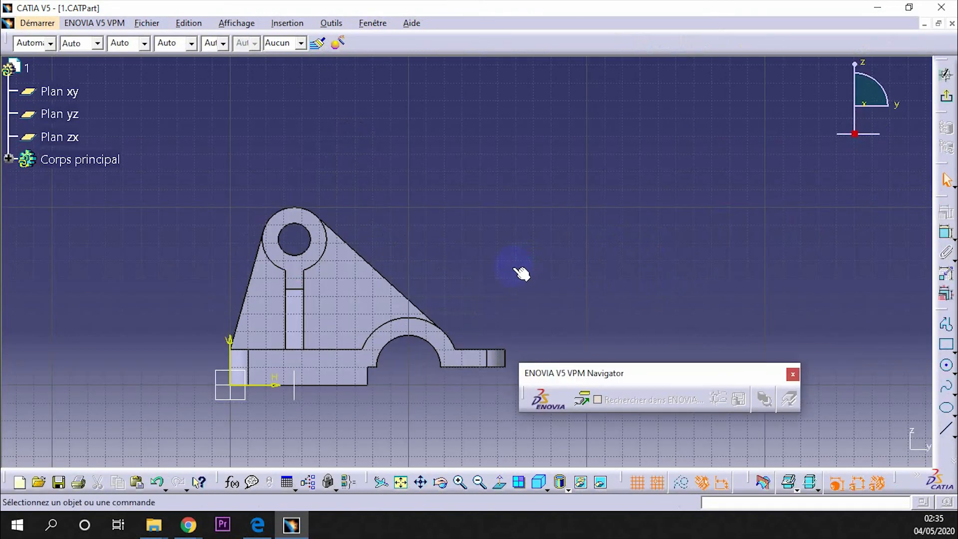
middle_click_drag(514, 277, 638, 240)
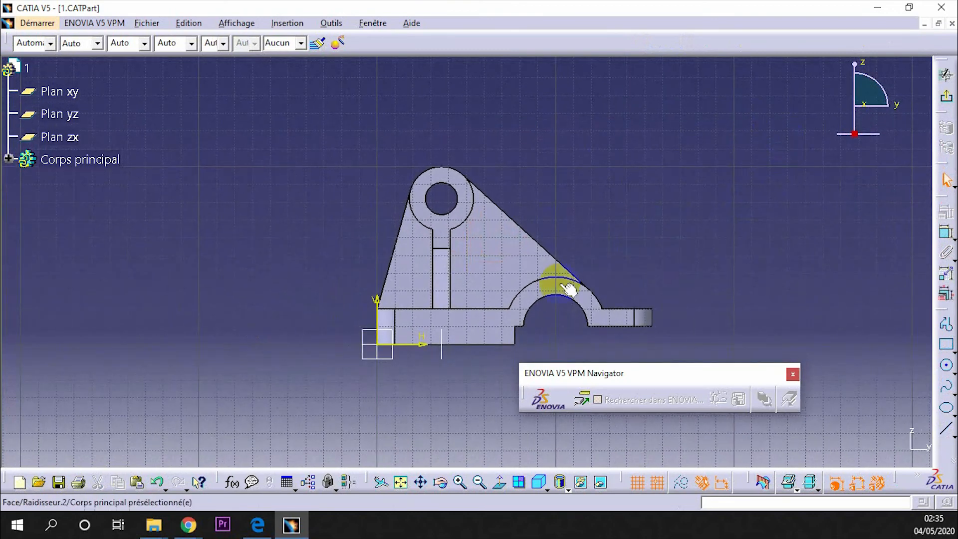
Step: Sketch a circle over the triangular rib and enlarge it by pulling its outline with grid snapping active
left_click(947, 366)
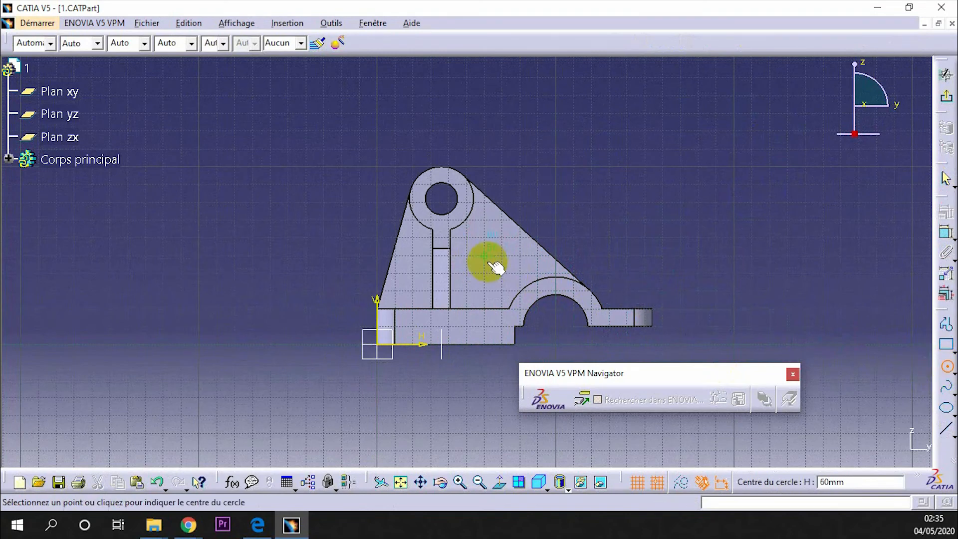
left_click(502, 255)
left_click(556, 223)
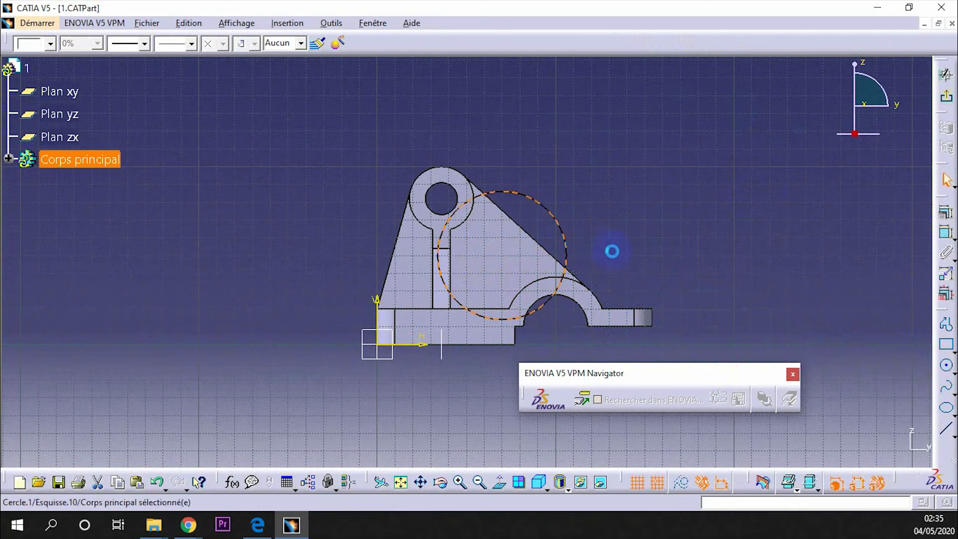
left_click(652, 219)
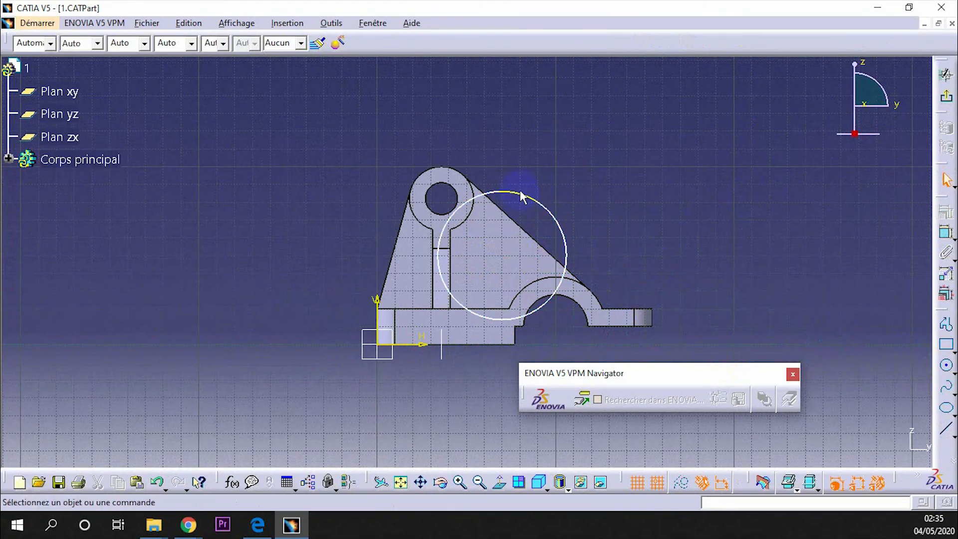
left_click_drag(520, 193, 552, 157)
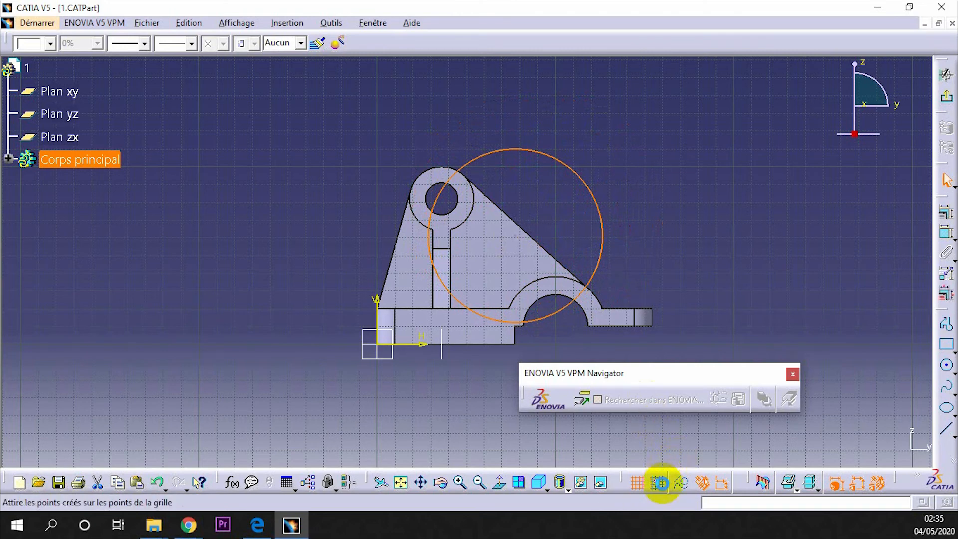
Step: Turn off grid snapping and the sketch grid display, and shrink the circle freely
left_click(663, 483)
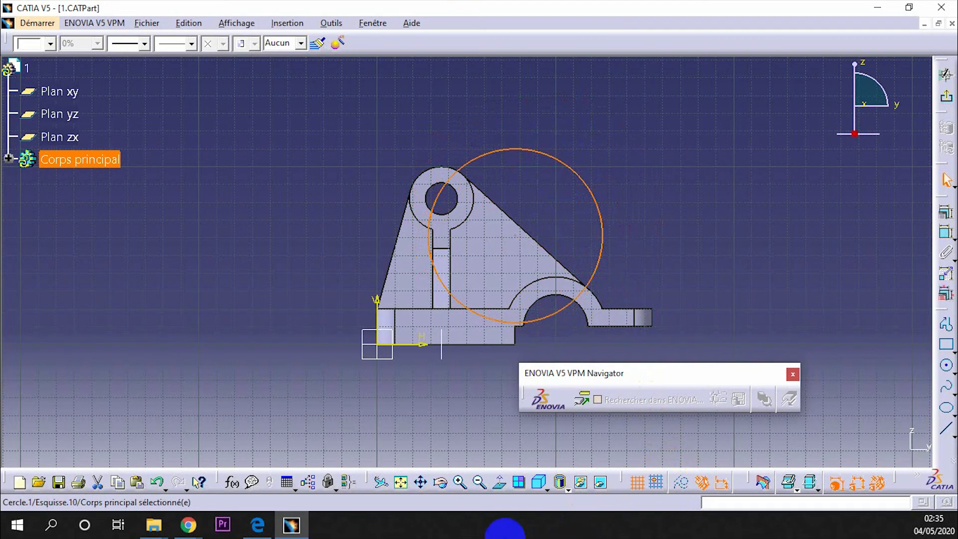
left_click(636, 482)
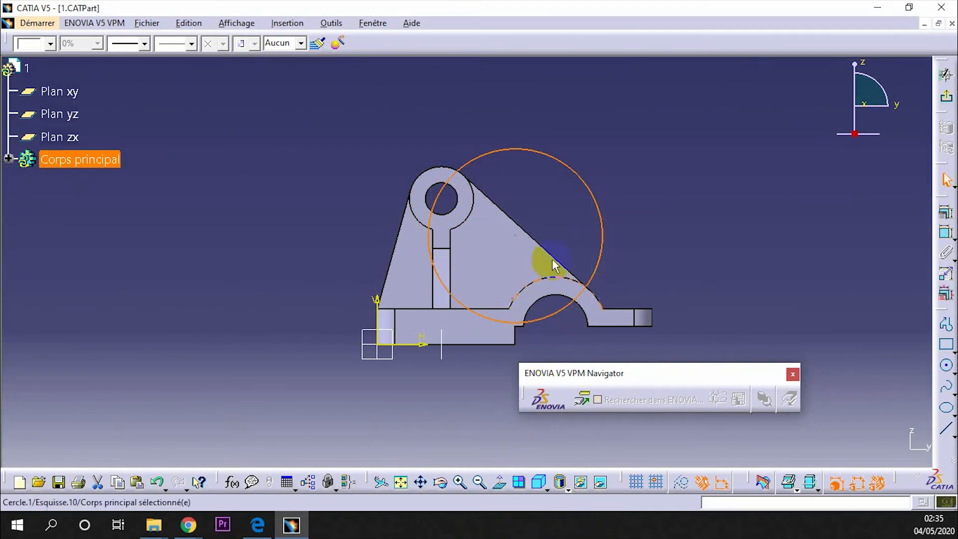
left_click_drag(557, 159, 556, 204)
Step: Close the floating ENOVIA V5 VPM Navigator toolbar and remove the circle from the sketch
left_click(793, 374)
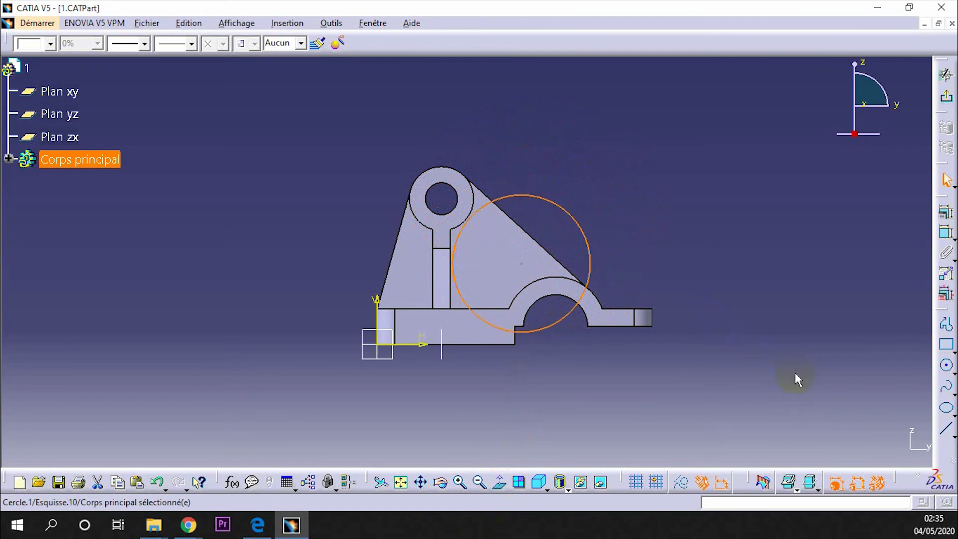
left_click(617, 257)
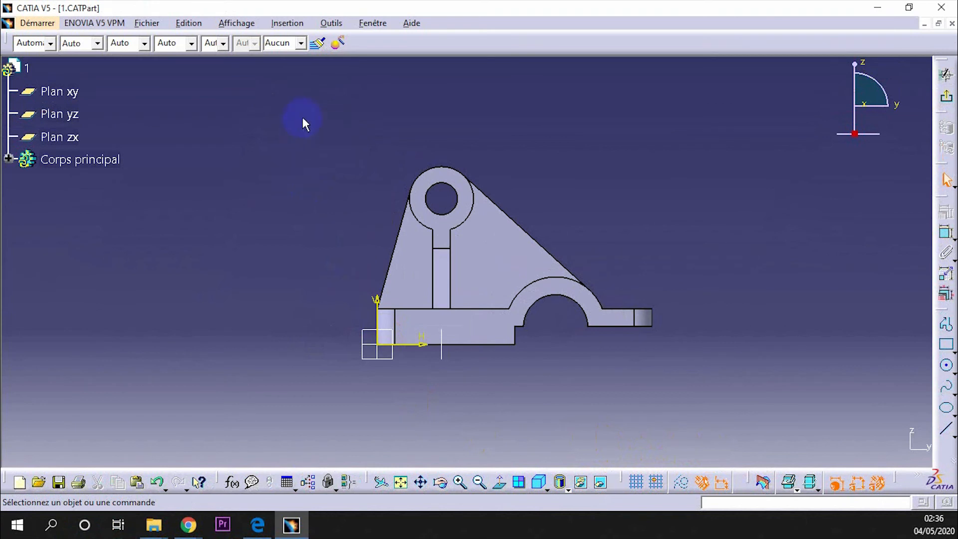
left_click(330, 27)
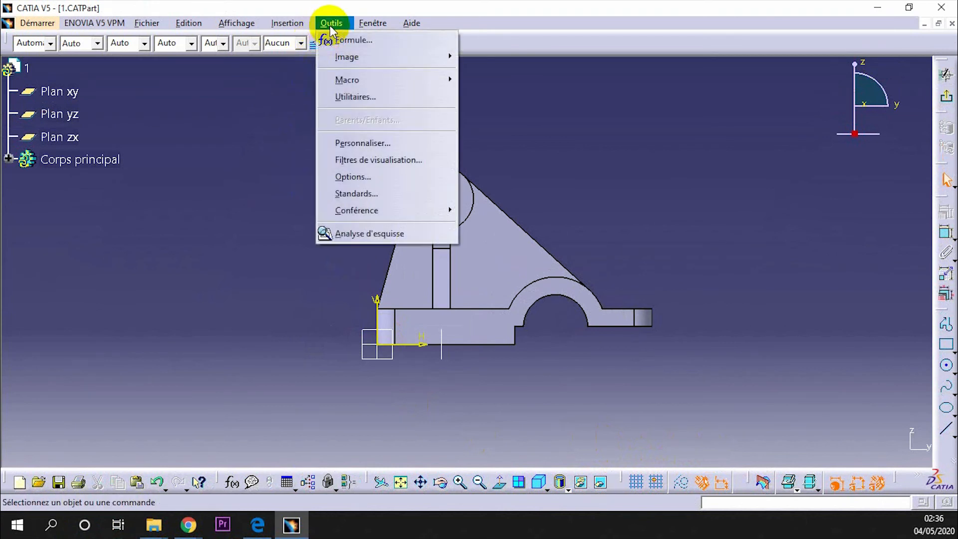
left_click(582, 146)
middle_click_drag(583, 147, 506, 289)
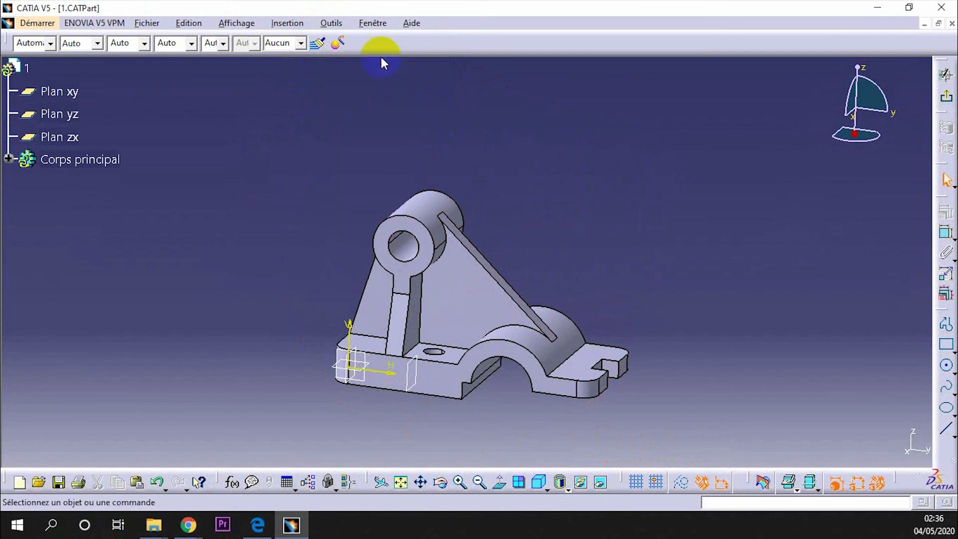
Step: Open the general display options (Affichage) and examine the tree appearance settings, Apparence de l'arbre
left_click(332, 24)
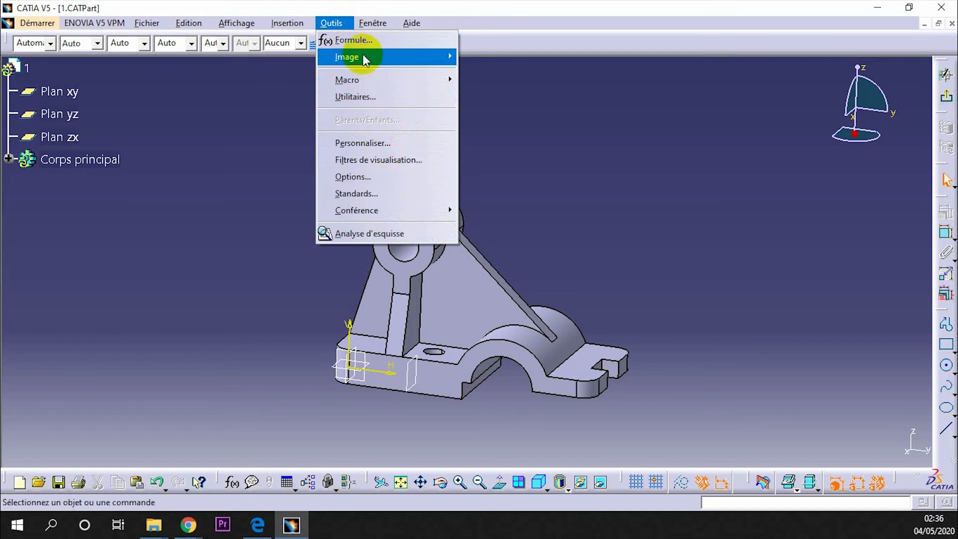
left_click(352, 177)
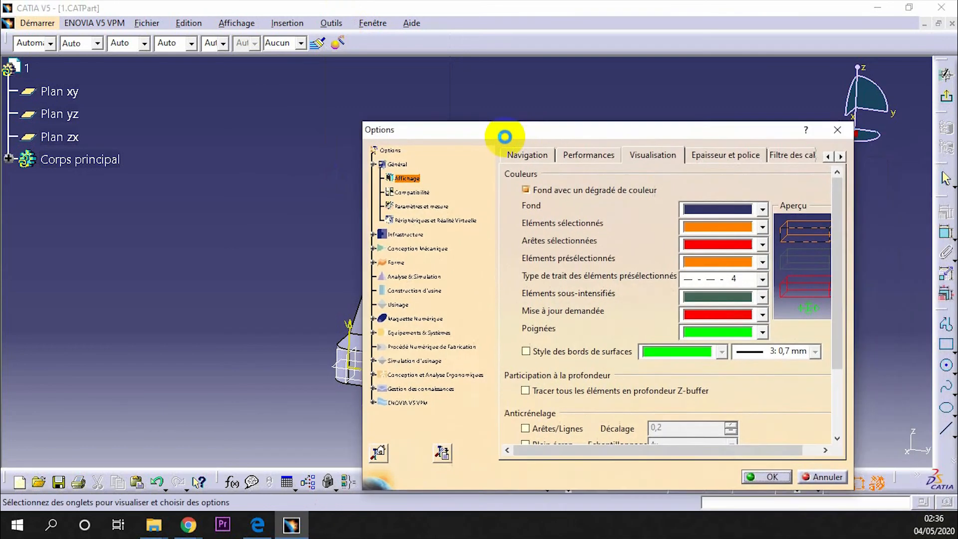
left_click_drag(503, 135, 476, 102)
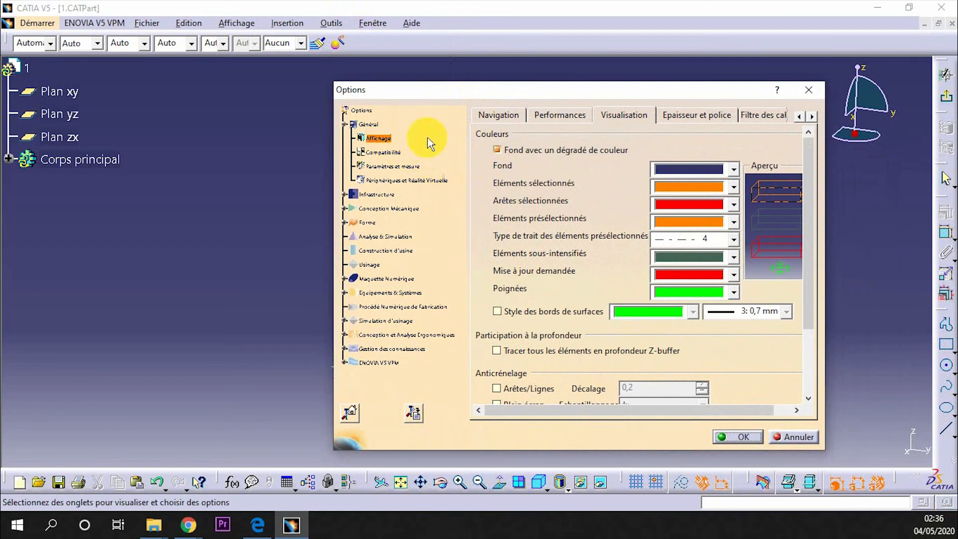
left_click(800, 116)
left_click(800, 117)
left_click(522, 116)
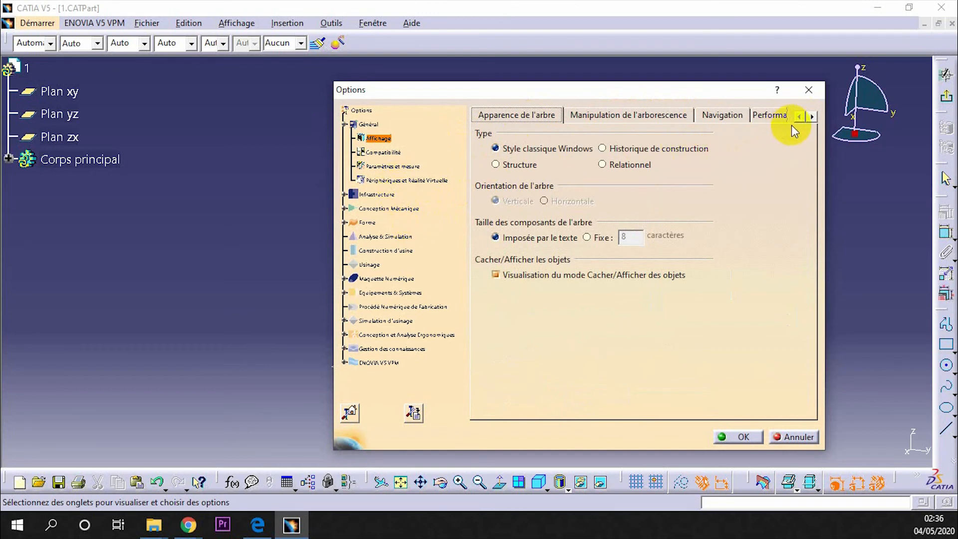
Step: Look through the tree manipulation and Navigation display settings, and bring up the Performances settings
left_click(812, 117)
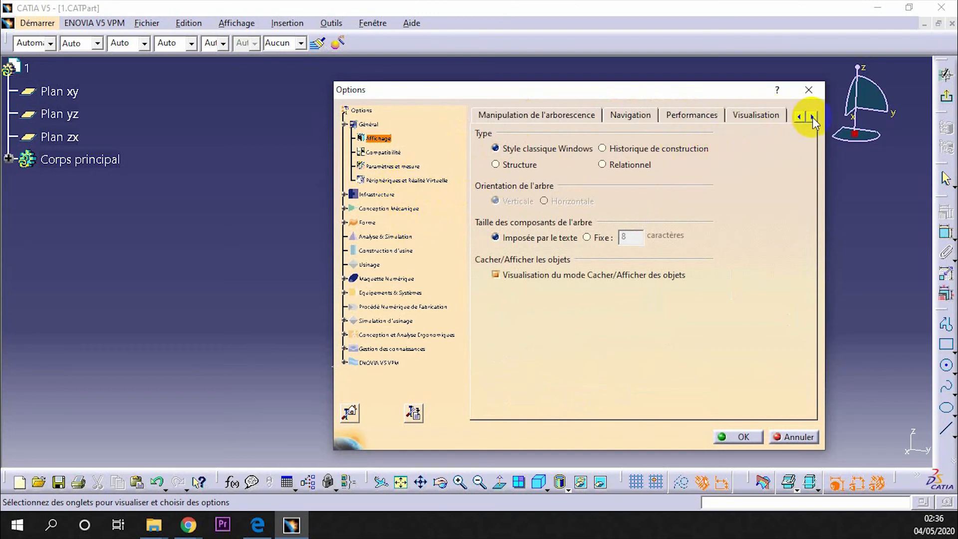
left_click(574, 115)
left_click(630, 115)
left_click(690, 111)
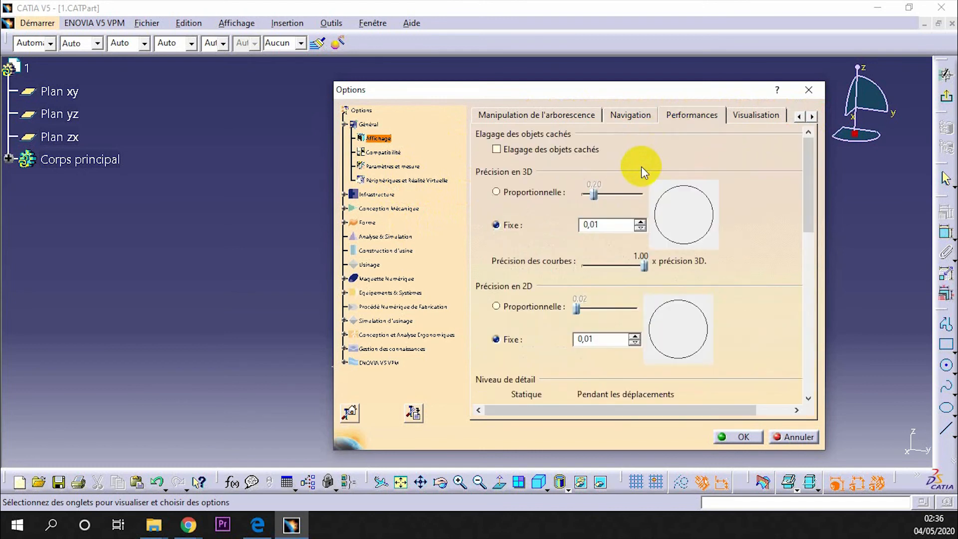
Step: Try coarser fixed 3D precision values of 0,05 and 0,20, and set the precision back to 0,01
left_click(642, 223)
left_click(642, 223)
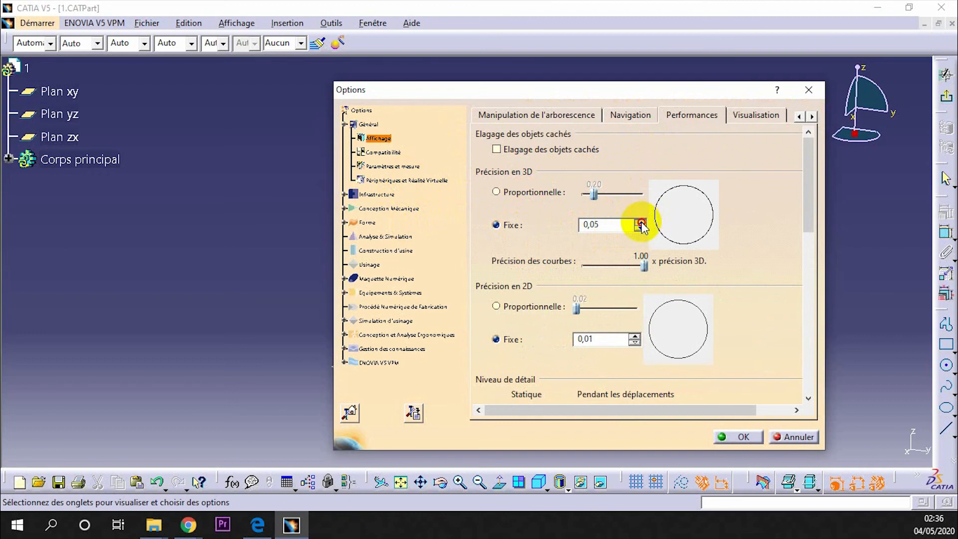
double_click(593, 225)
type("20")
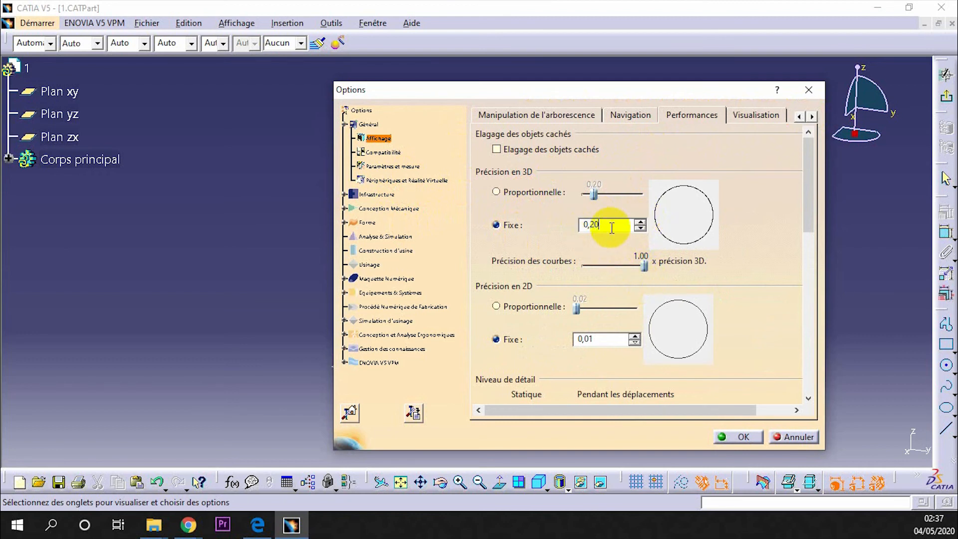
left_click(642, 230)
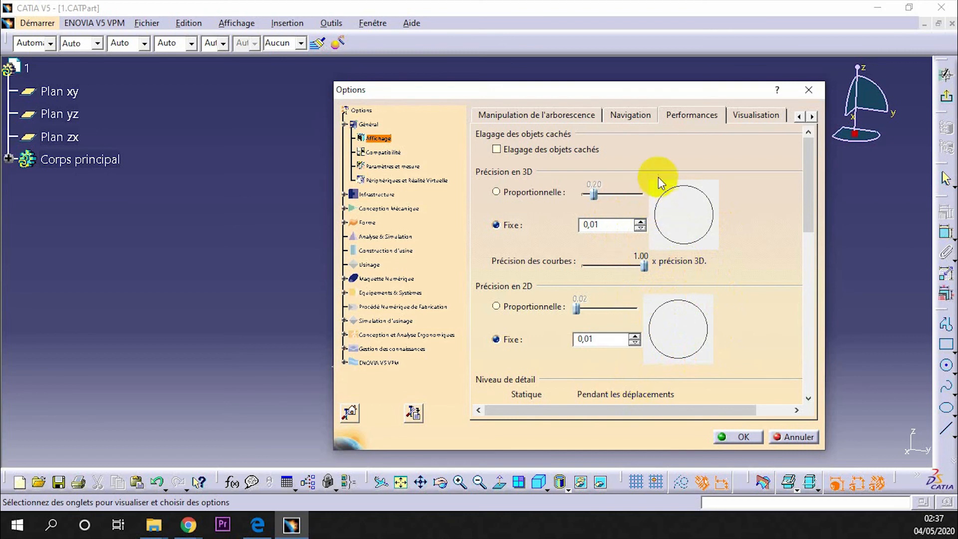
Step: Set the background colour (Fond) to white in the Visualisation settings and apply it
left_click(737, 119)
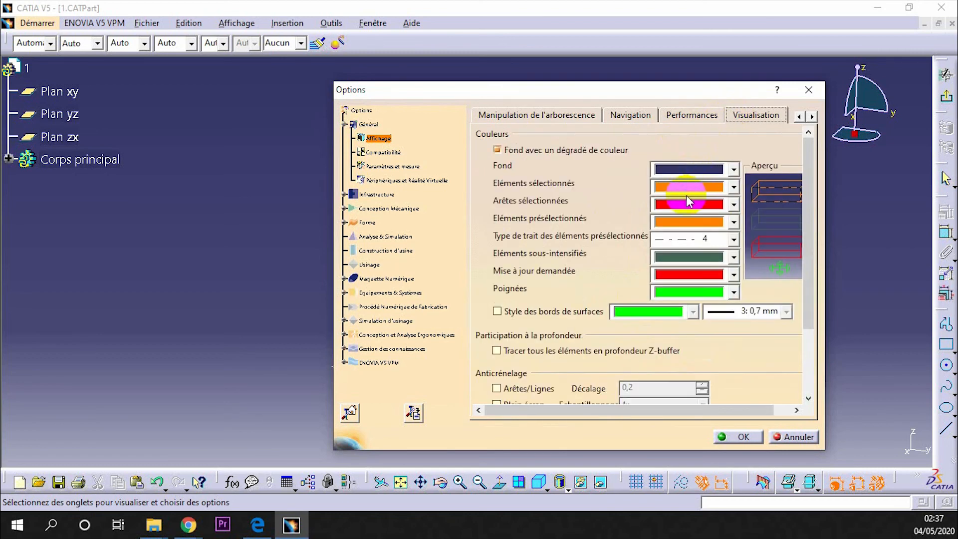
left_click(730, 172)
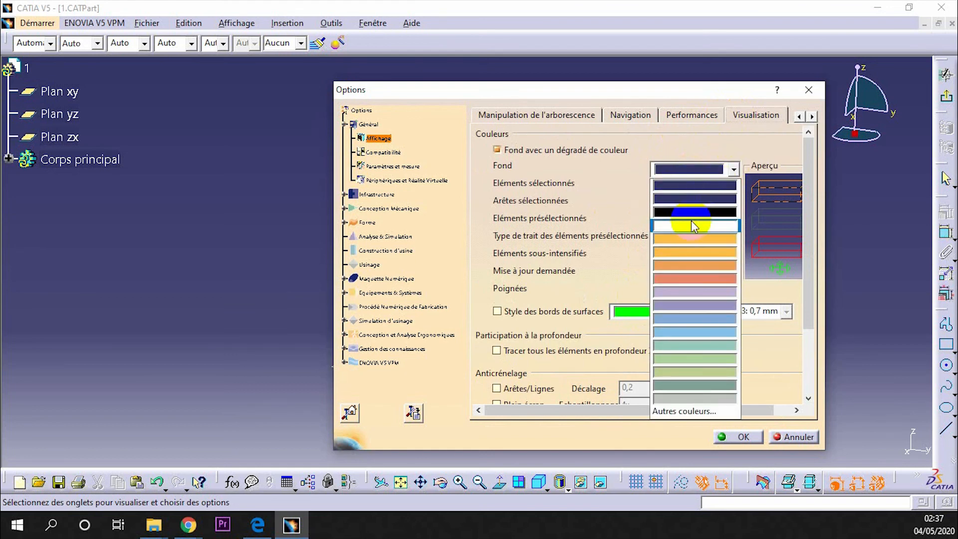
left_click(690, 220)
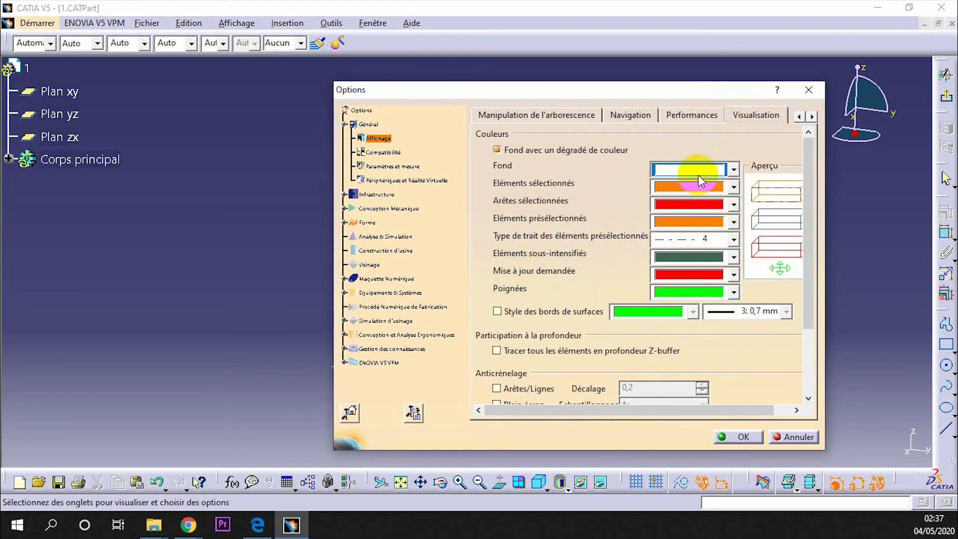
left_click(742, 435)
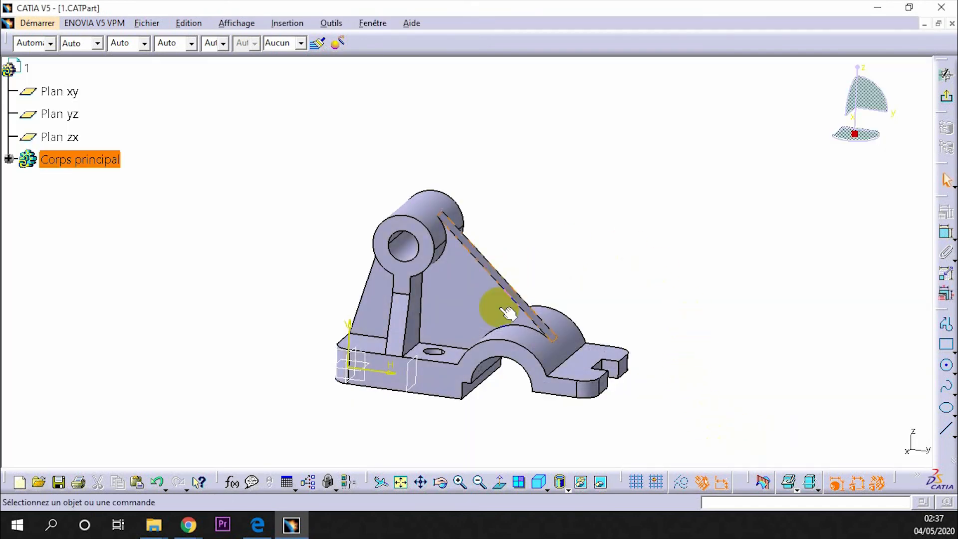
Step: Reopen the options and set the background colour (Fond) back to dark blue
left_click(343, 24)
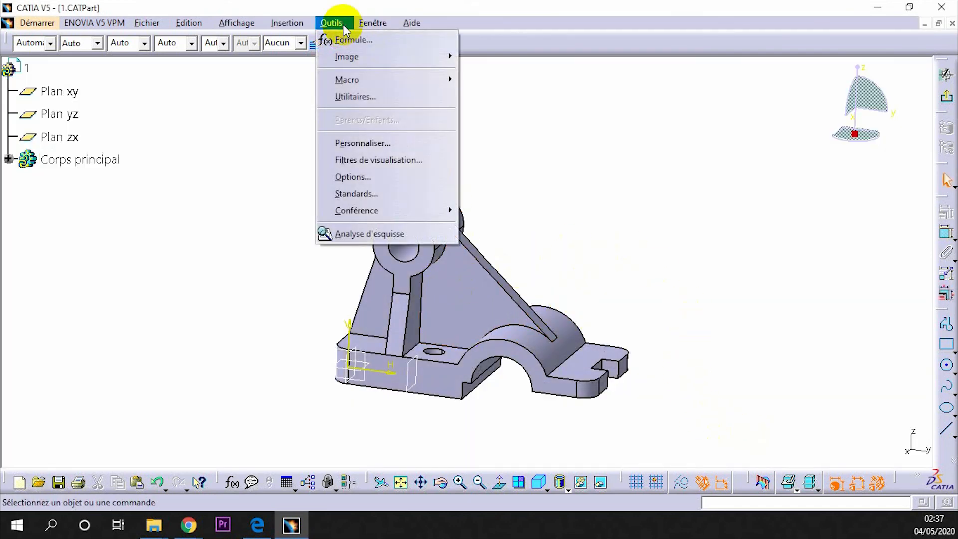
left_click(379, 177)
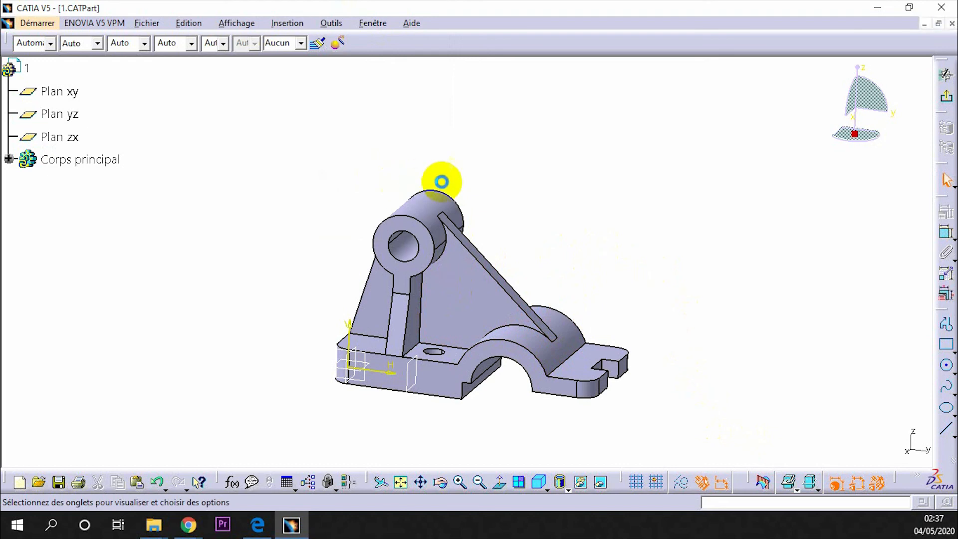
left_click_drag(951, 156, 585, 115)
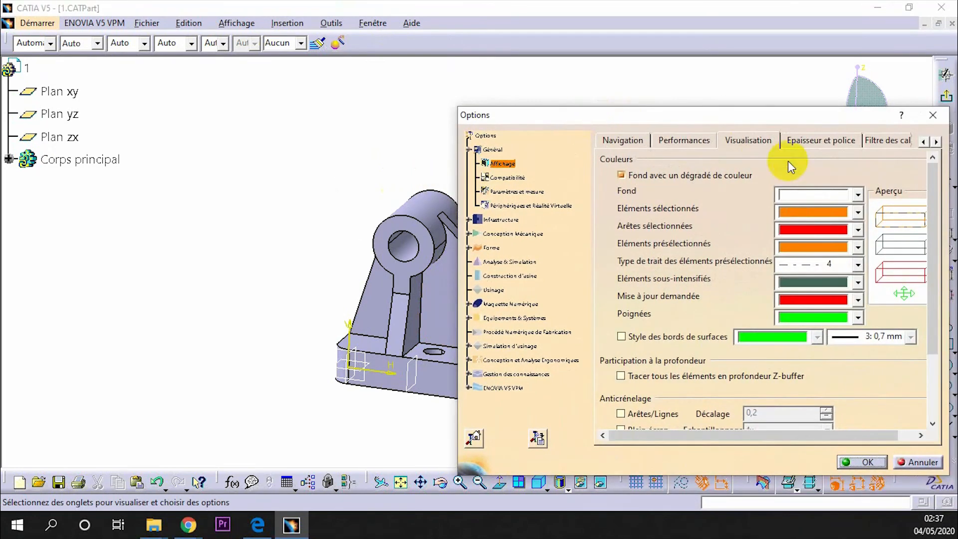
left_click(863, 198)
left_click(843, 226)
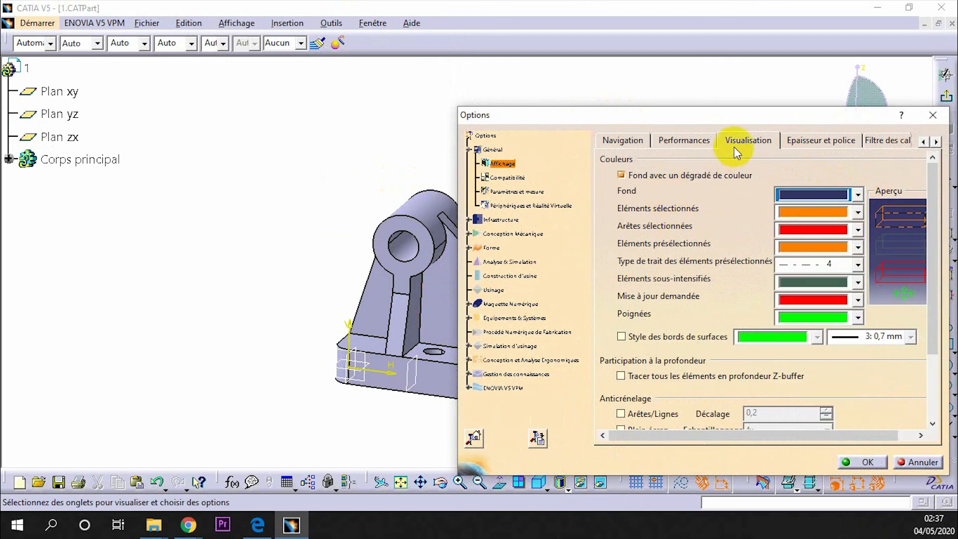
left_click_drag(738, 118, 584, 99)
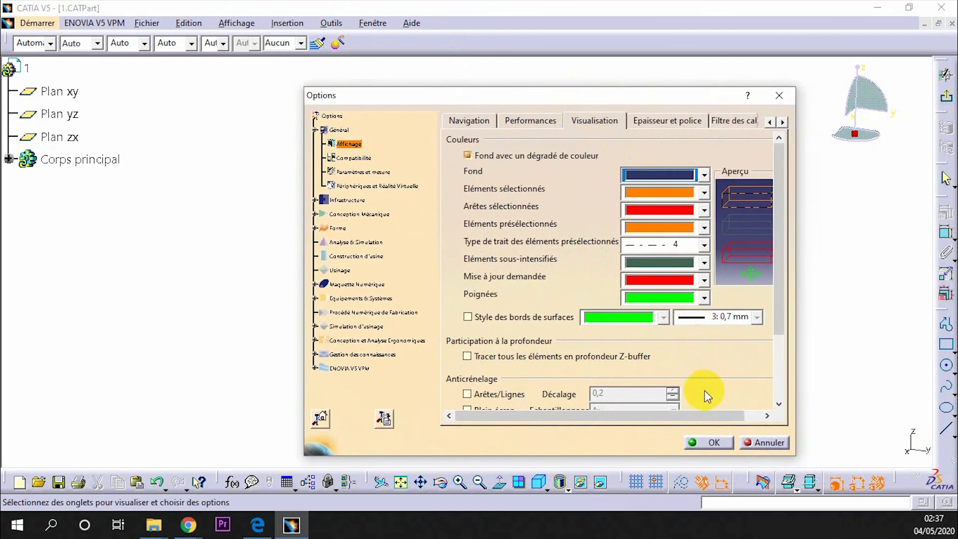
left_click(714, 438)
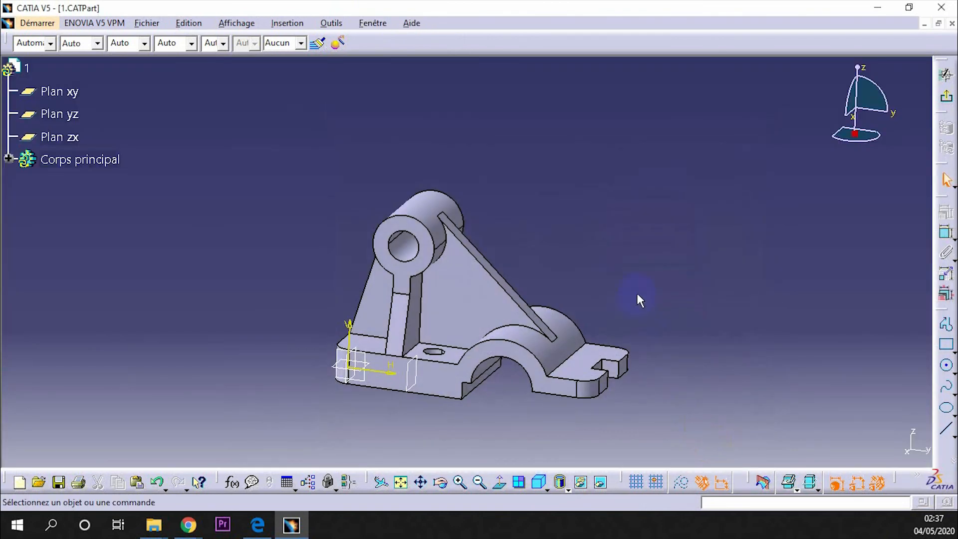
Step: Enable the timed preselection navigator (Navigateur de présélection après) in the Navigation display options
middle_click_drag(651, 166, 507, 207)
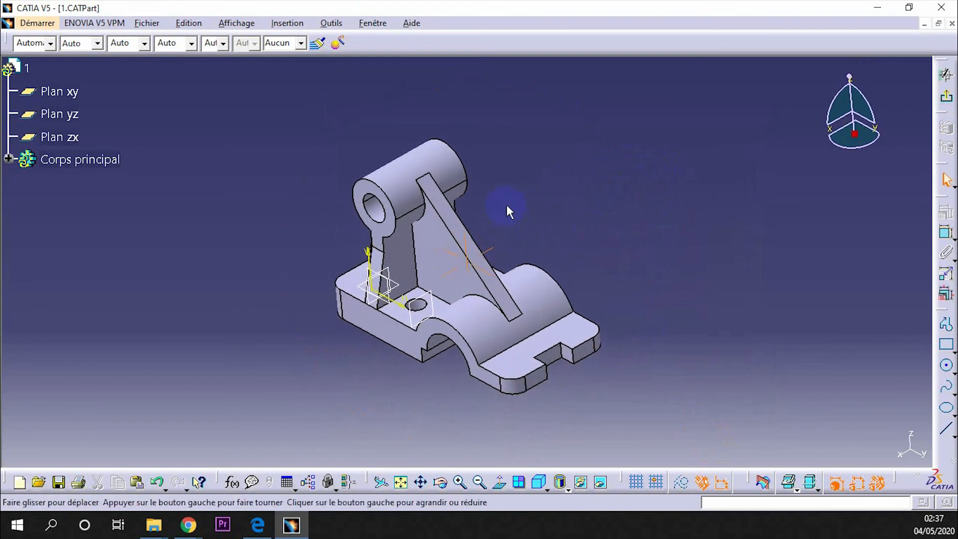
left_click(332, 23)
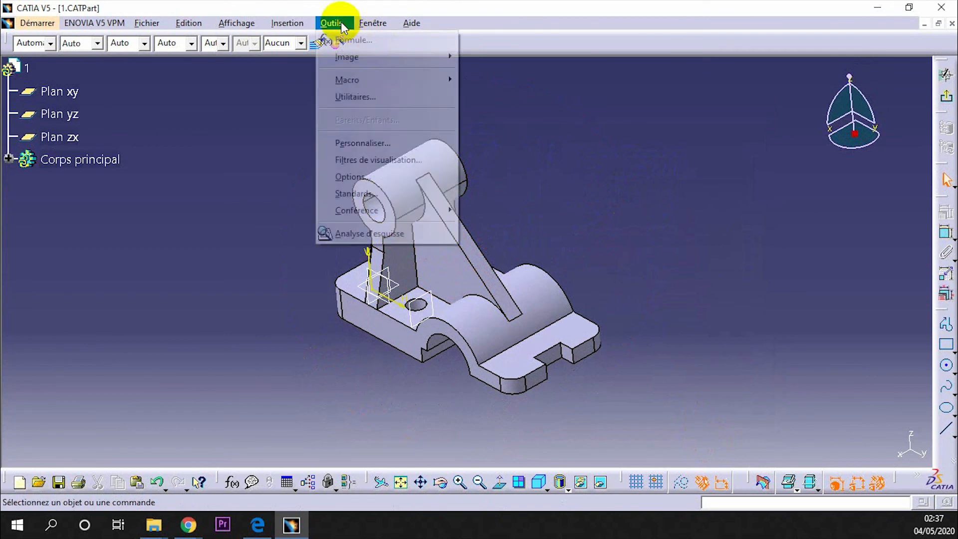
left_click(366, 181)
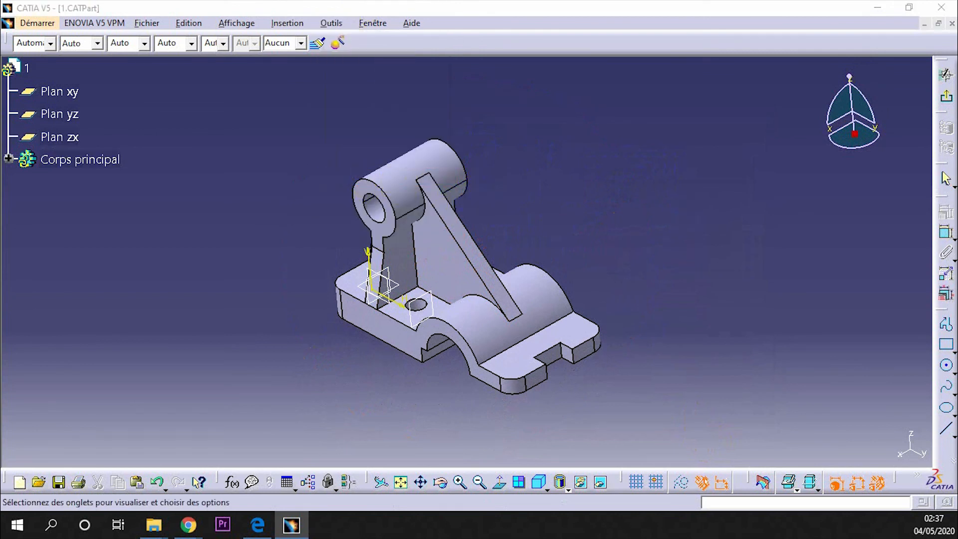
left_click_drag(957, 170, 673, 69)
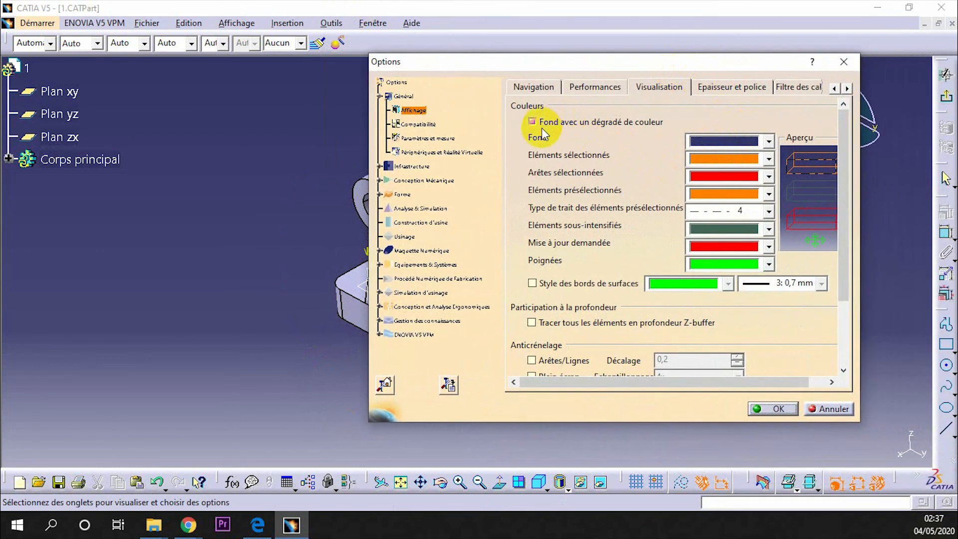
left_click(580, 86)
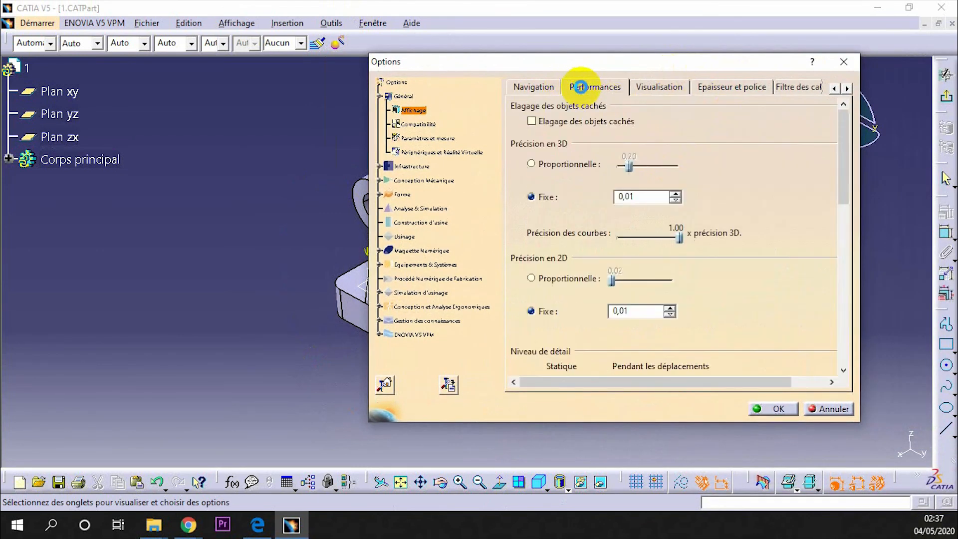
left_click(531, 88)
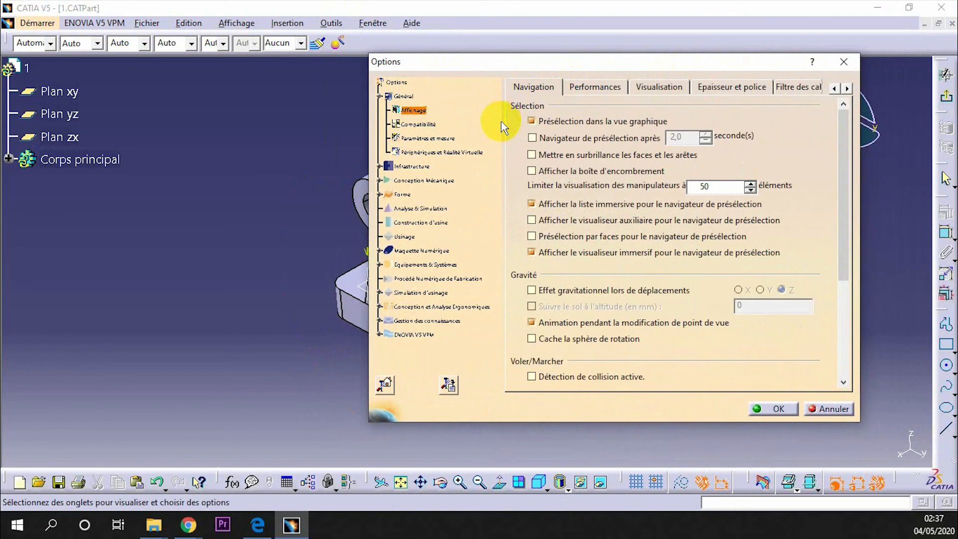
left_click(532, 138)
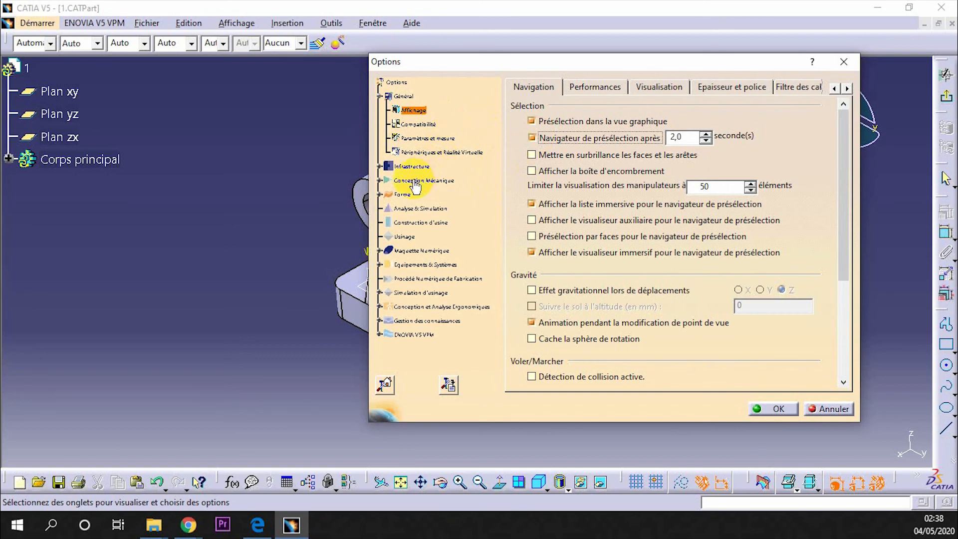
Step: Enlarge the options tree text and expand the Conception Mécanique category
mouse_move(474, 192)
middle_mouse_down("ctrl")
mouse_move(477, 214)
mouse_move(479, 196)
mouse_move(485, 206)
mouse_move(479, 199)
mouse_move(455, 239)
mouse_move(456, 198)
mouse_move(443, 185)
mouse_move(464, 193)
mouse_move(465, 181)
middle_mouse_up("ctrl")
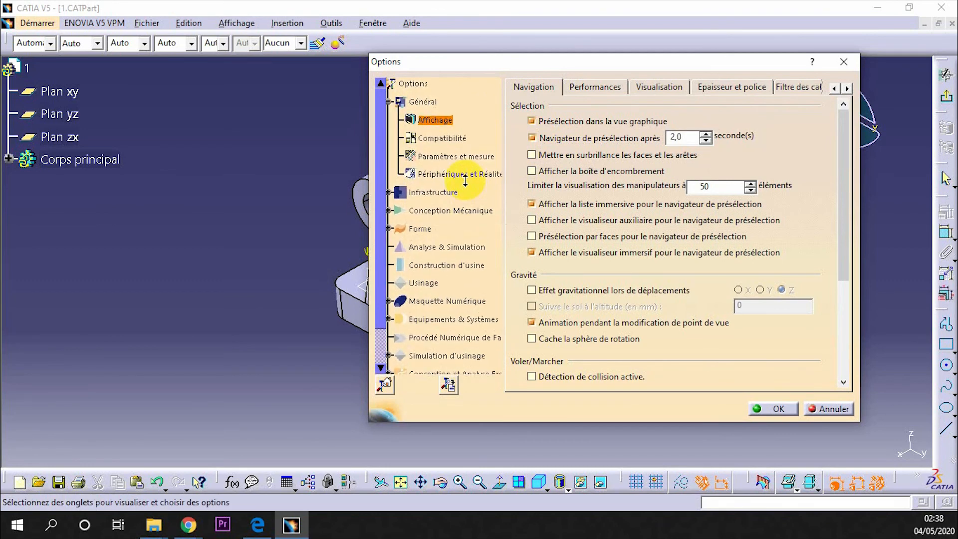
left_click(456, 212)
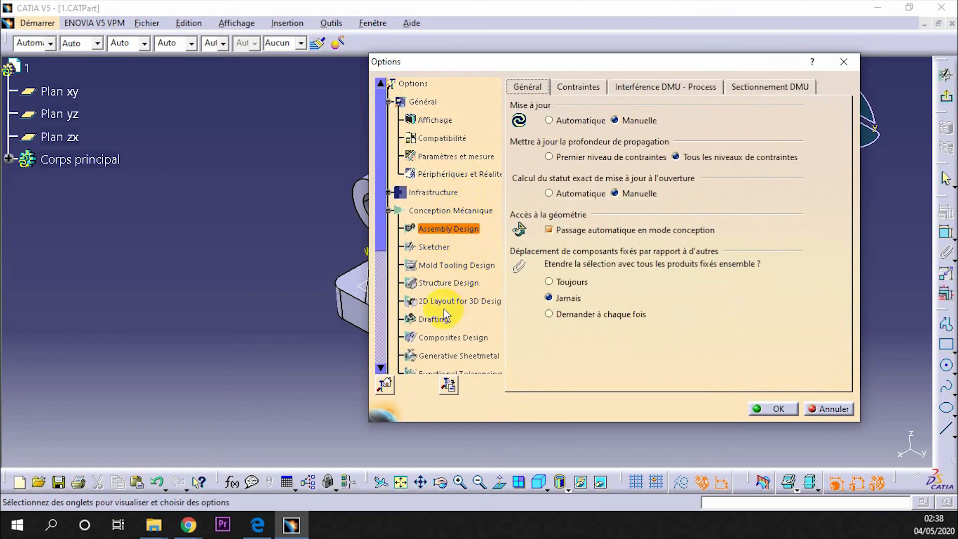
scroll(429, 350, "down", 3)
scroll(426, 367, "up", 2)
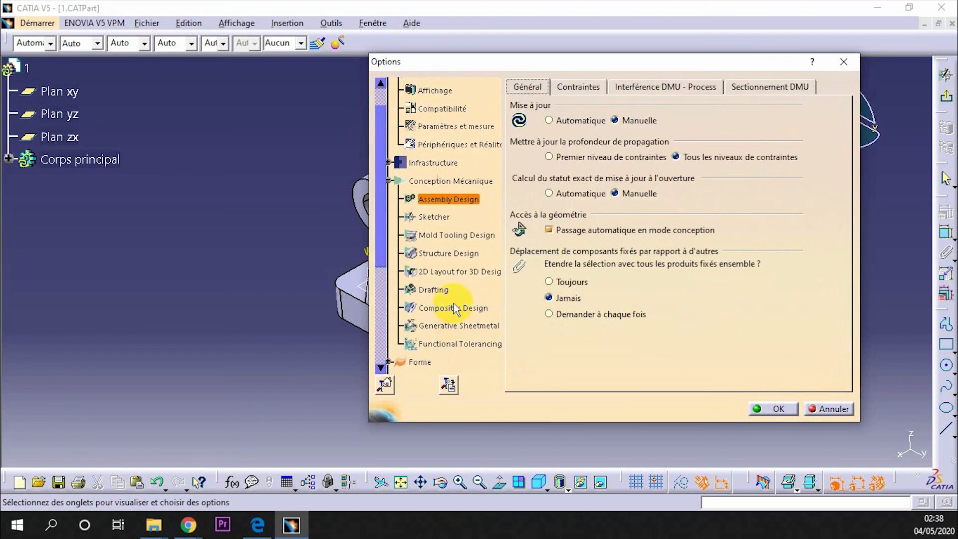
Step: Set the sketch grid's horizontal main spacing (Espacement principal H) to 10000 mm in the Sketcher options
left_click(445, 224)
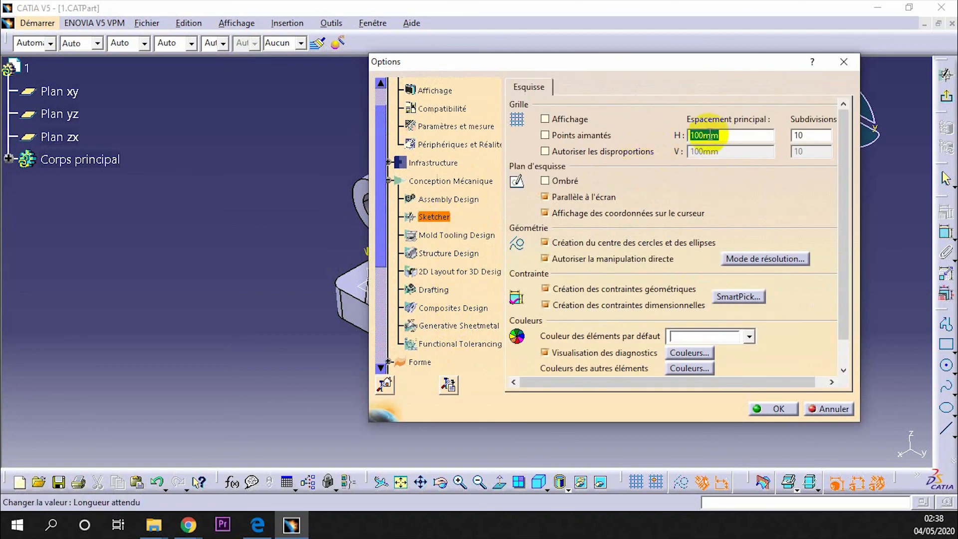
left_click_drag(700, 136, 665, 139)
type("0")
type("01")
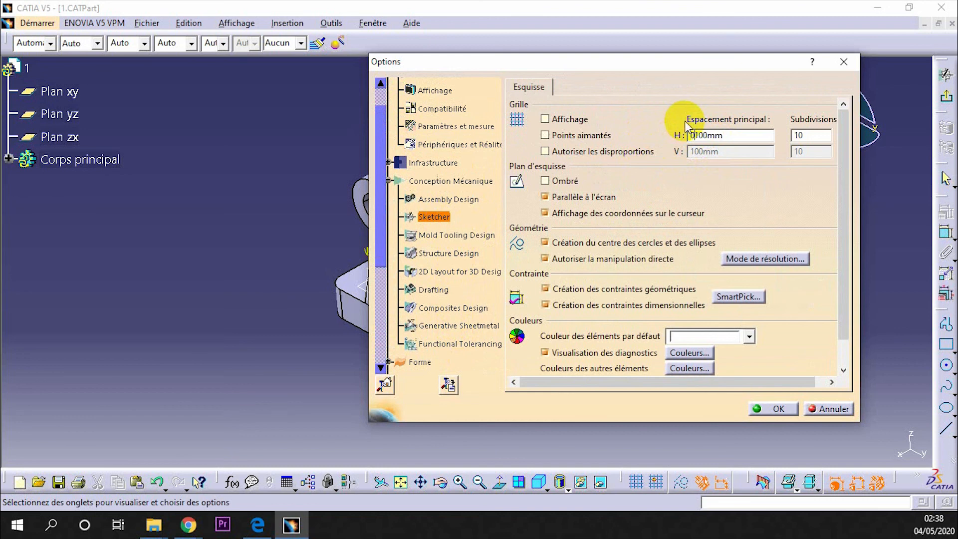
key("Delete")
type("0.")
key("BackSpace")
type("0")
double_click(800, 135)
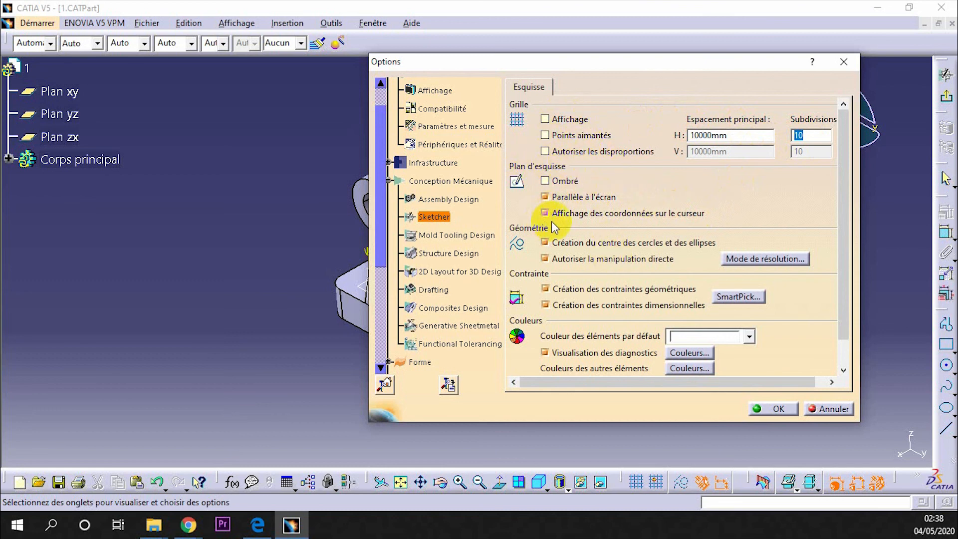
Step: Set the Assembly Design update mode (Mise à jour) to Automatique and apply the options
left_click(452, 200)
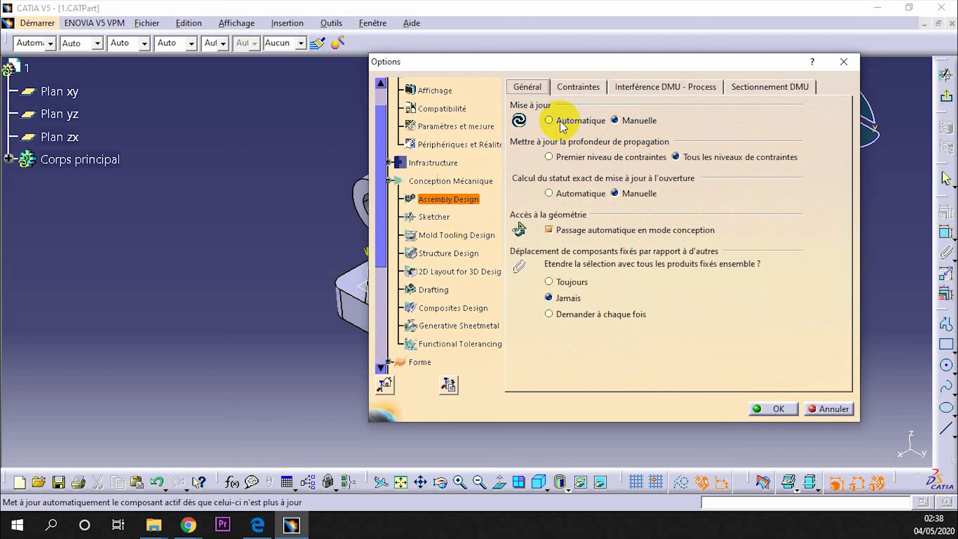
left_click(771, 410)
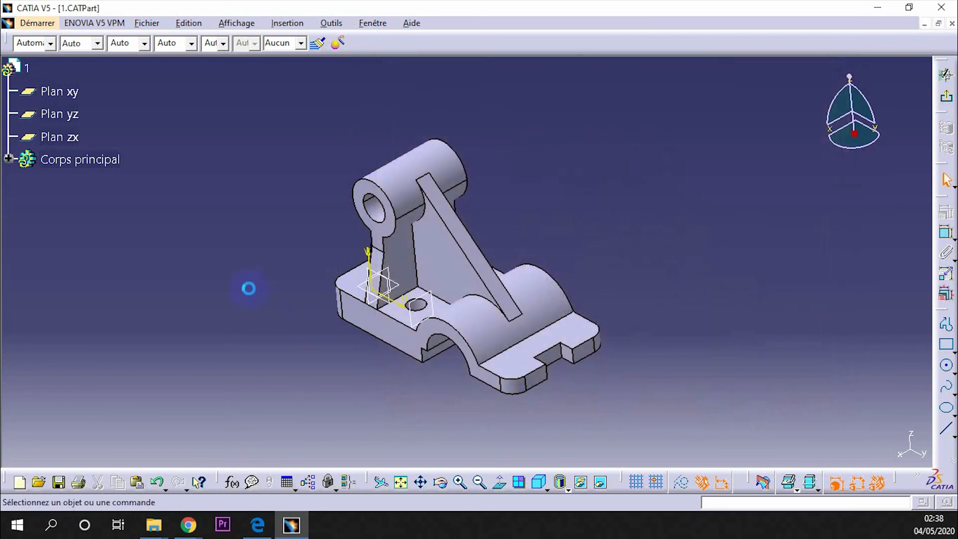
Step: Set the outer arc's radius in Esquisse.1 under Extrusion.1 to 30 mm and exit the sketch
left_click(9, 159)
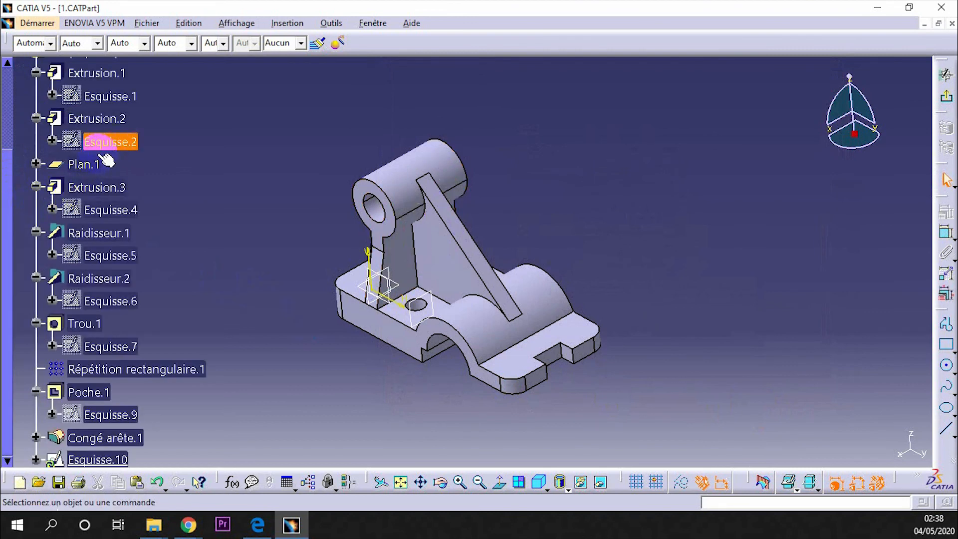
scroll(125, 224, "up", 4)
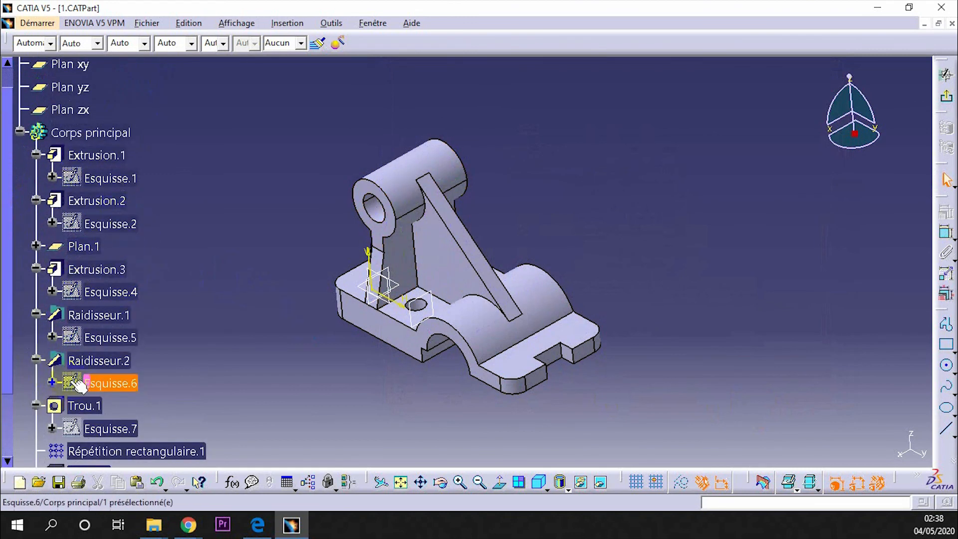
double_click(128, 181)
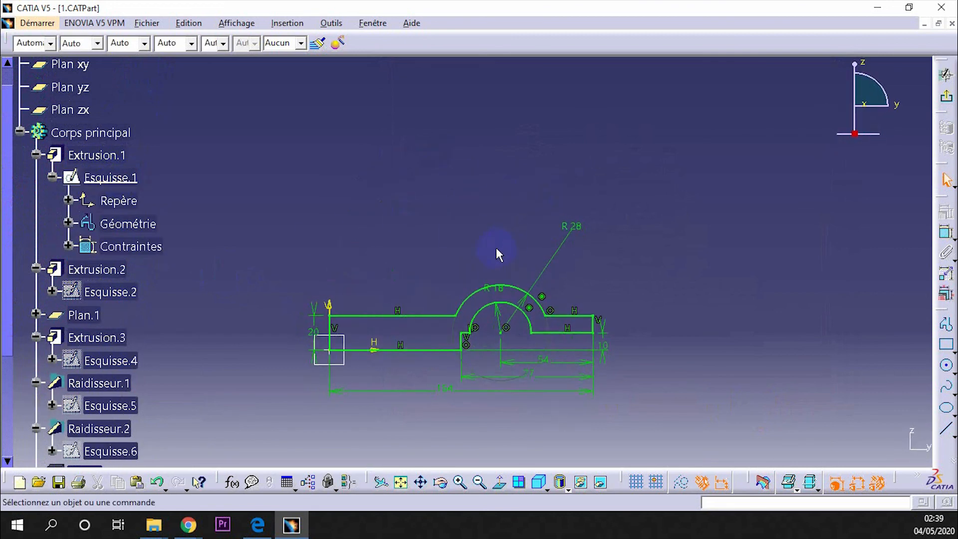
double_click(563, 234)
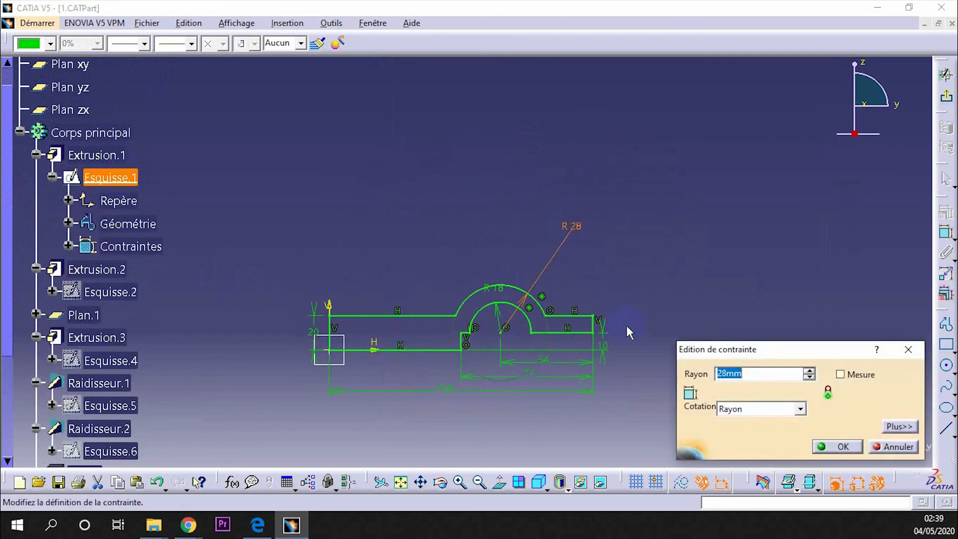
type("30")
key("Return")
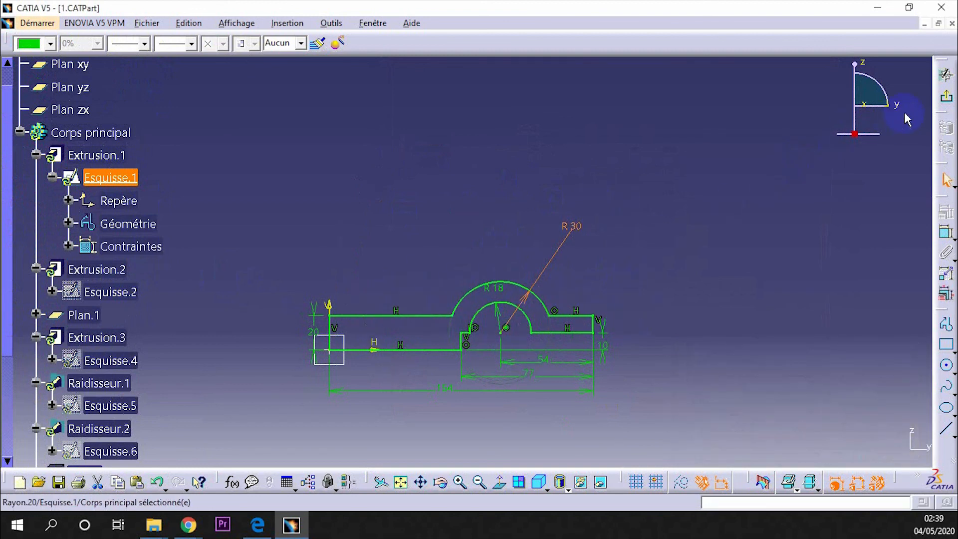
left_click(947, 97)
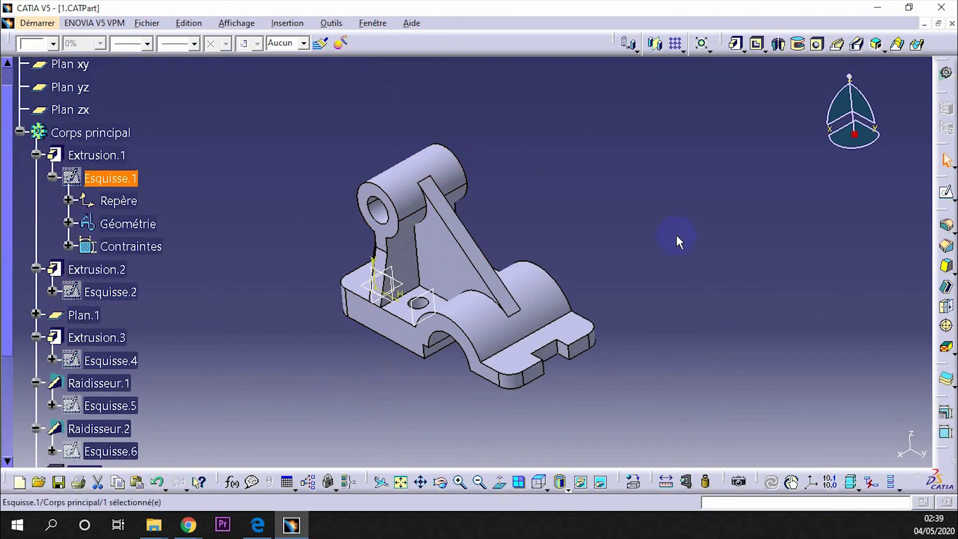
Step: Reopen the options to review the Assembly Design update settings, and close them
left_click(330, 23)
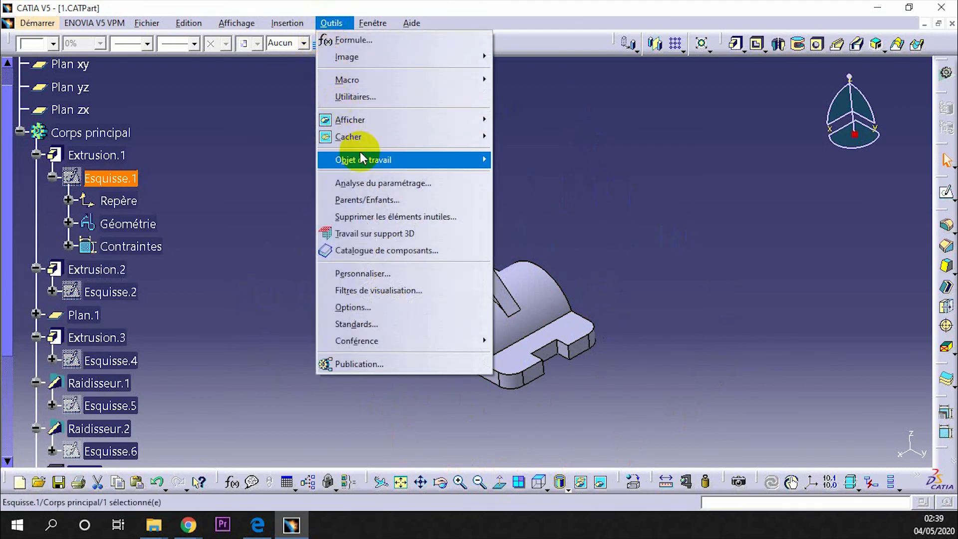
left_click(365, 299)
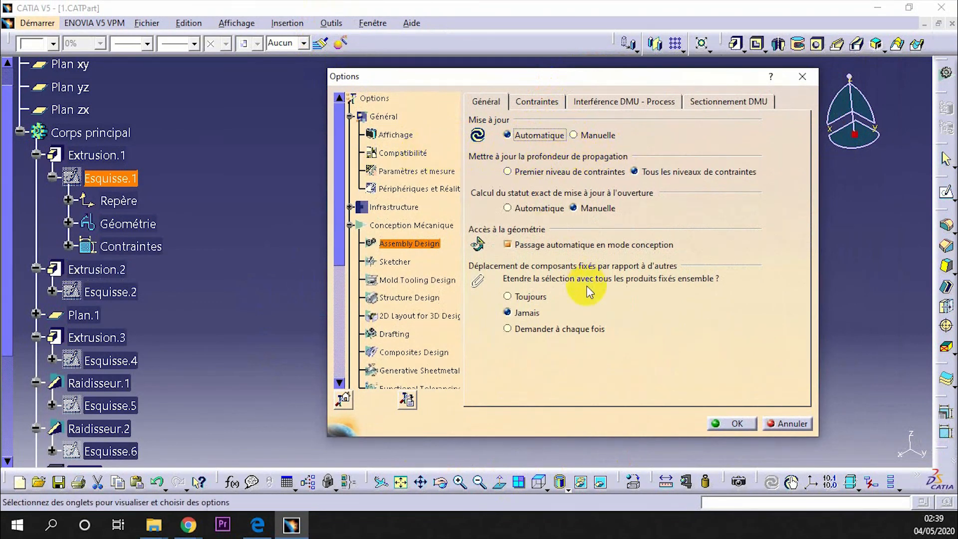
left_click(729, 426)
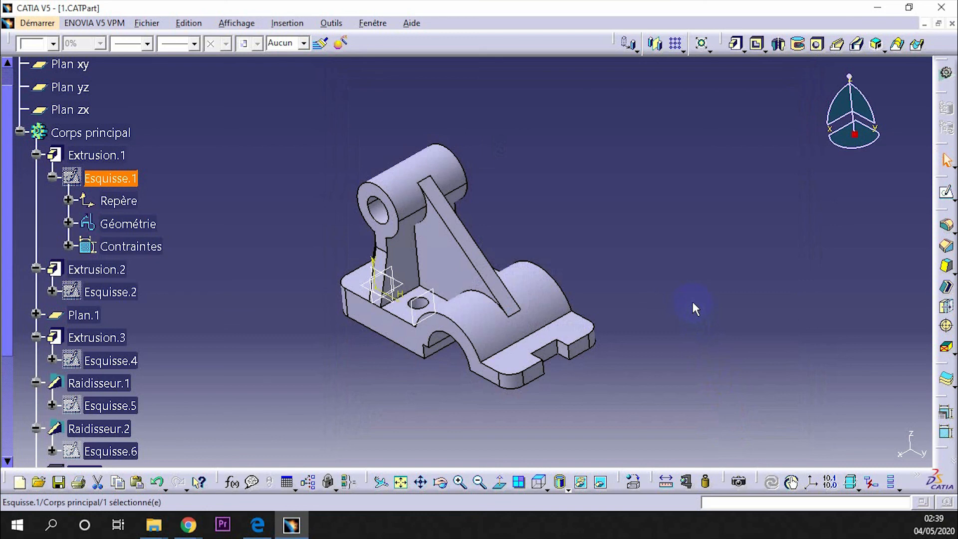
Step: Collapse the Corps principal branch of the specification tree and inspect the part from the opposite side
left_click(20, 131)
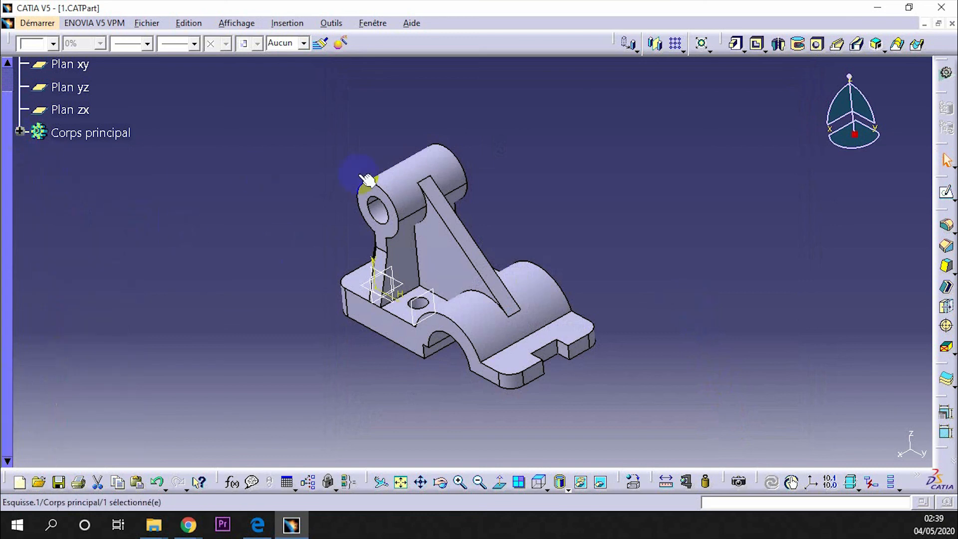
middle_click_drag(708, 198, 435, 322)
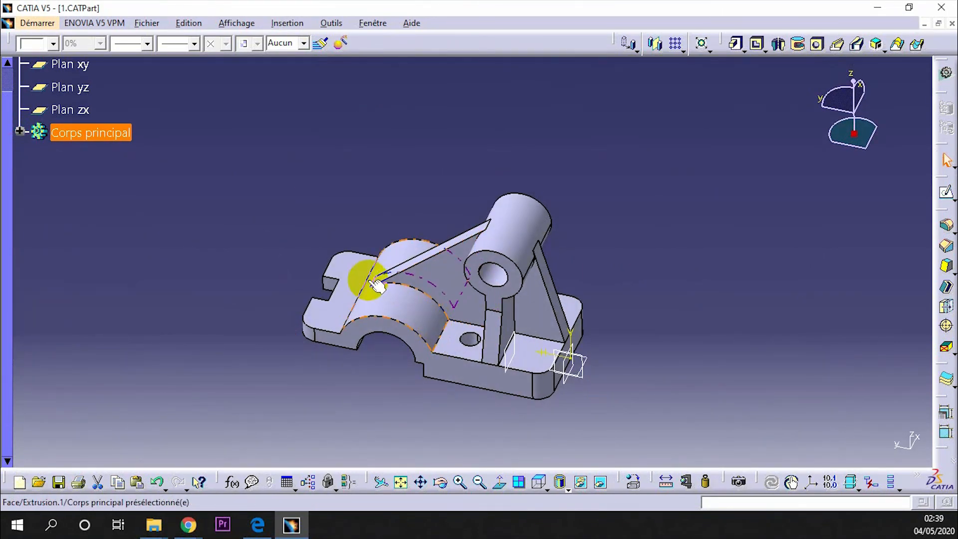